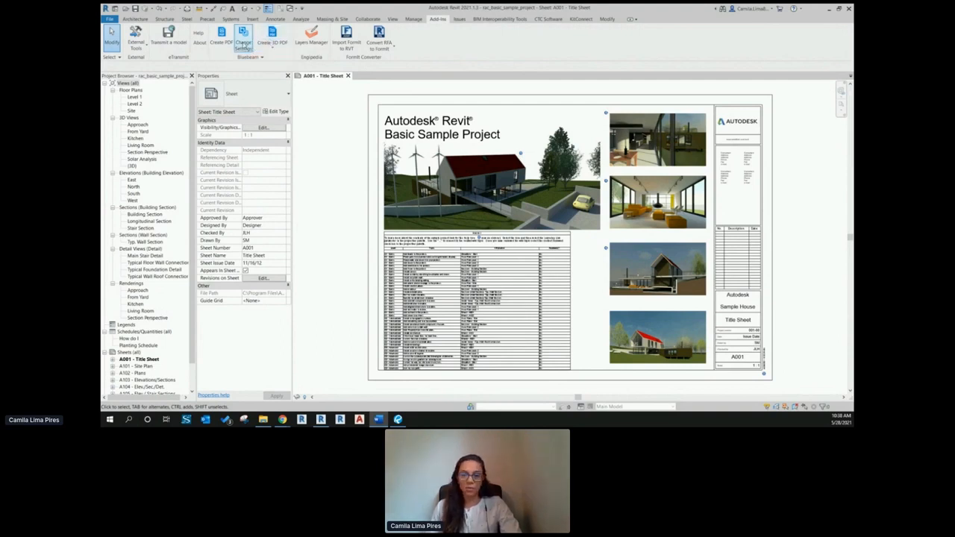
# Step: Open the Bluebeam conversion settings and include child views in the plot of all sheets
pyautogui.click(243, 41)
pyautogui.moveTo(393, 115); pyautogui.dragTo(349, 84)
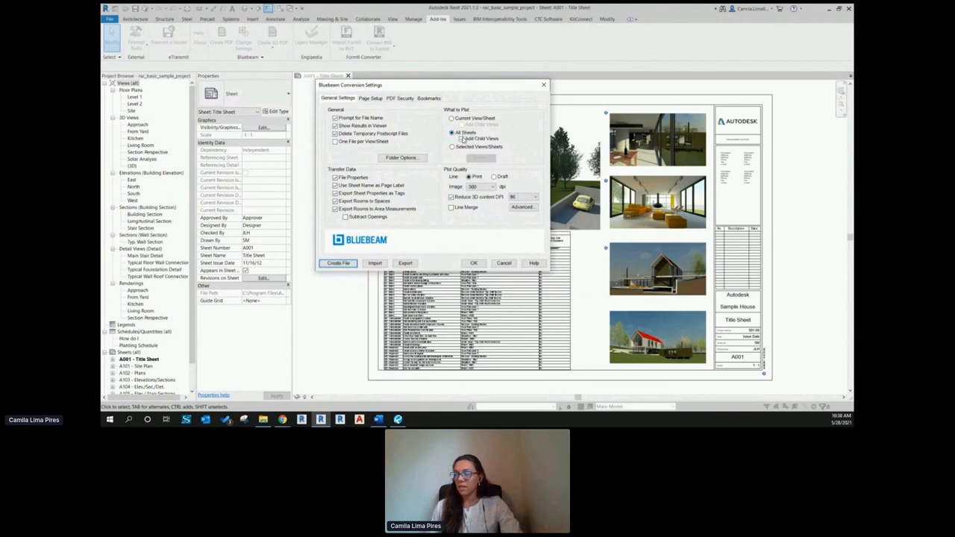
pyautogui.click(463, 139)
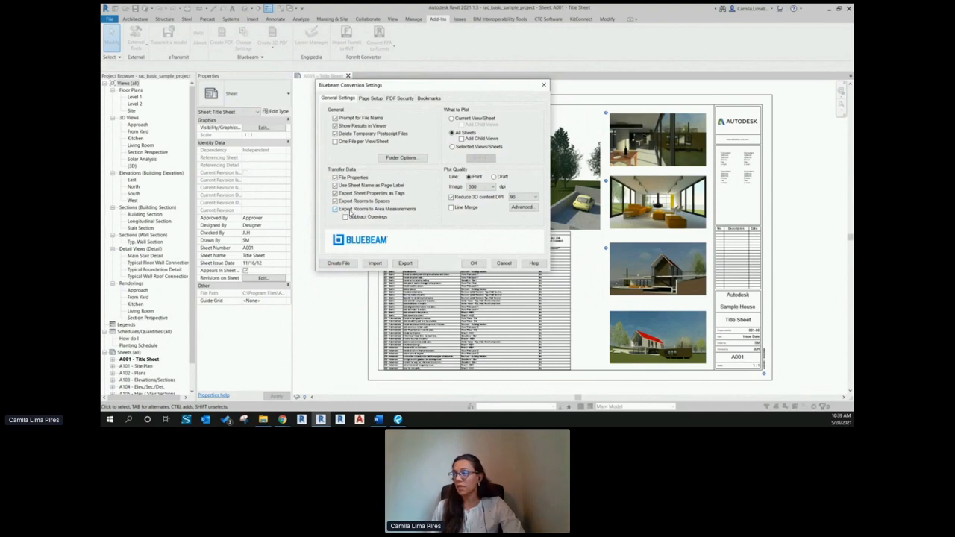
# Step: Review the page setup and enable permissions to limit printing and editing in the PDF security settings
pyautogui.click(370, 99)
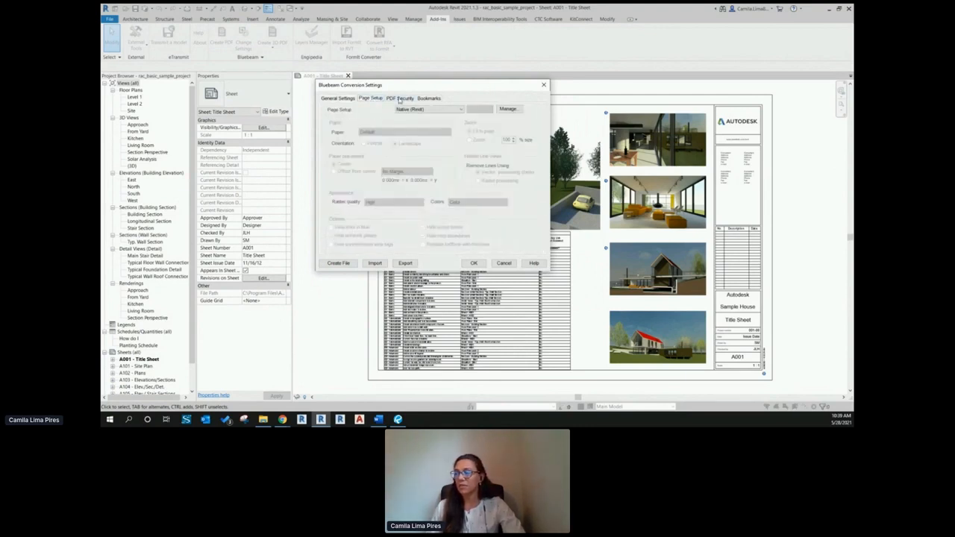
pyautogui.click(399, 99)
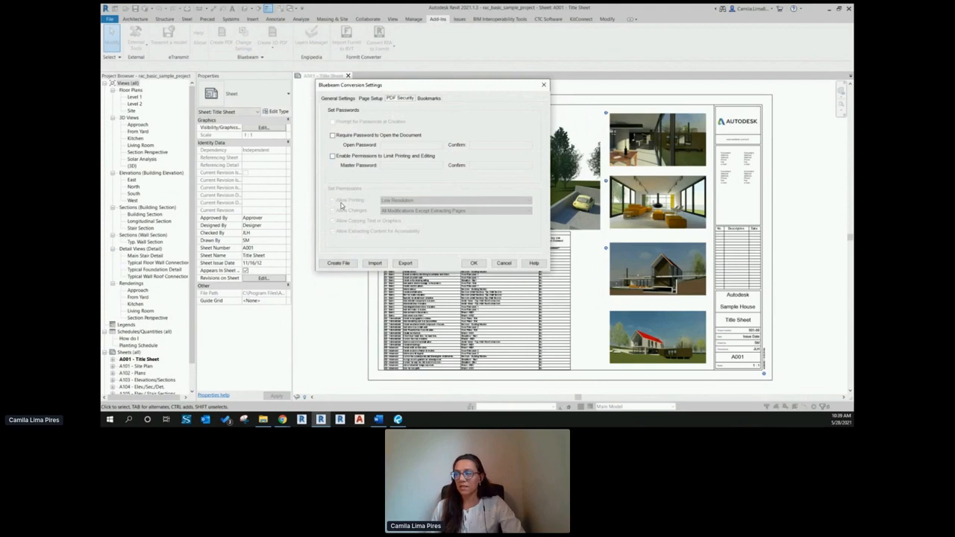
pyautogui.click(333, 157)
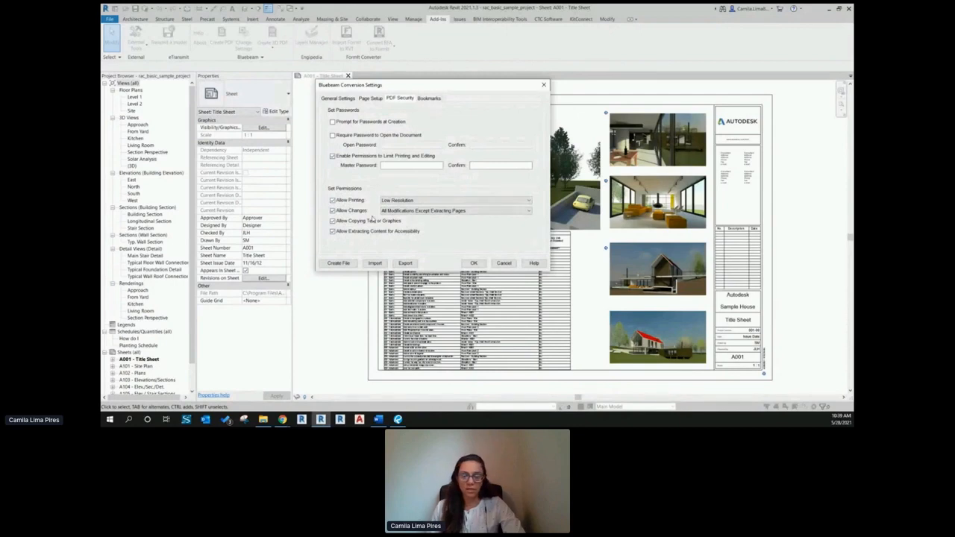
# Step: Try creating the PDF bookmarks by Drawing with page numbers, and return to Project and Drawing without page numbers
pyautogui.click(427, 99)
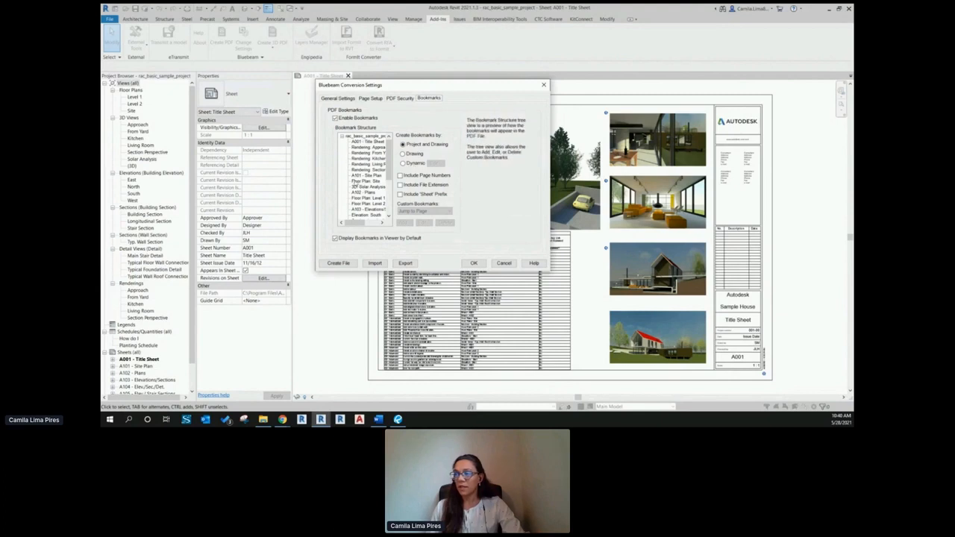
pyautogui.moveTo(362, 224); pyautogui.dragTo(364, 230)
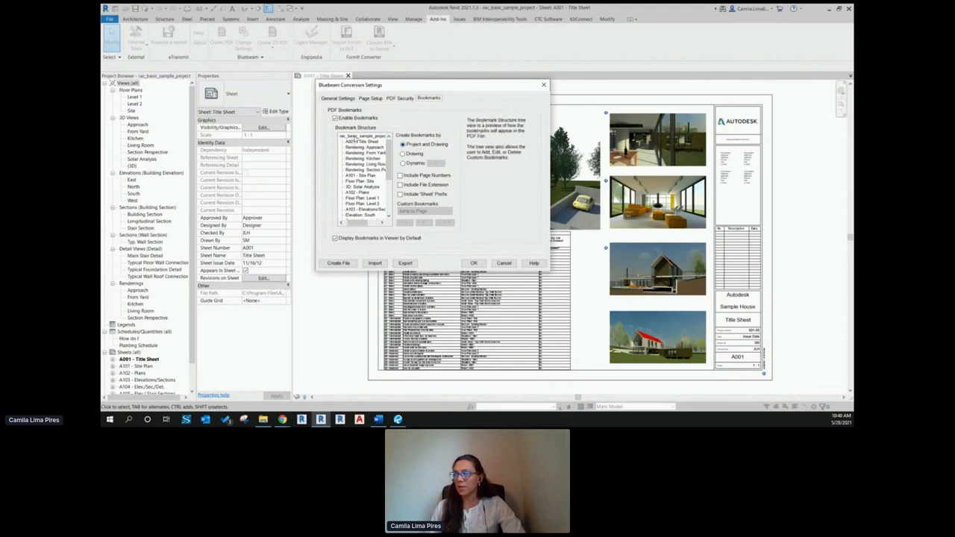
pyautogui.click(403, 152)
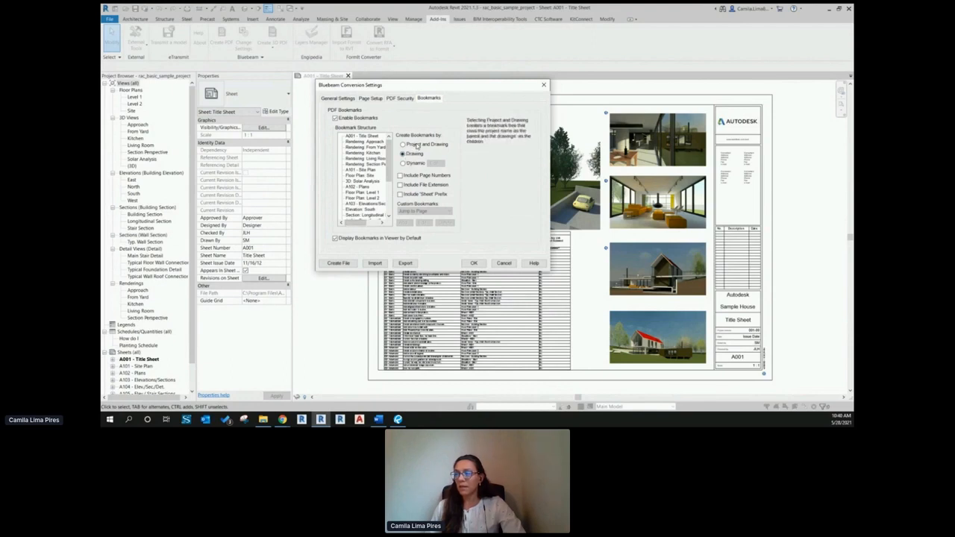
pyautogui.click(400, 175)
pyautogui.moveTo(350, 223); pyautogui.dragTo(367, 225)
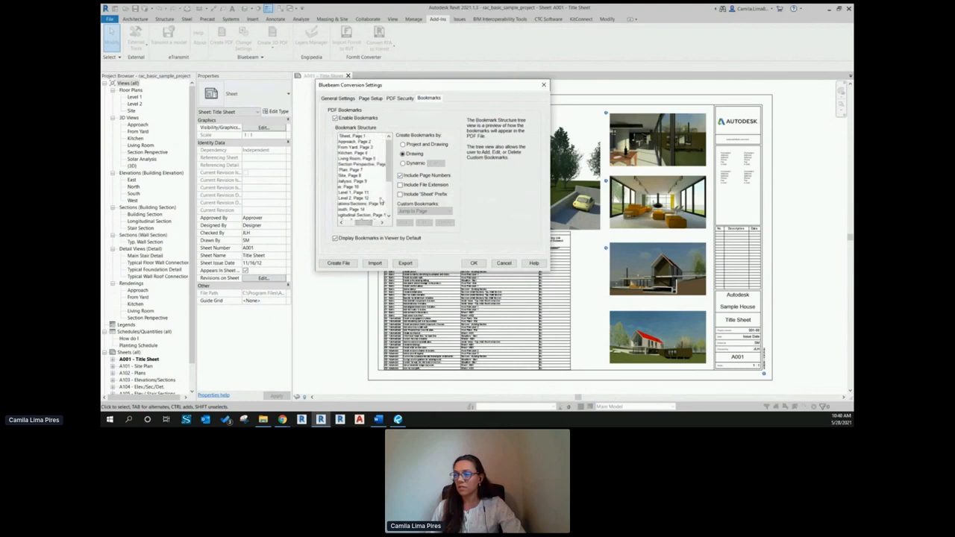
pyautogui.click(399, 176)
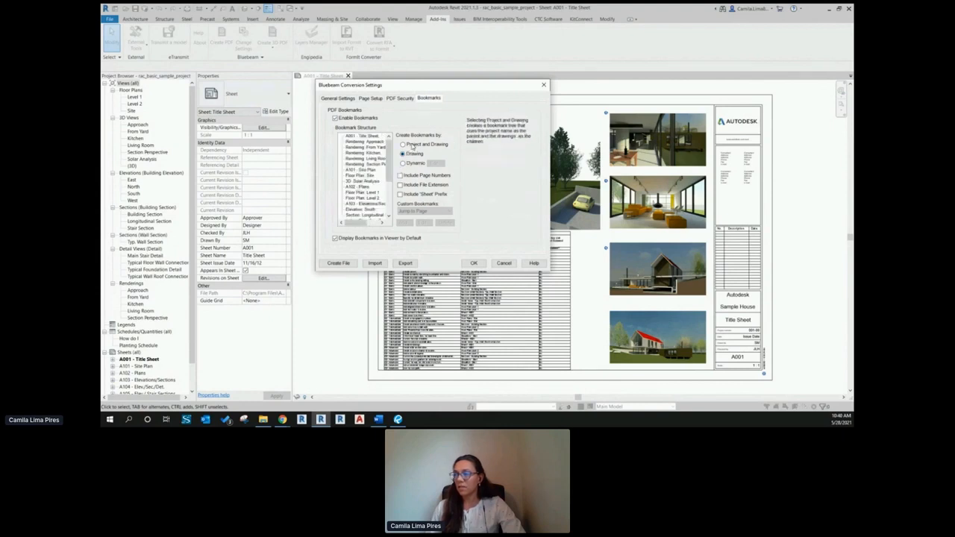
pyautogui.click(406, 144)
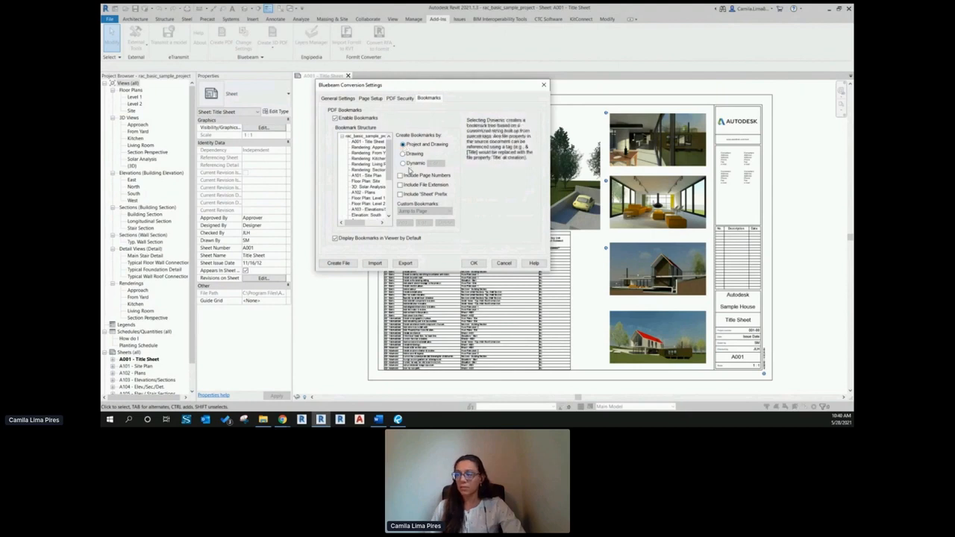
# Step: Include the file extension and the 'Sheet' prefix in the PDF bookmarks, checking the bookmark structure preview
pyautogui.click(400, 185)
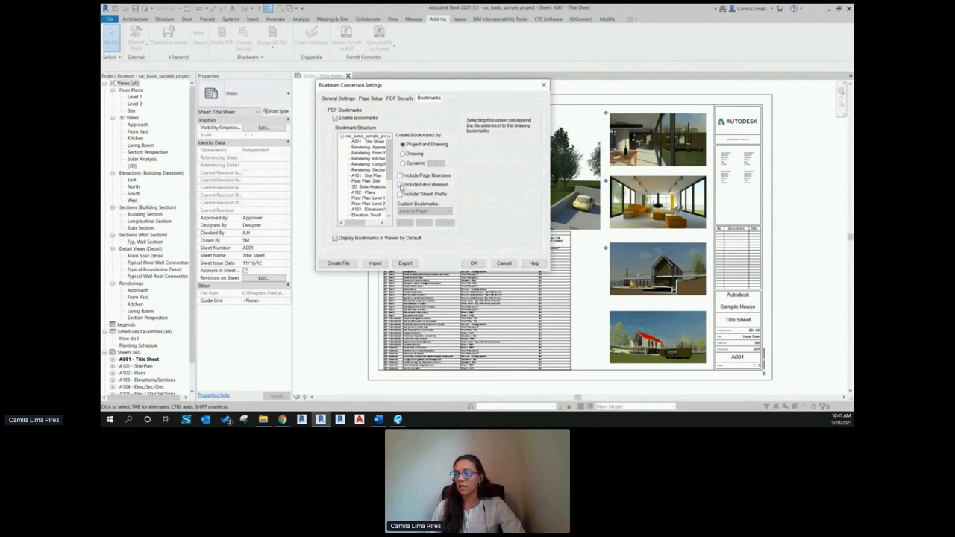
pyautogui.click(369, 222)
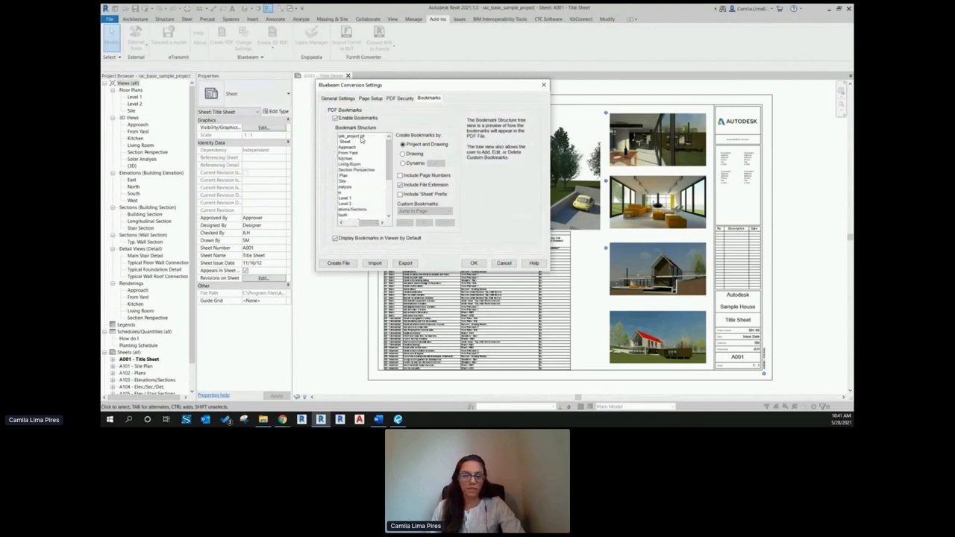
pyautogui.click(356, 223)
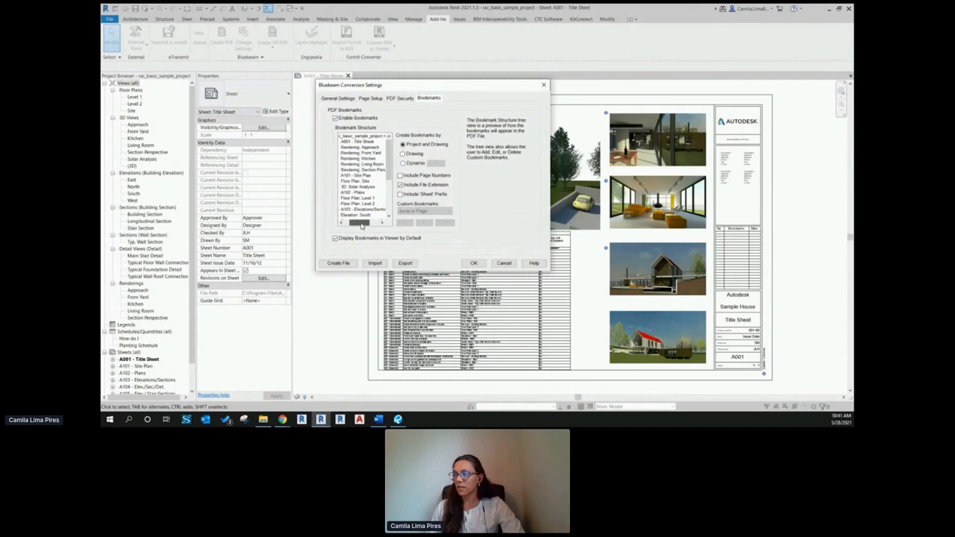
pyautogui.moveTo(400, 195)
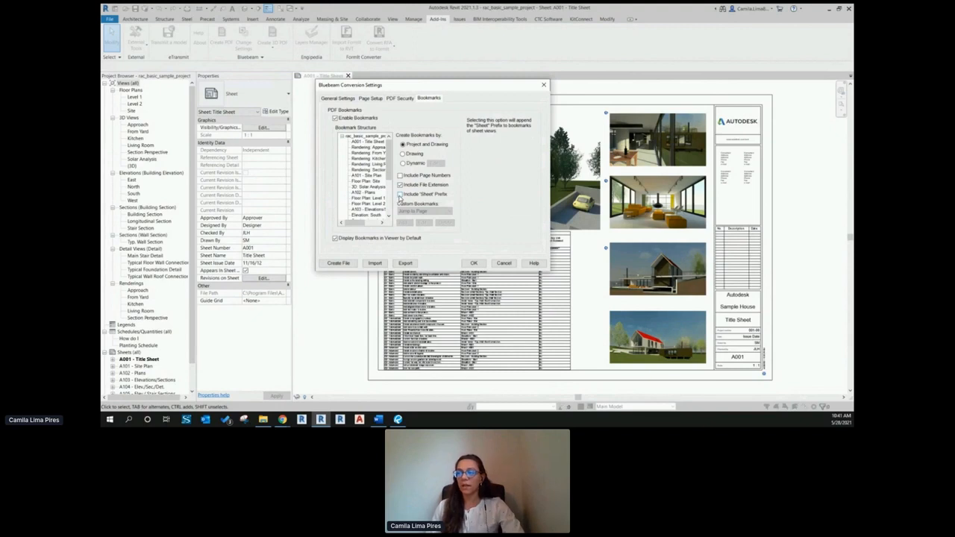
pyautogui.click(399, 194)
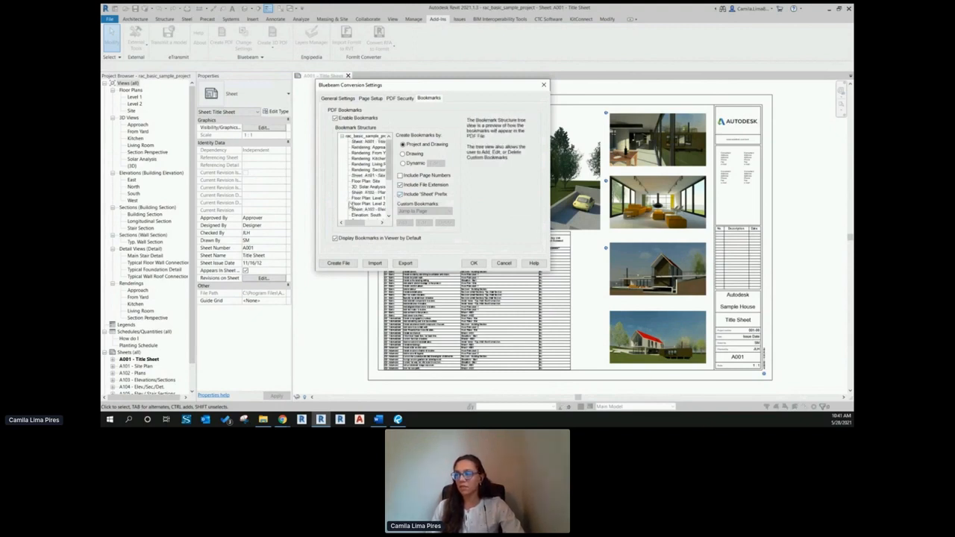
pyautogui.click(338, 98)
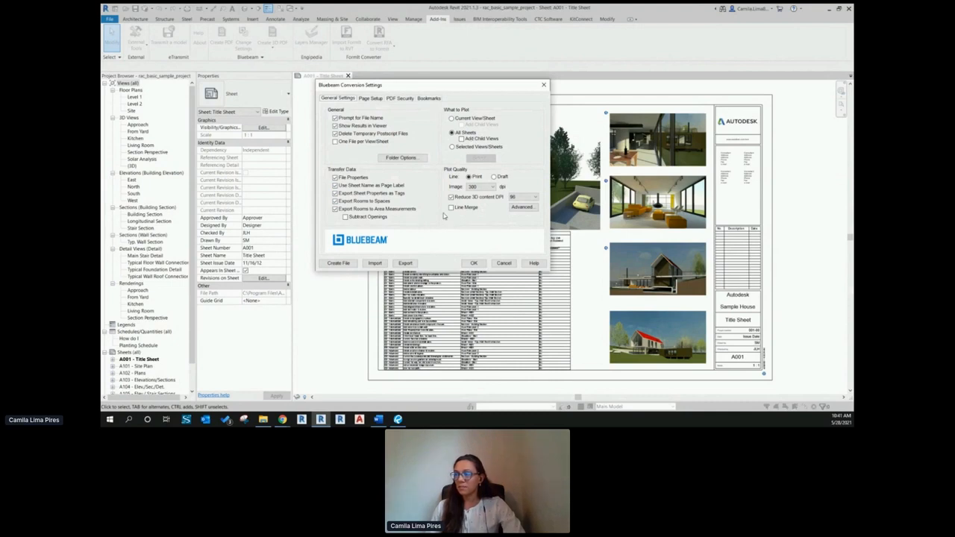
pyautogui.click(336, 265)
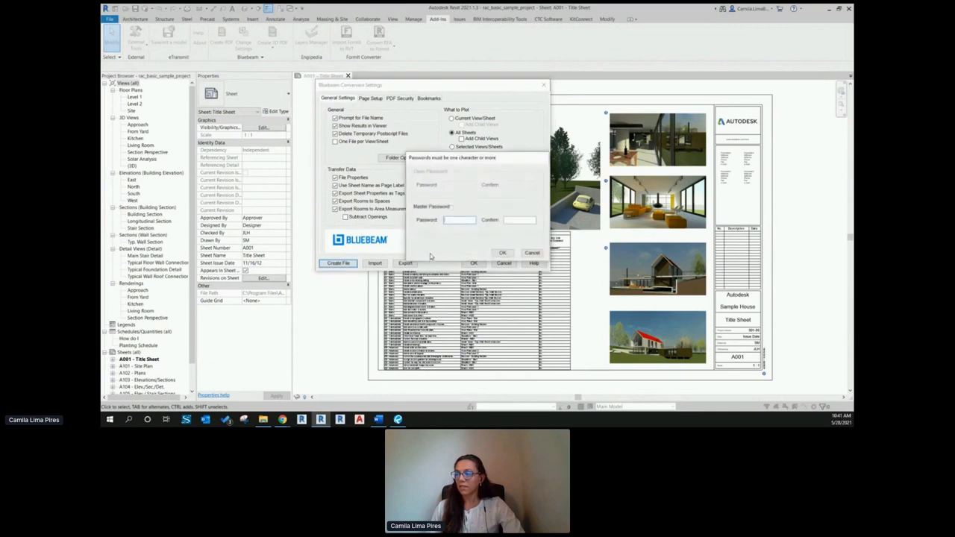
pyautogui.click(535, 253)
# Step: Turn off the permissions that limit printing and editing, and create the PDF as rac_basic_sample_project on the Desktop
pyautogui.click(400, 98)
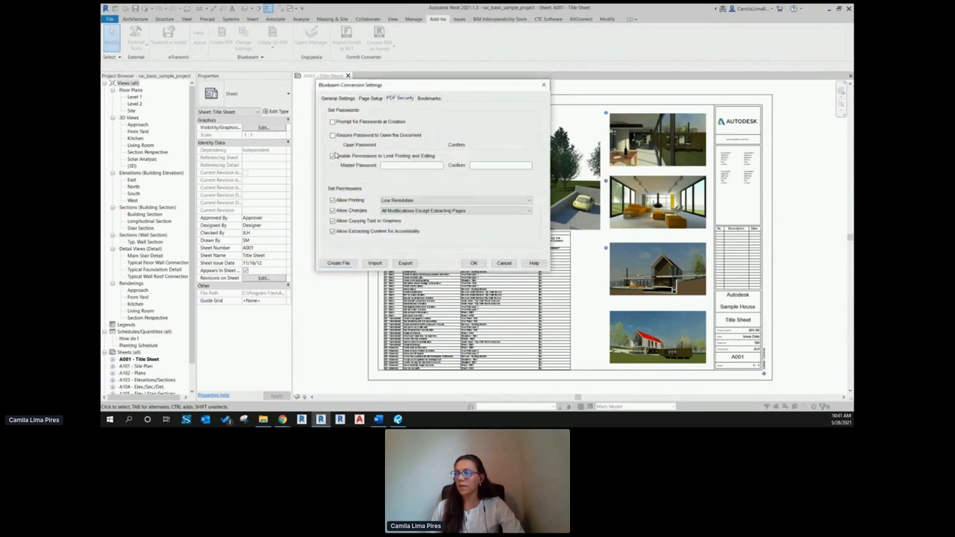
pyautogui.click(338, 98)
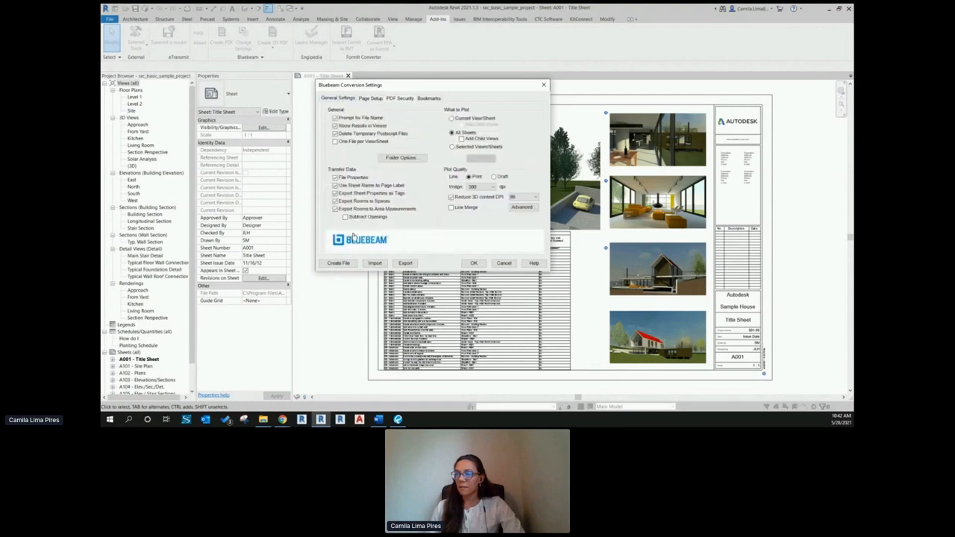
pyautogui.click(339, 263)
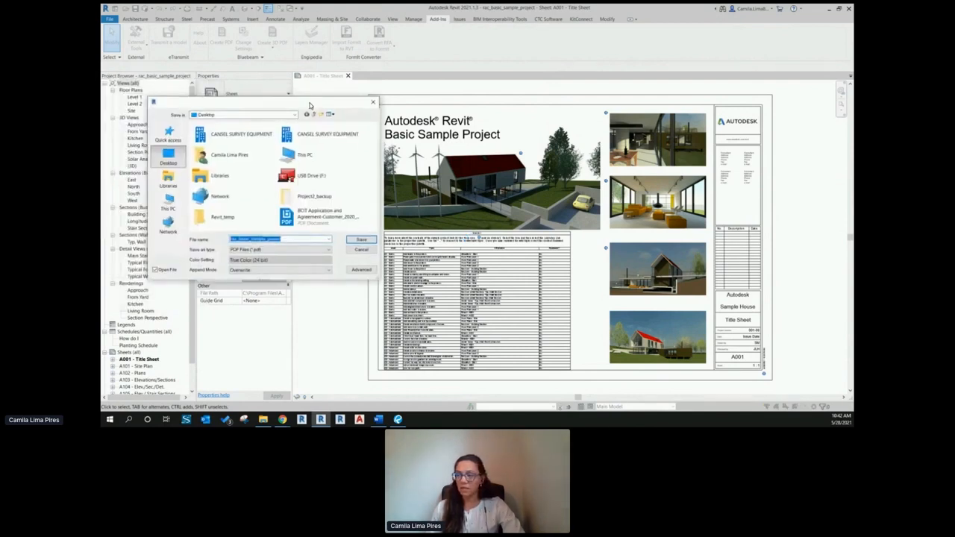
pyautogui.click(361, 272)
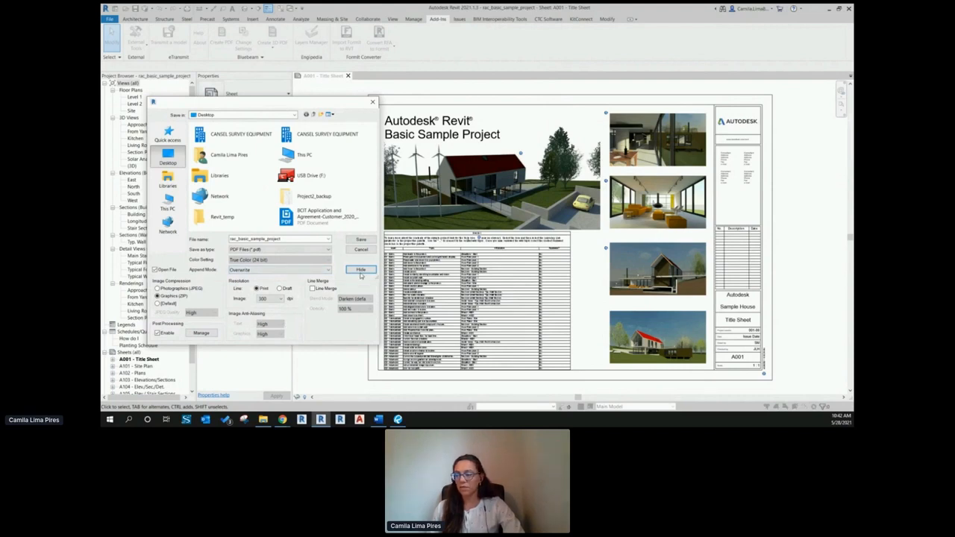
pyautogui.click(360, 270)
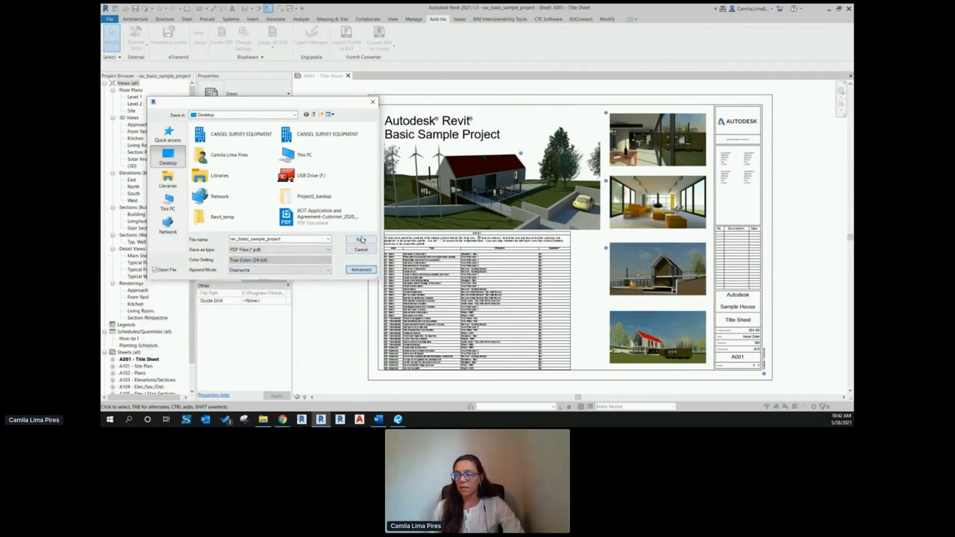
pyautogui.click(361, 240)
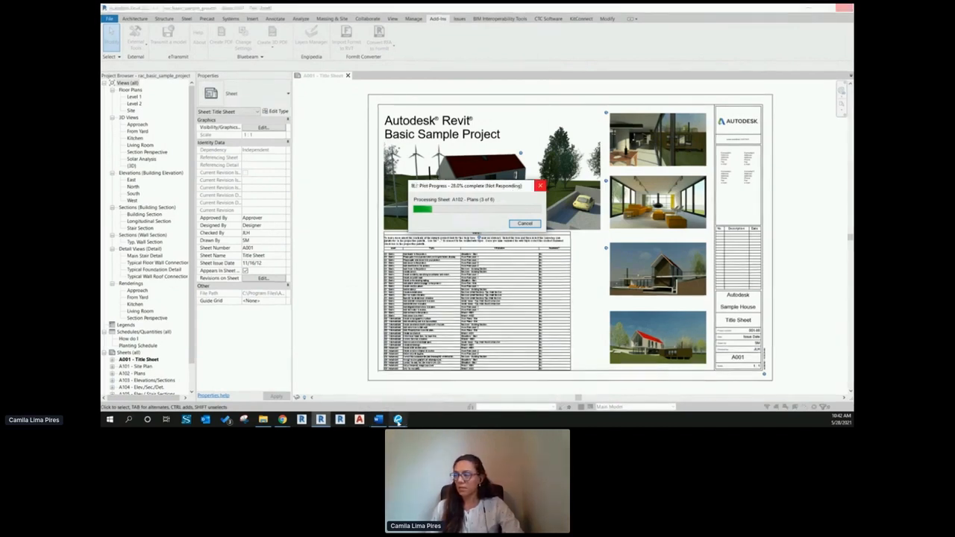
# Step: Switch to Bluebeam Revu and show the Markups List for the open furniture plan
pyautogui.click(398, 420)
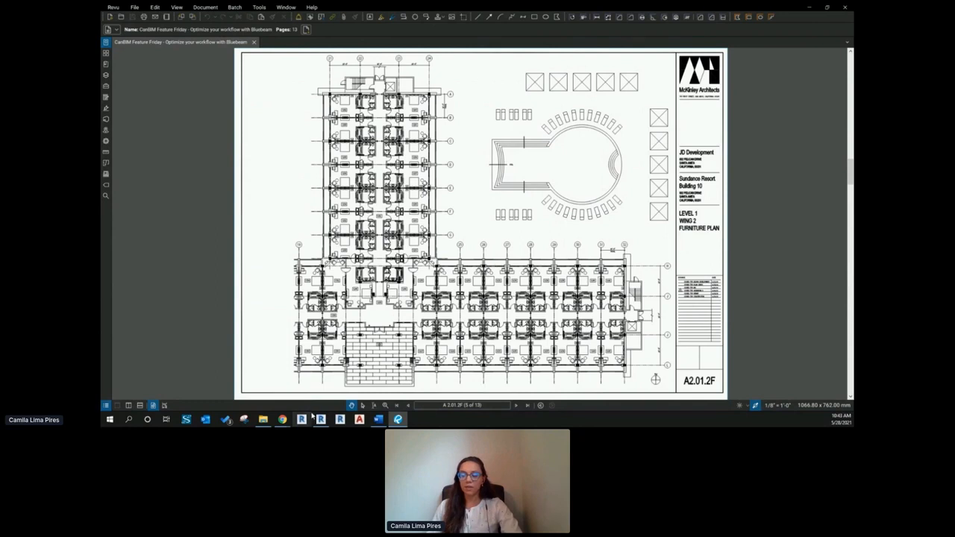
pyautogui.moveTo(320, 418)
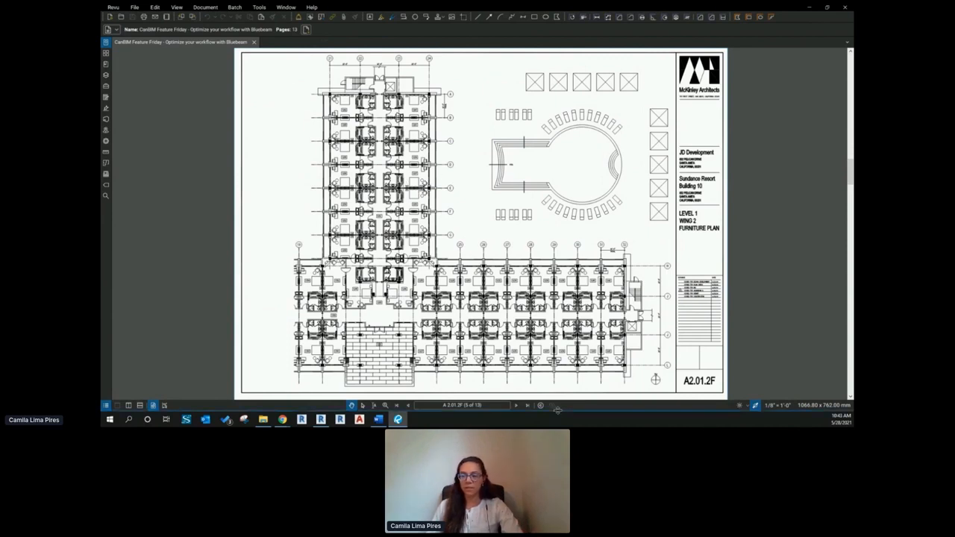
pyautogui.click(106, 405)
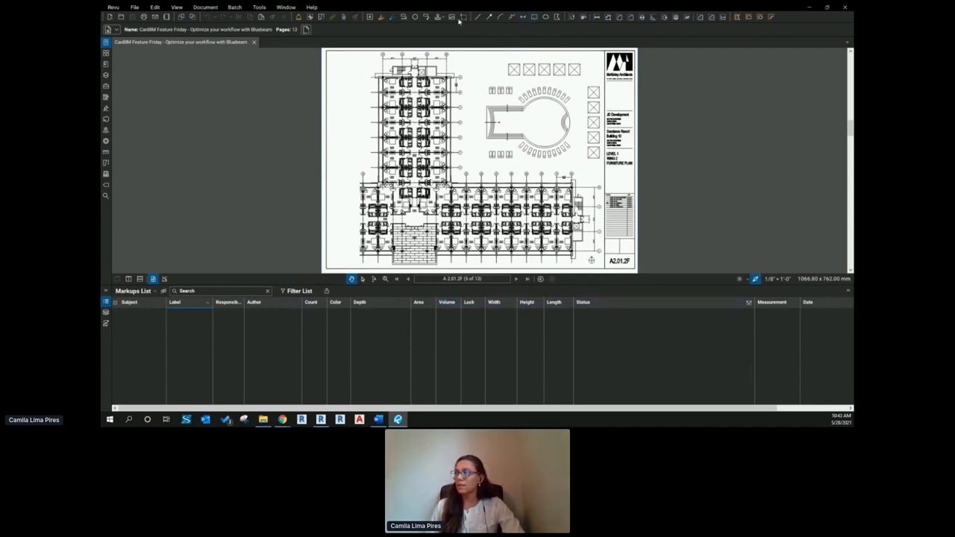
# Step: Draw a red cloud markup around the upper-left corner room of the vertical wing on the furniture plan
pyautogui.click(415, 17)
pyautogui.moveTo(388, 97); pyautogui.dragTo(401, 93)
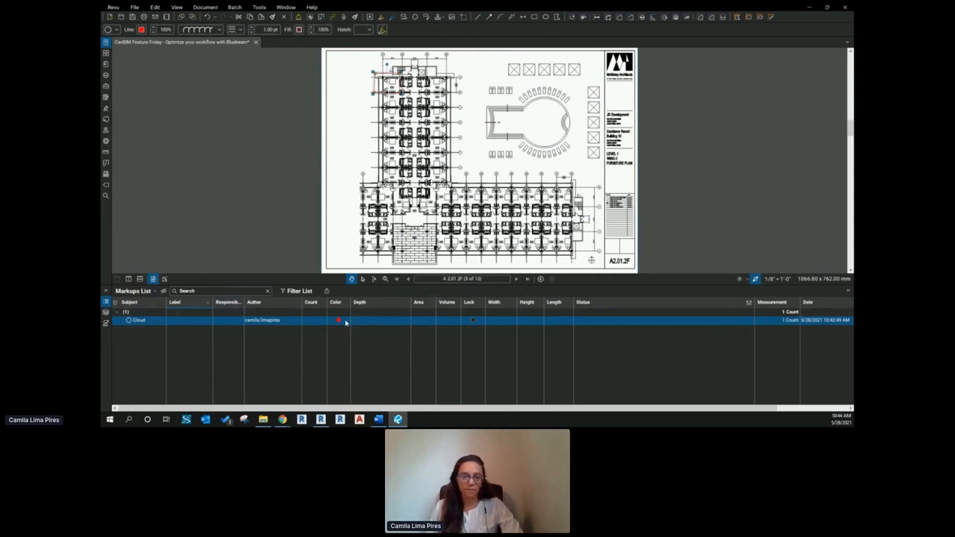
# Step: Hide the Author column in the Markups List
pyautogui.click(144, 293)
pyautogui.moveTo(135, 301)
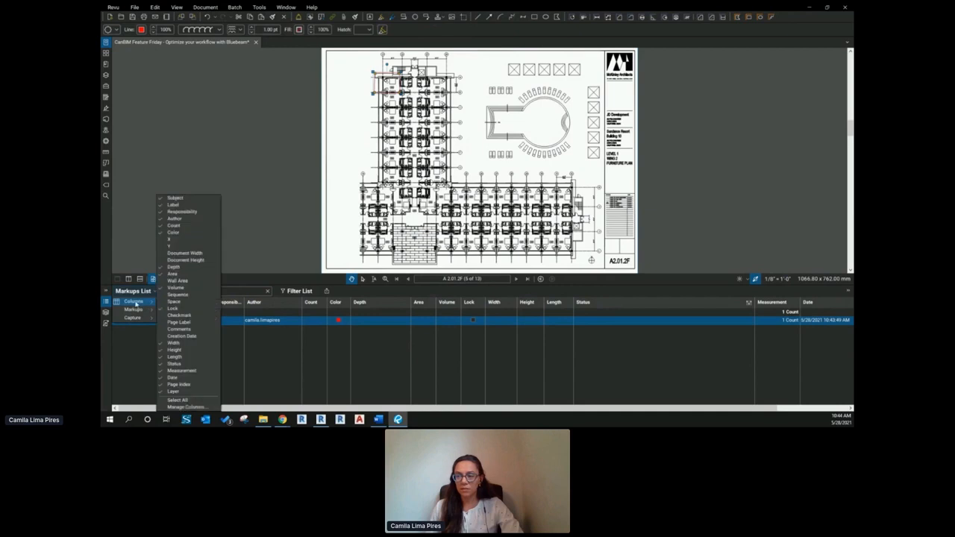
pyautogui.click(174, 219)
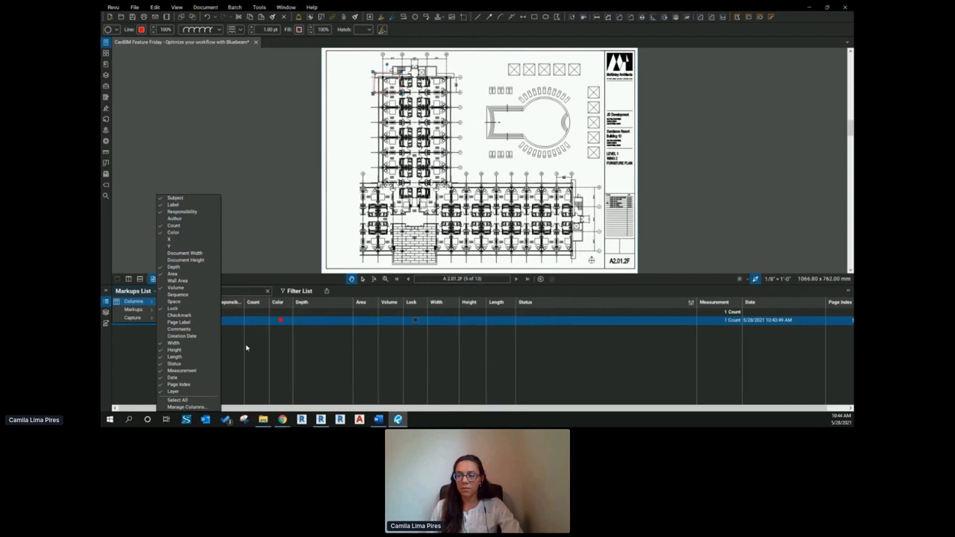
# Step: Examine the available Markups List columns and their display order in Manage Columns, leaving without changes
pyautogui.click(183, 407)
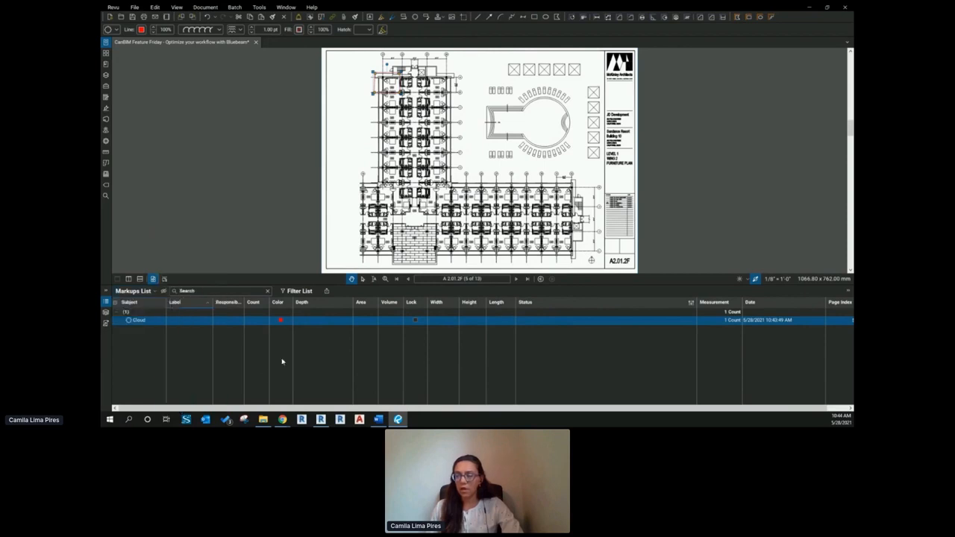
pyautogui.scroll(-6, 423, 202)
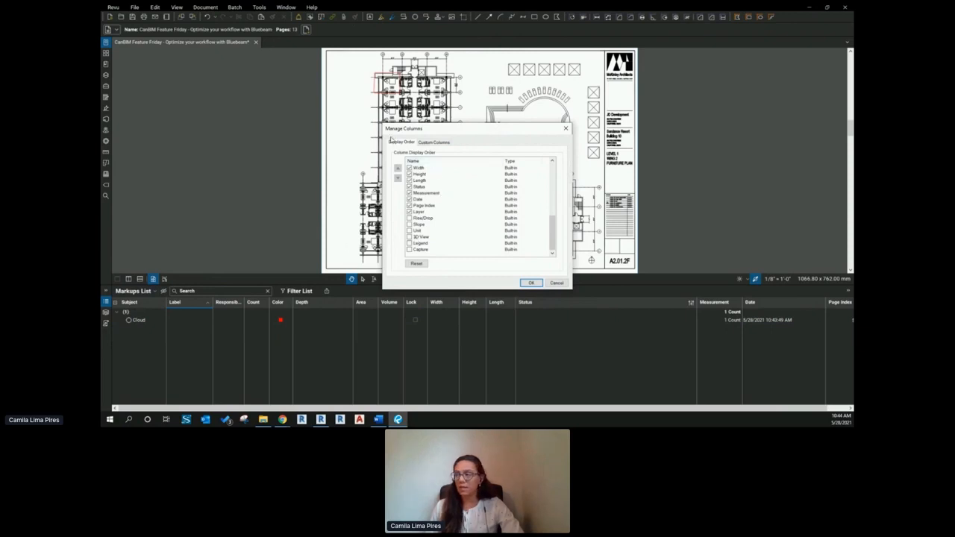
pyautogui.click(419, 181)
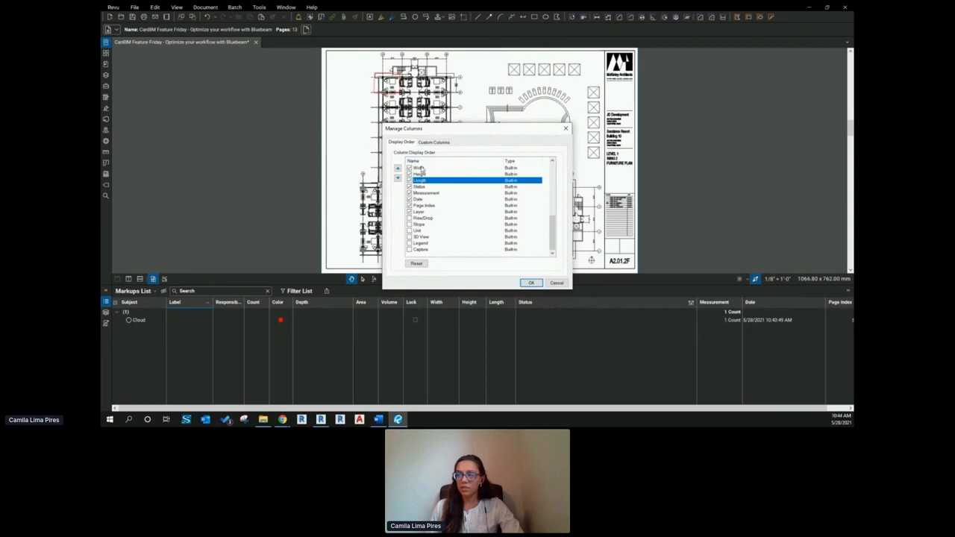
pyautogui.click(556, 283)
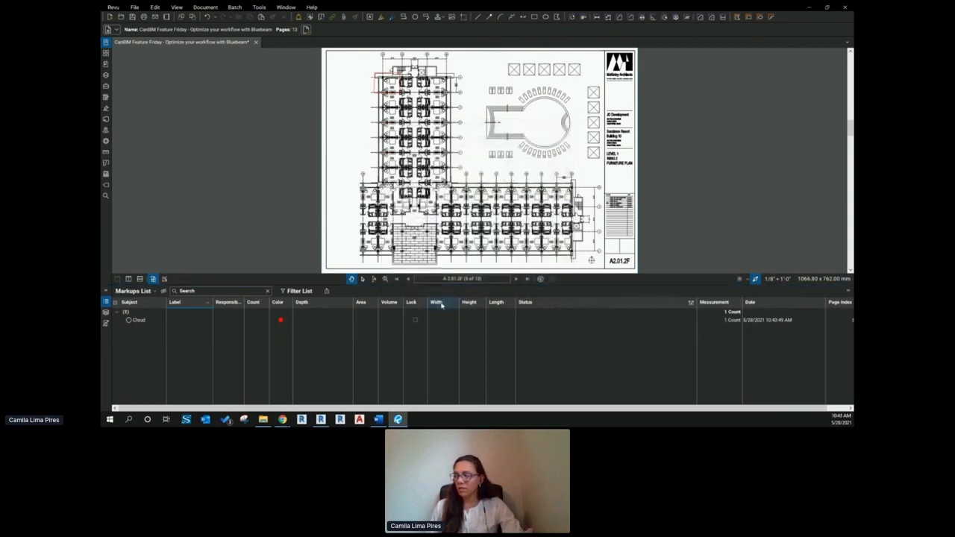
# Step: Move the Width column between Area and Volume in the Markups List
pyautogui.moveTo(409, 303); pyautogui.dragTo(379, 303)
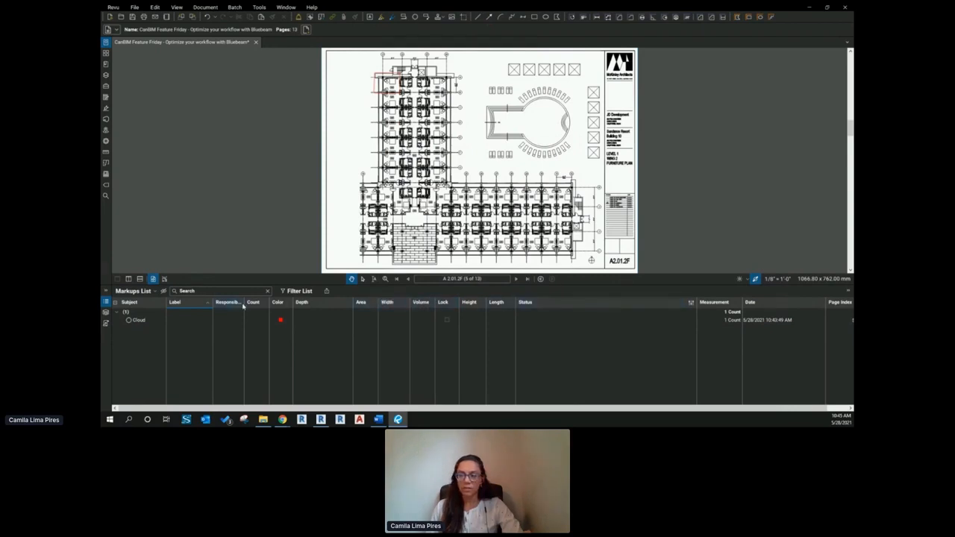
# Step: Widen the Responsibility column in the Markups List, then hide the Responsibility and Page Index columns
pyautogui.moveTo(245, 302); pyautogui.dragTo(263, 302)
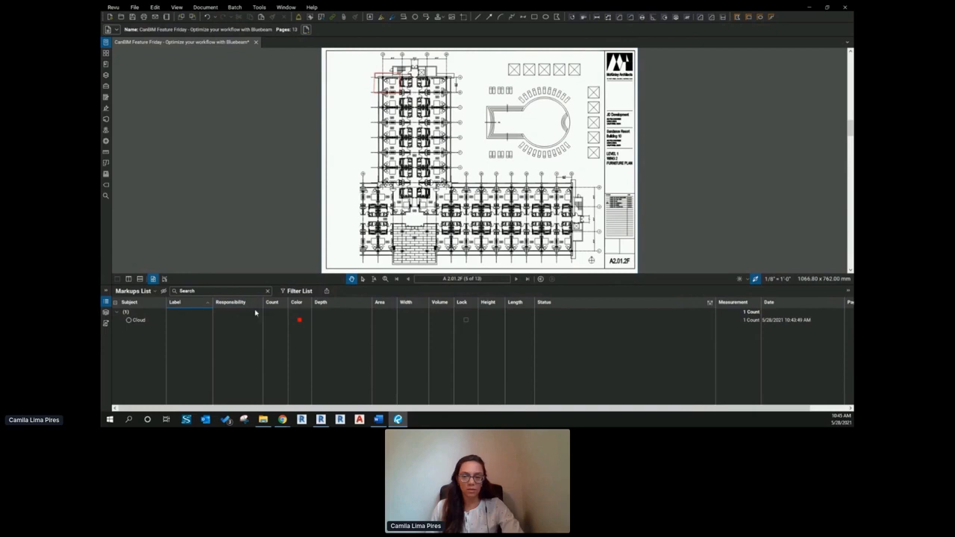
pyautogui.click(131, 292)
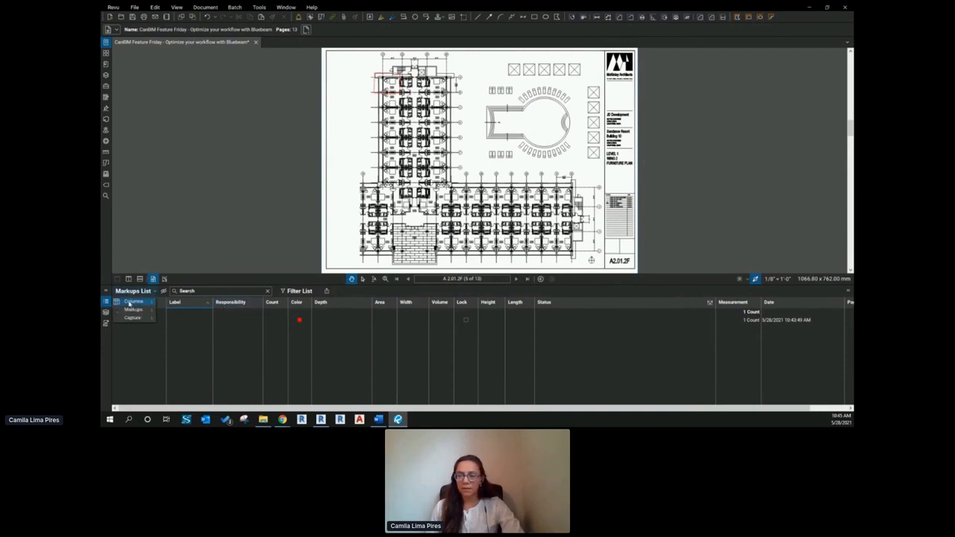
pyautogui.moveTo(128, 302)
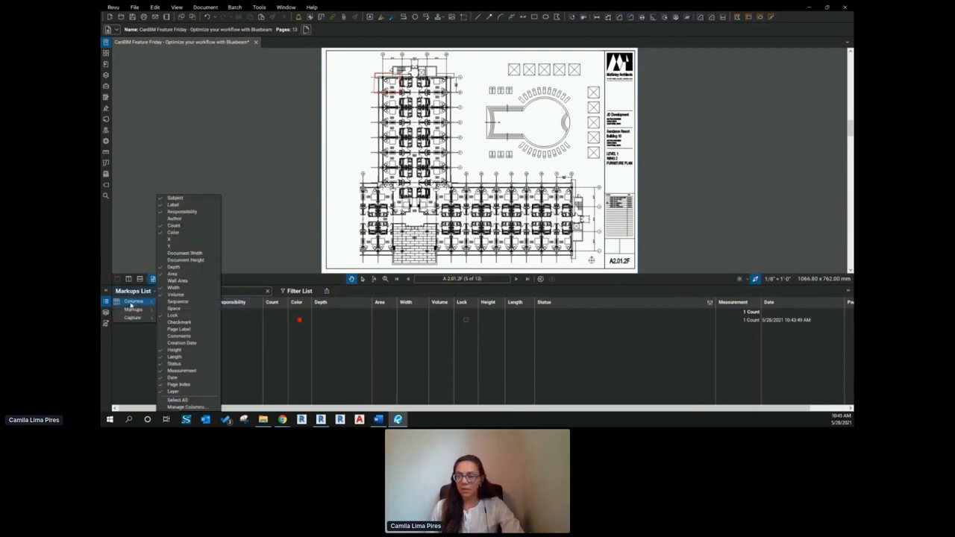
pyautogui.click(181, 211)
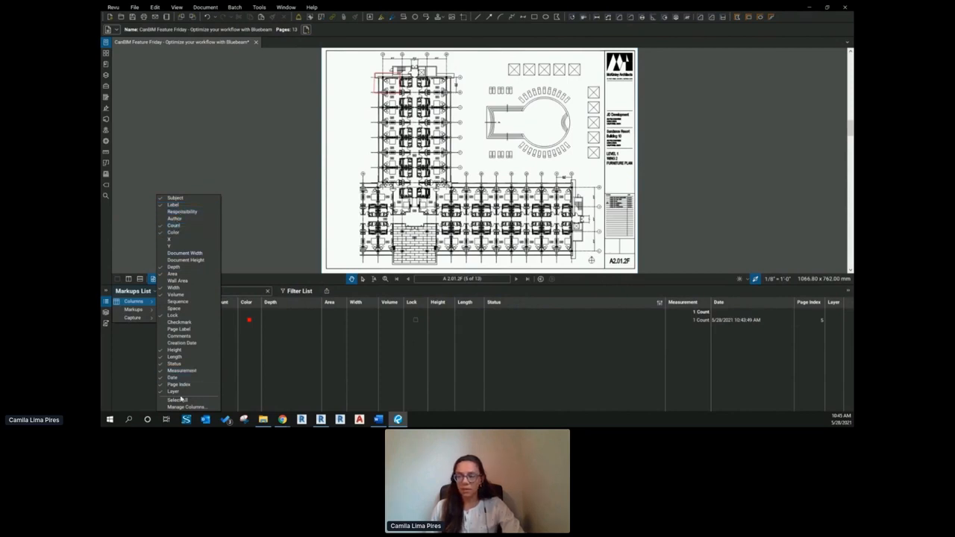
pyautogui.click(177, 384)
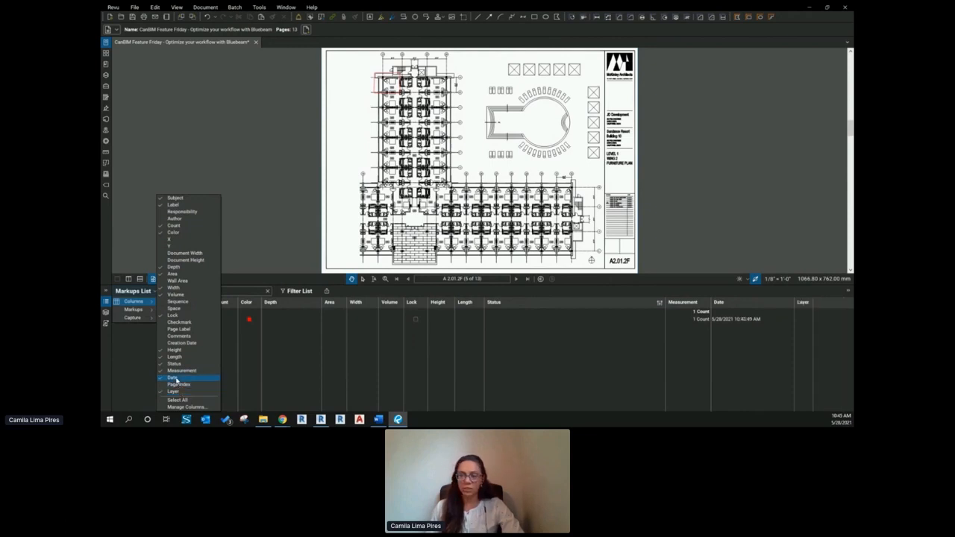
pyautogui.click(330, 355)
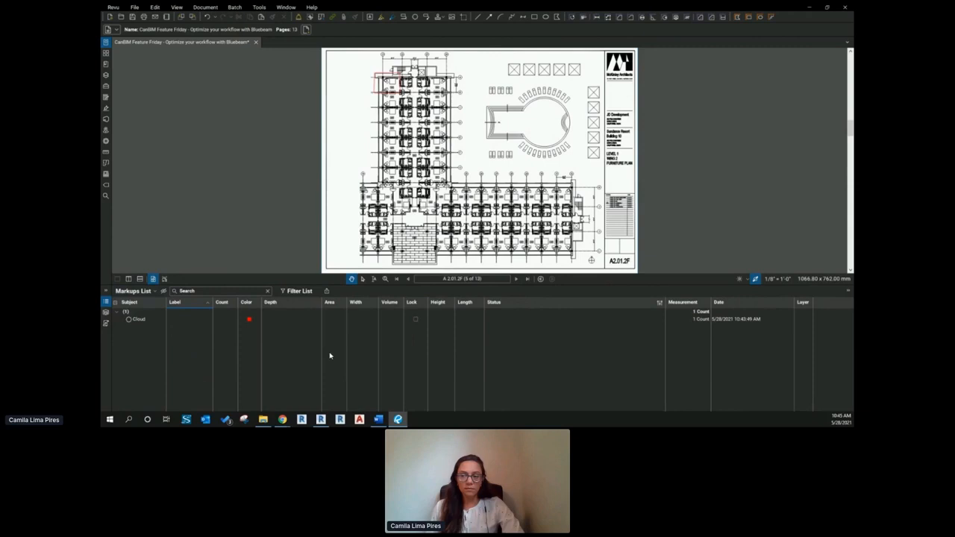
# Step: Examine the custom columns and the types offered for a new column in Manage Columns, leaving without changes
pyautogui.click(135, 293)
pyautogui.moveTo(135, 302)
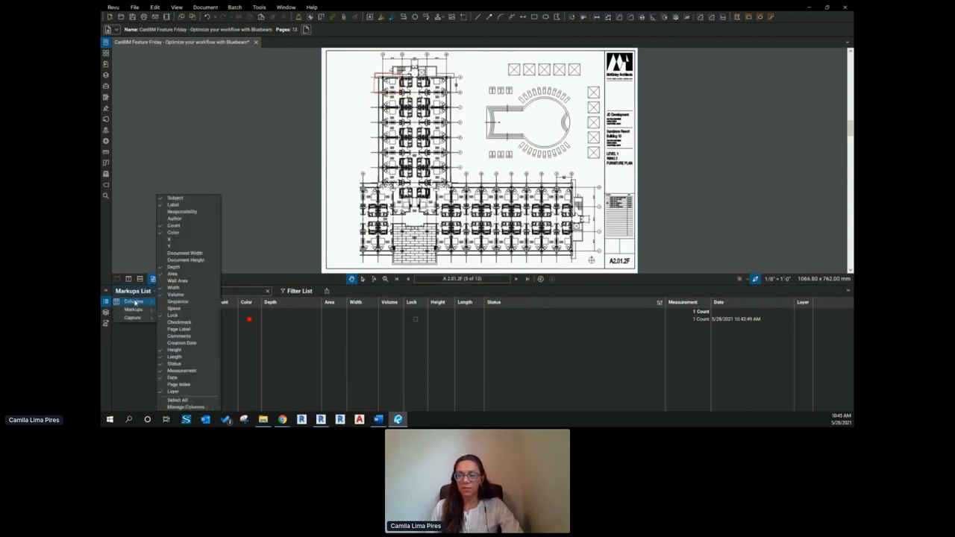
pyautogui.click(181, 407)
pyautogui.moveTo(452, 133); pyautogui.dragTo(219, 103)
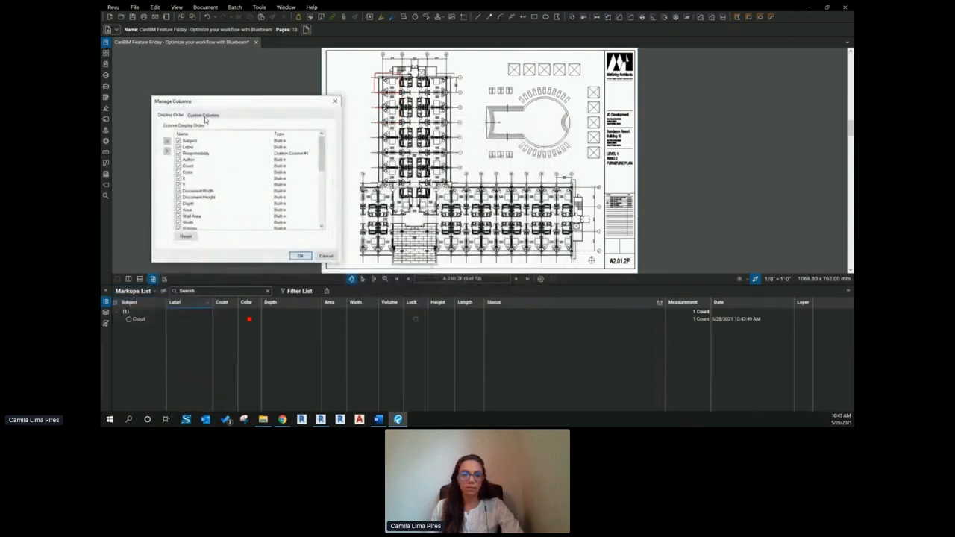
pyautogui.click(203, 115)
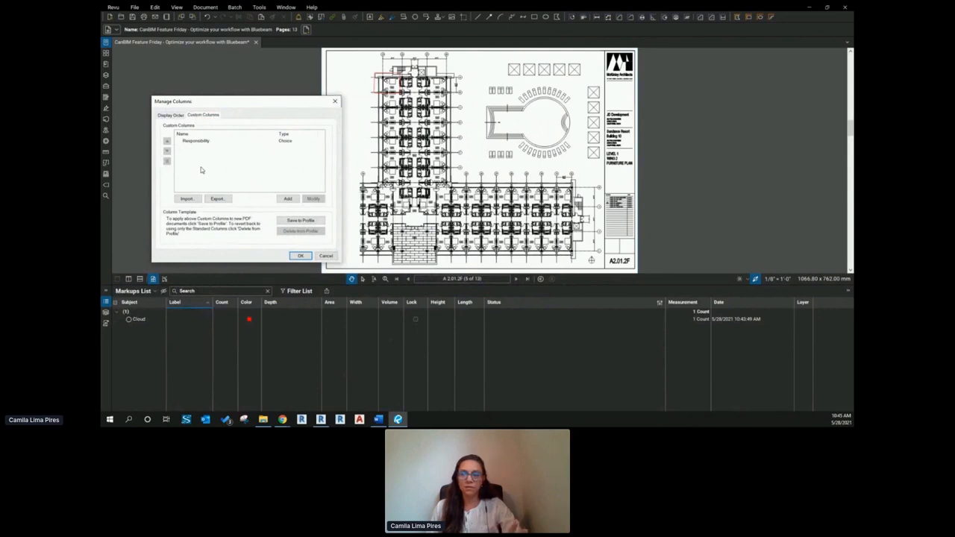
pyautogui.click(286, 199)
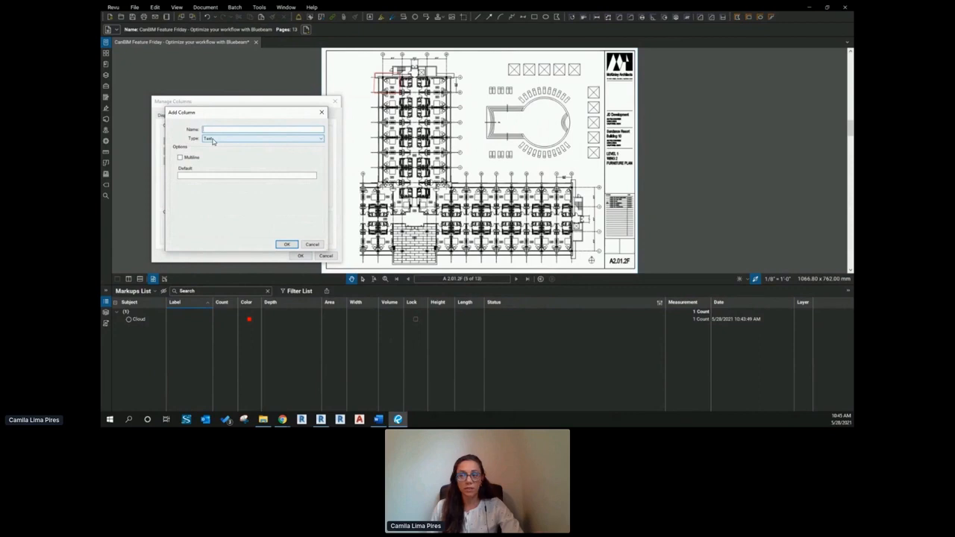
pyautogui.click(214, 140)
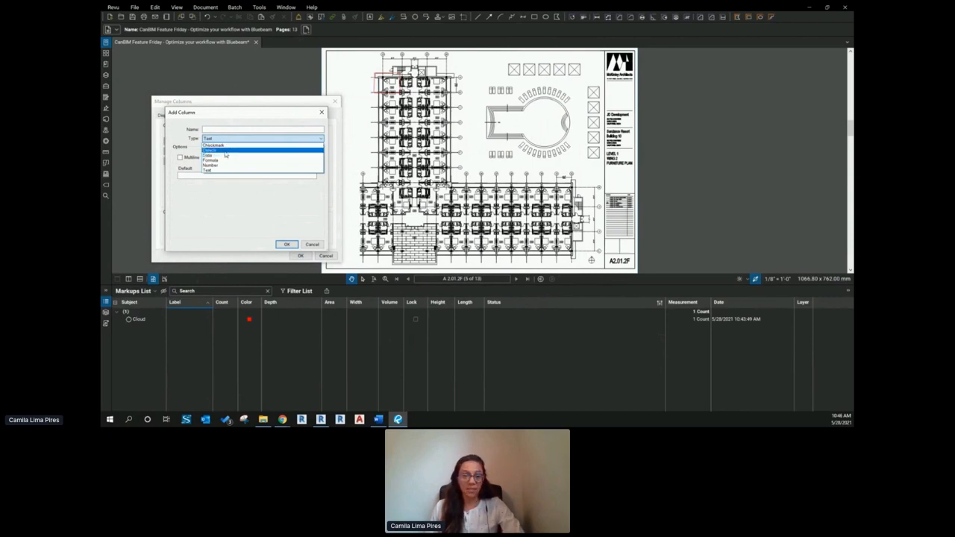
pyautogui.click(323, 113)
pyautogui.click(323, 114)
pyautogui.click(335, 103)
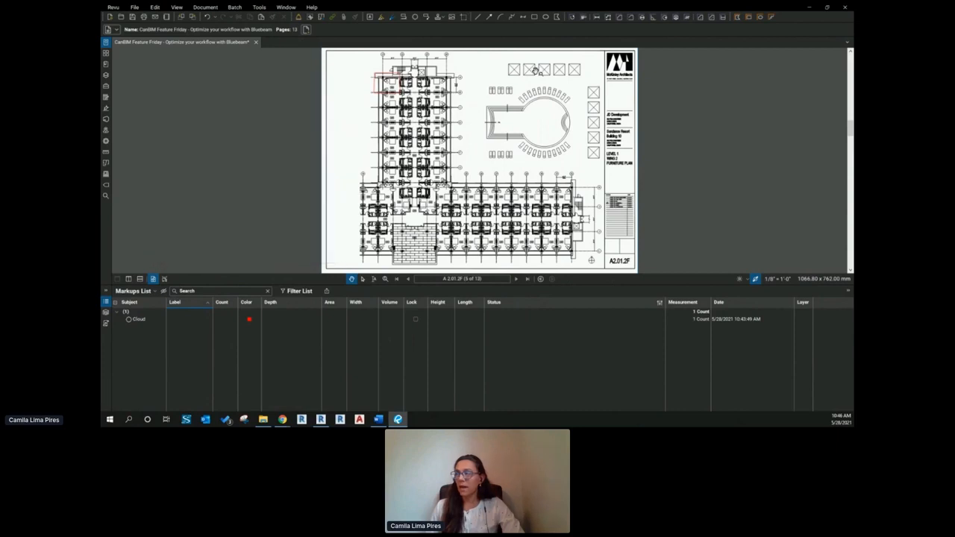
# Step: Draw 12'-0" by 12'-0" area measurements over the first two crossed squares in the row above the pool
pyautogui.scroll(5, 536, 72)
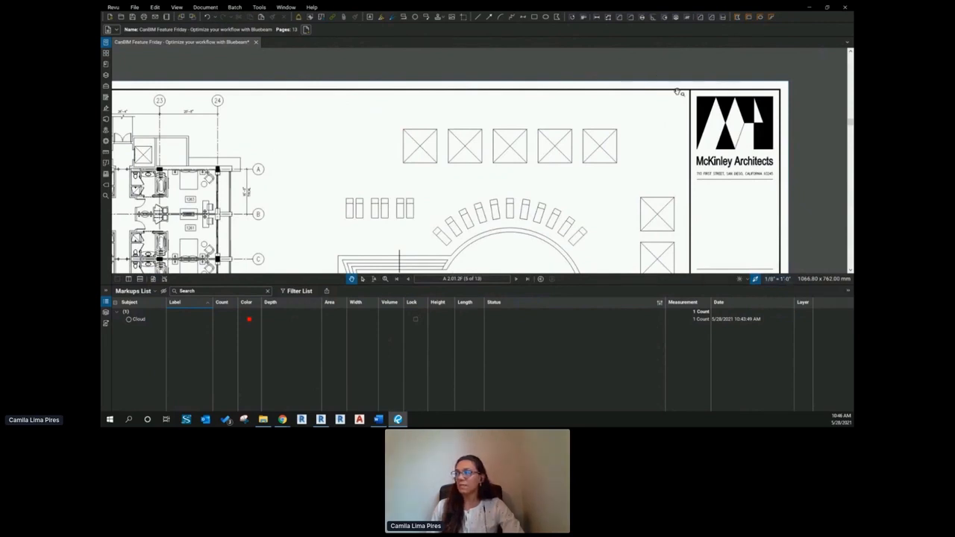
pyautogui.click(618, 17)
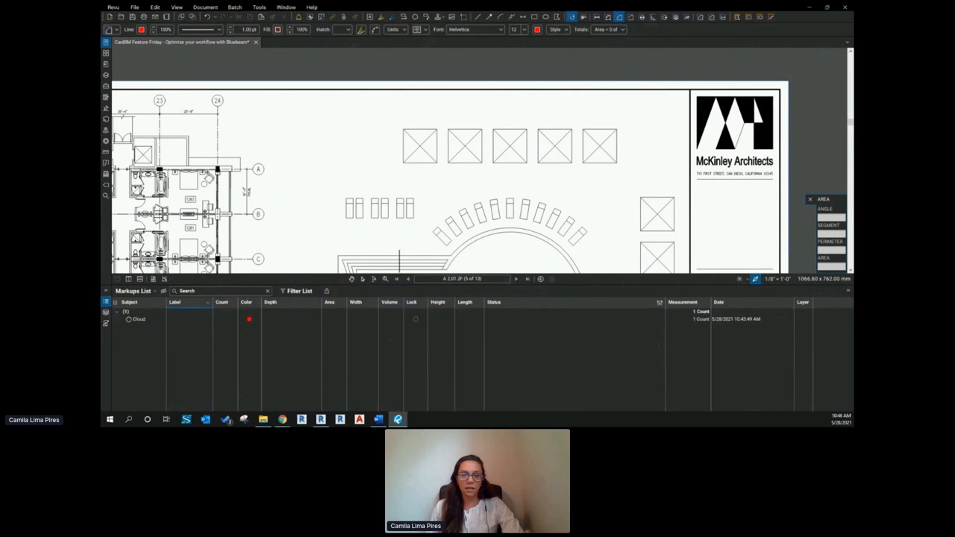
pyautogui.moveTo(402, 129); pyautogui.dragTo(437, 163)
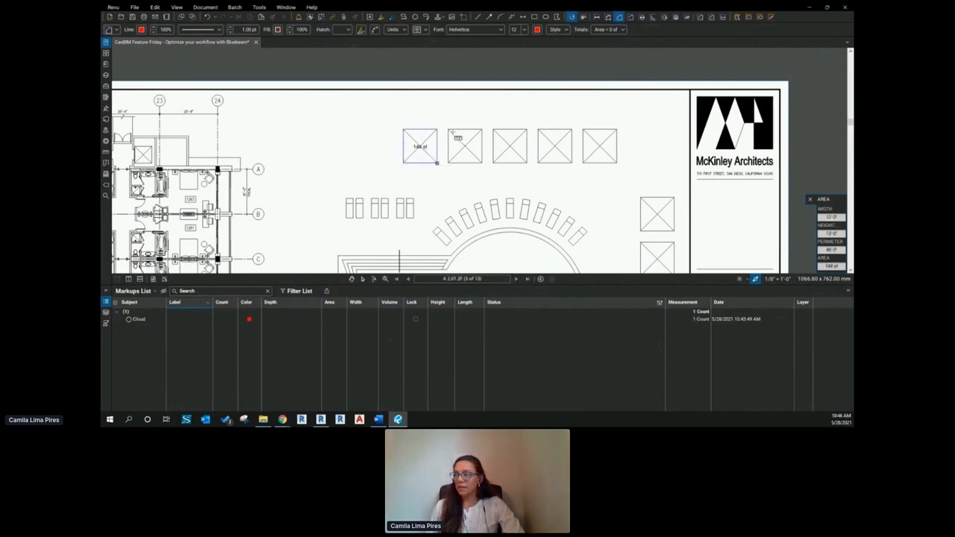
pyautogui.moveTo(448, 130); pyautogui.dragTo(485, 166)
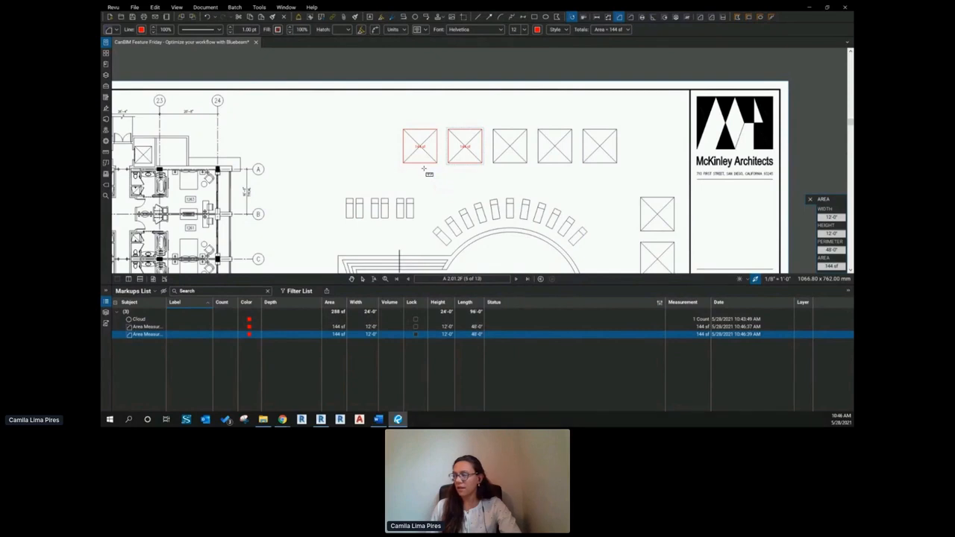
pyautogui.press('Escape')
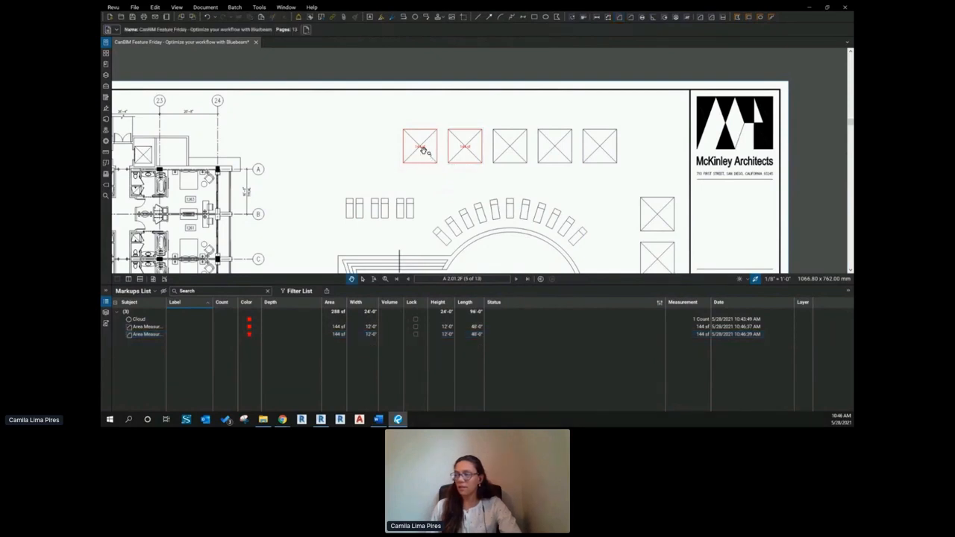
# Step: Set the first square's area measurement subject to Floor Area Measurement and its label to Timber Floor
pyautogui.click(431, 139)
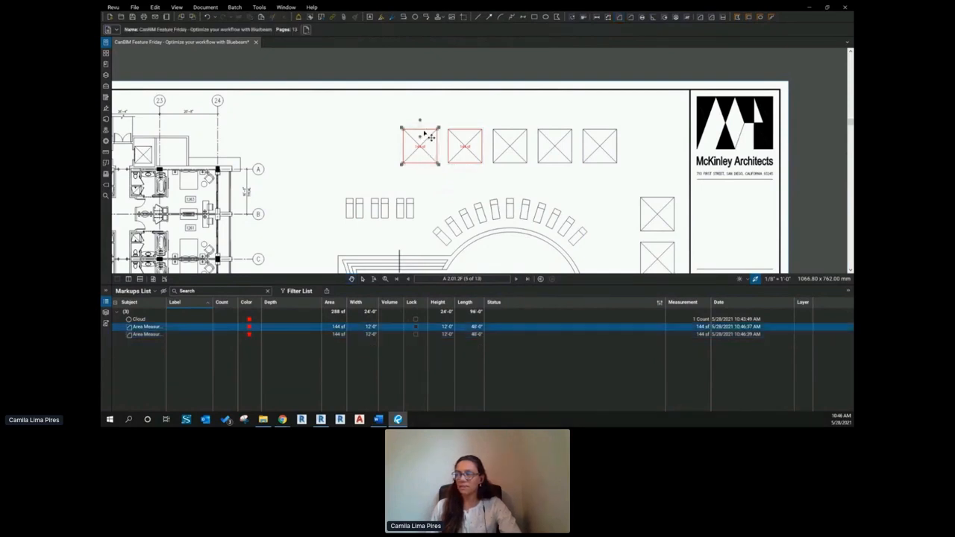
pyautogui.click(116, 31)
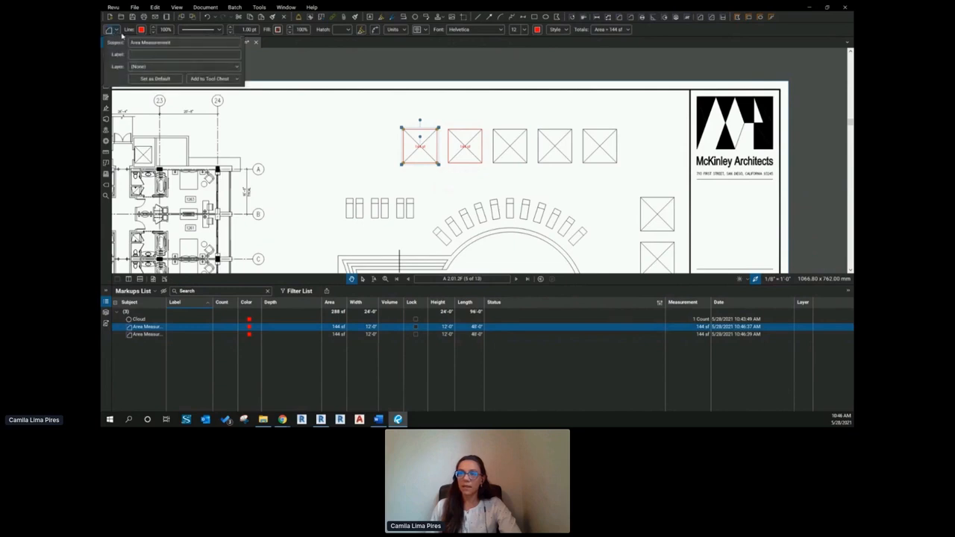
pyautogui.click(130, 42)
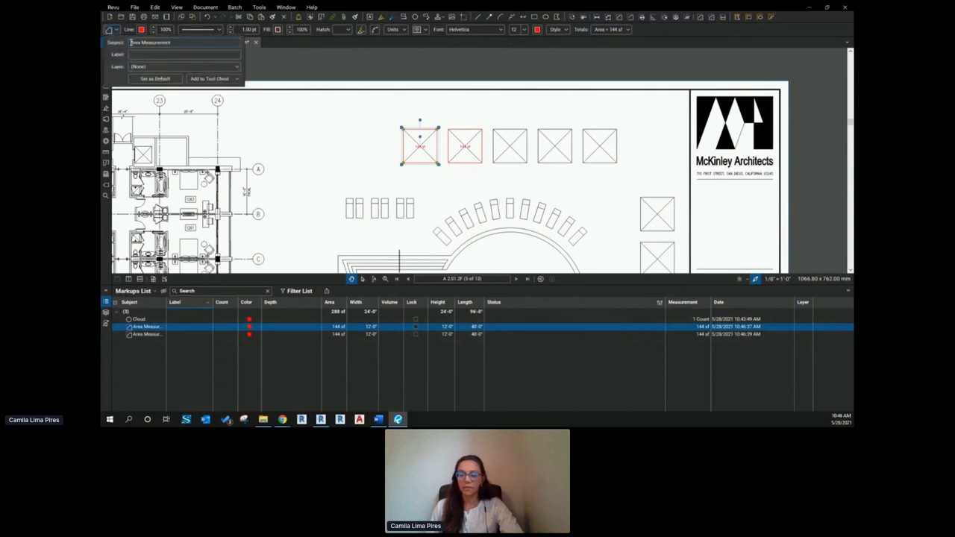
pyautogui.write('Demo')
pyautogui.click(132, 56)
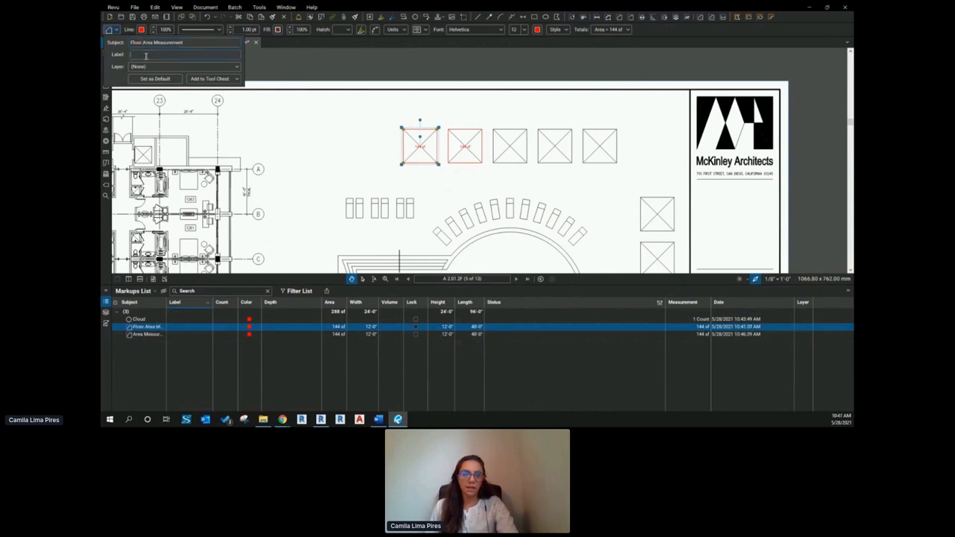
pyautogui.write('First F')
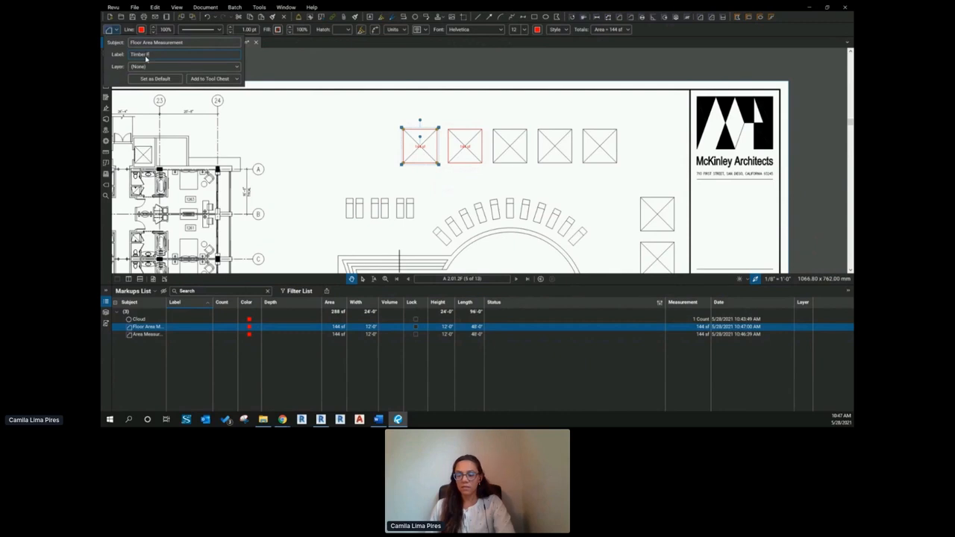
pyautogui.write('loor')
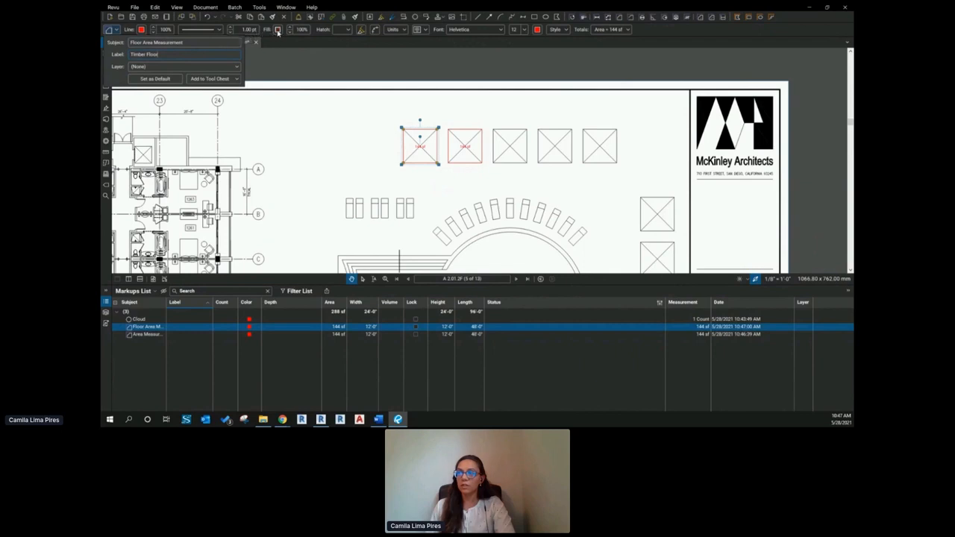
# Step: Fill the Timber Floor area markup with orange at 50% opacity
pyautogui.click(277, 30)
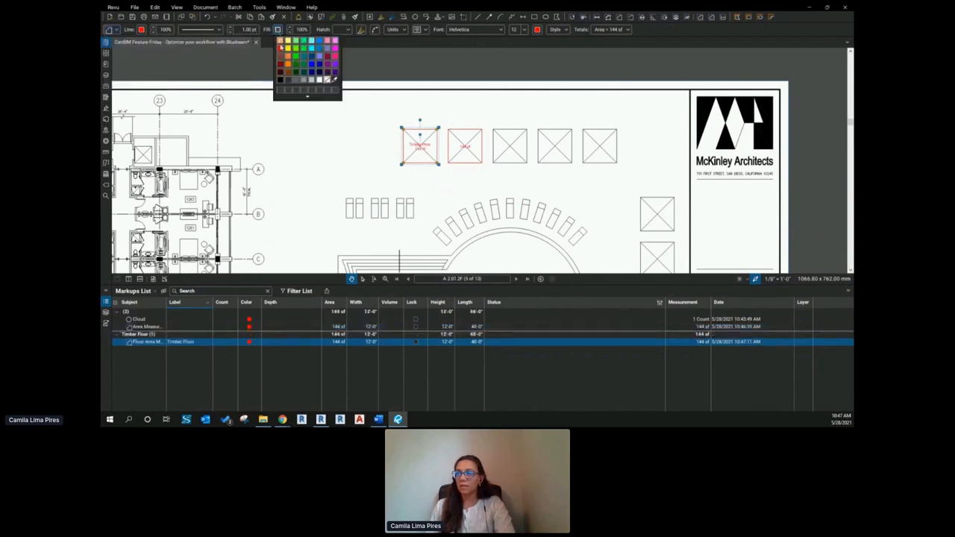
pyautogui.click(288, 56)
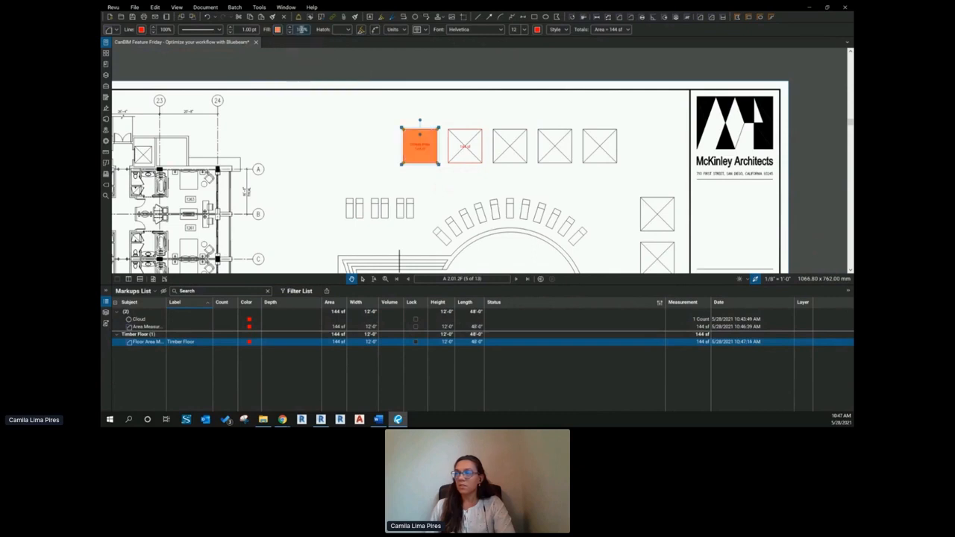
pyautogui.write('50')
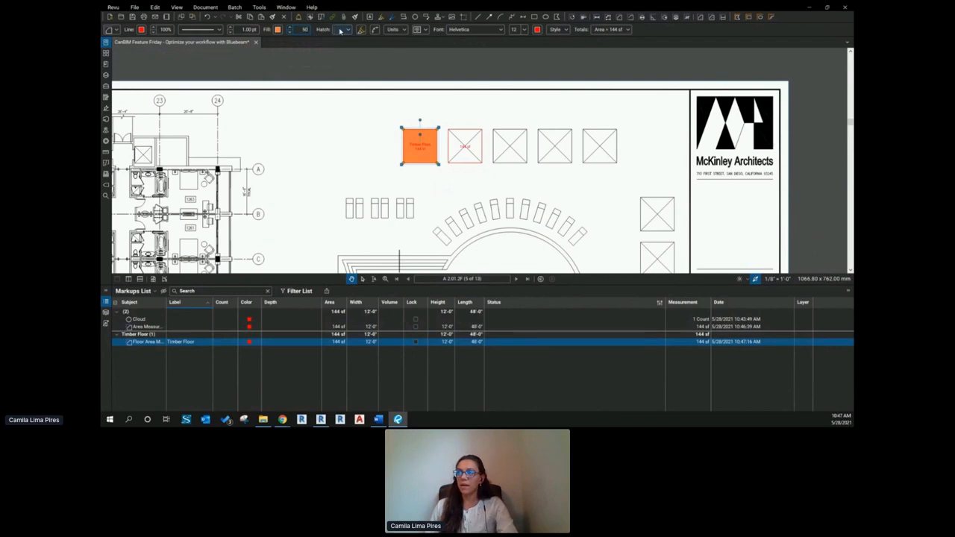
# Step: Apply the Vertical hatch pattern to the Timber Floor area markup and color the hatch orange
pyautogui.click(340, 30)
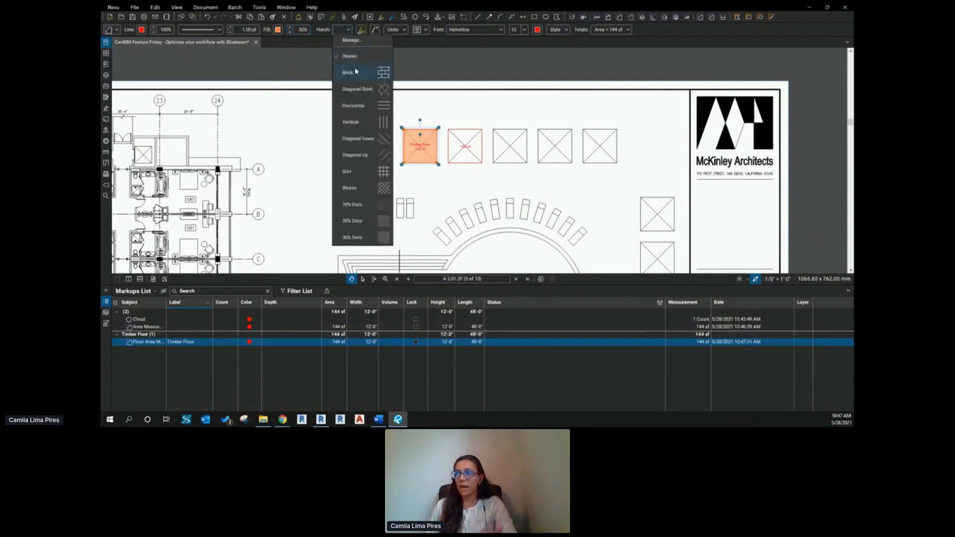
pyautogui.click(356, 126)
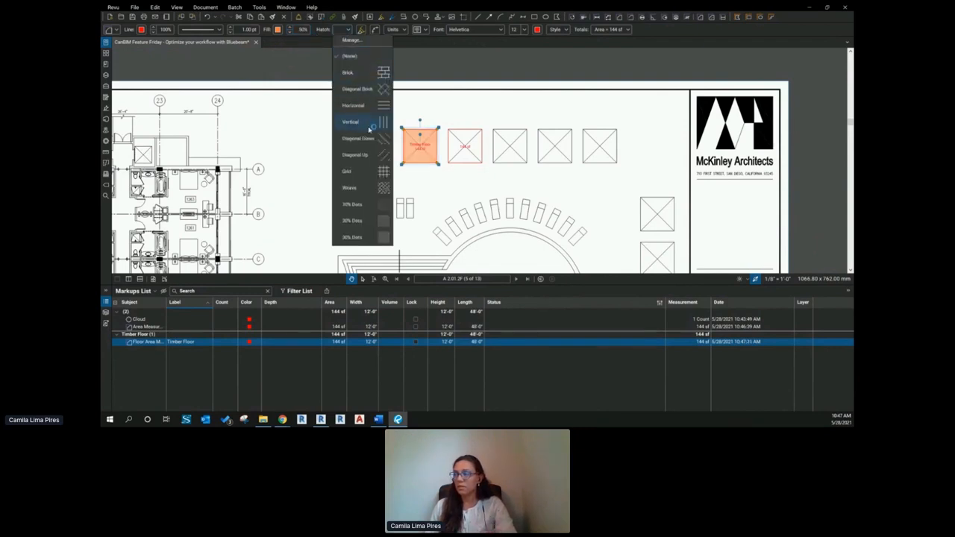
pyautogui.scroll(3, 433, 147)
pyautogui.scroll(3, 428, 143)
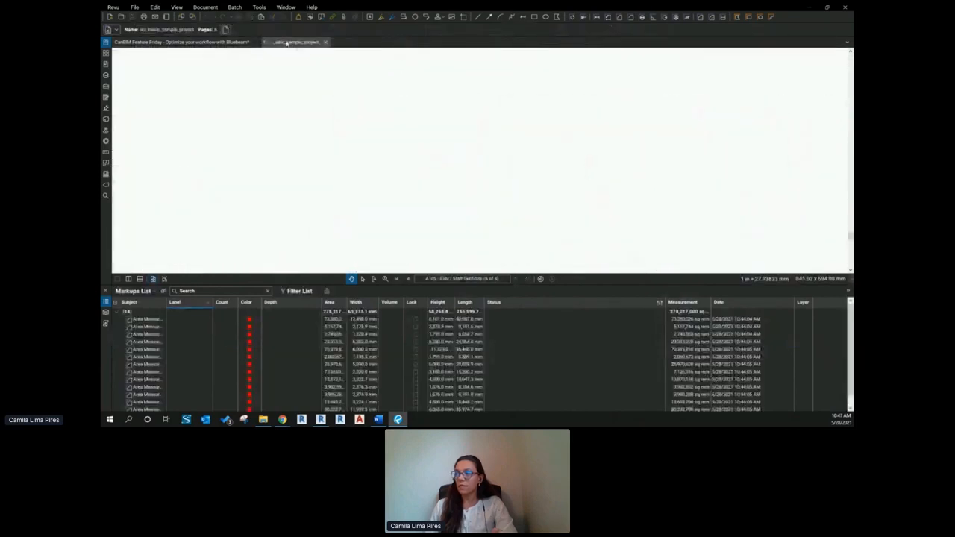
pyautogui.click(193, 43)
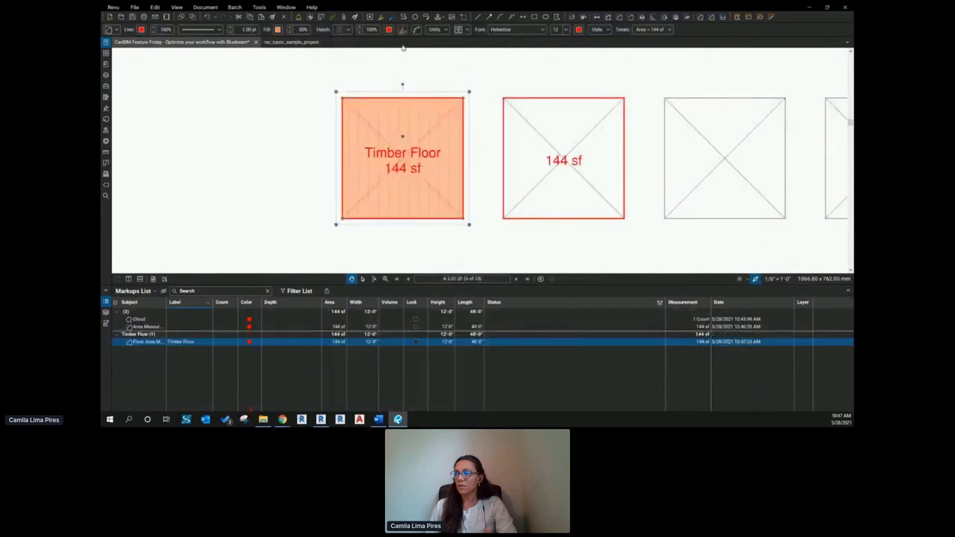
pyautogui.click(389, 30)
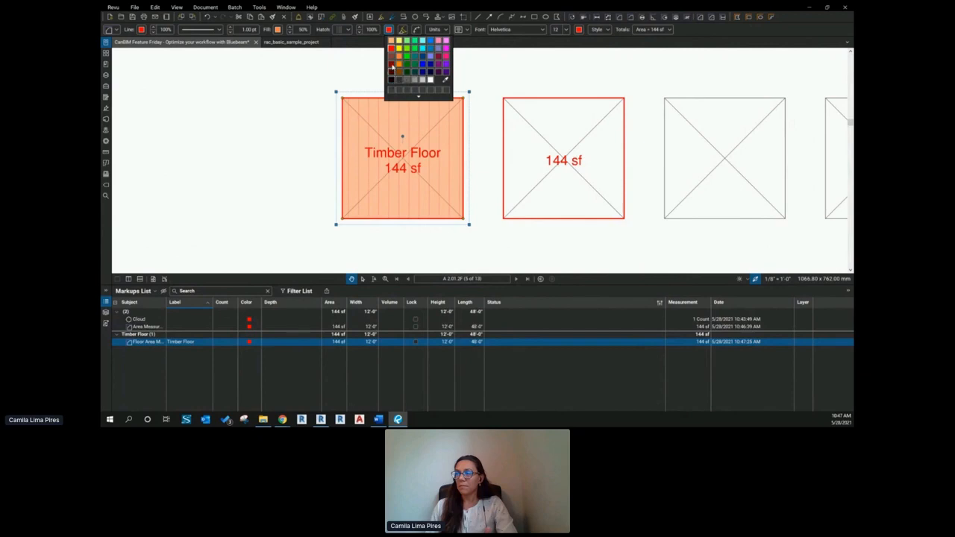
pyautogui.click(403, 71)
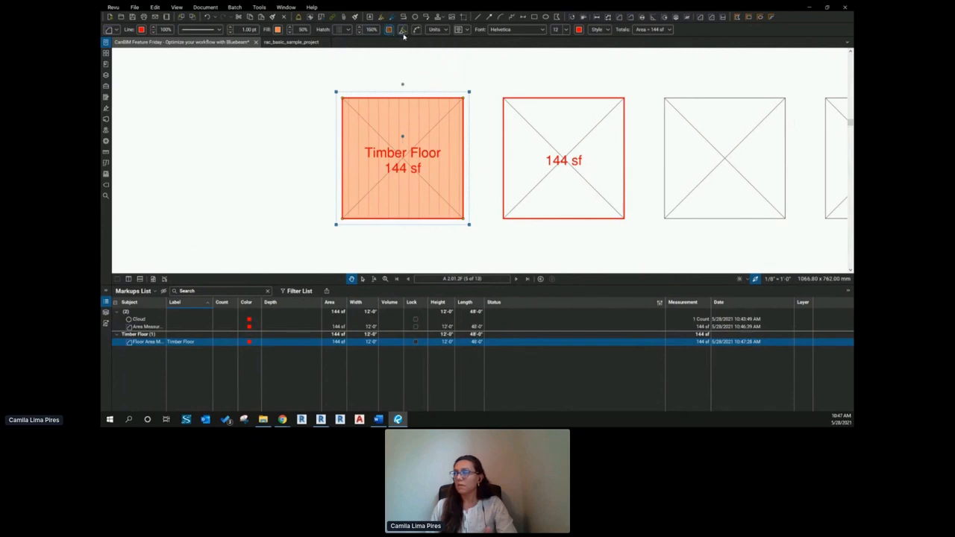
# Step: Change the Timber Floor area markup's text color to black and its outline color to orange
pyautogui.click(577, 30)
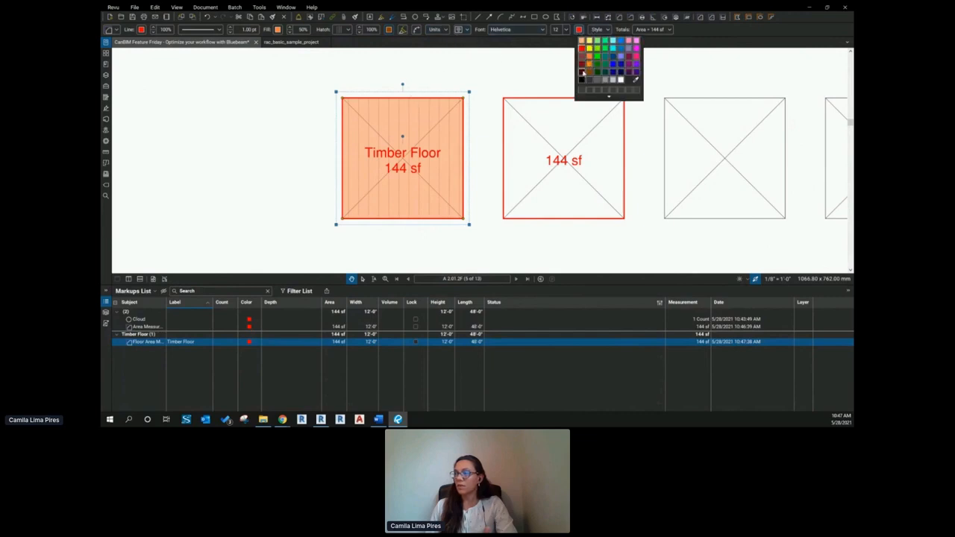
pyautogui.click(581, 79)
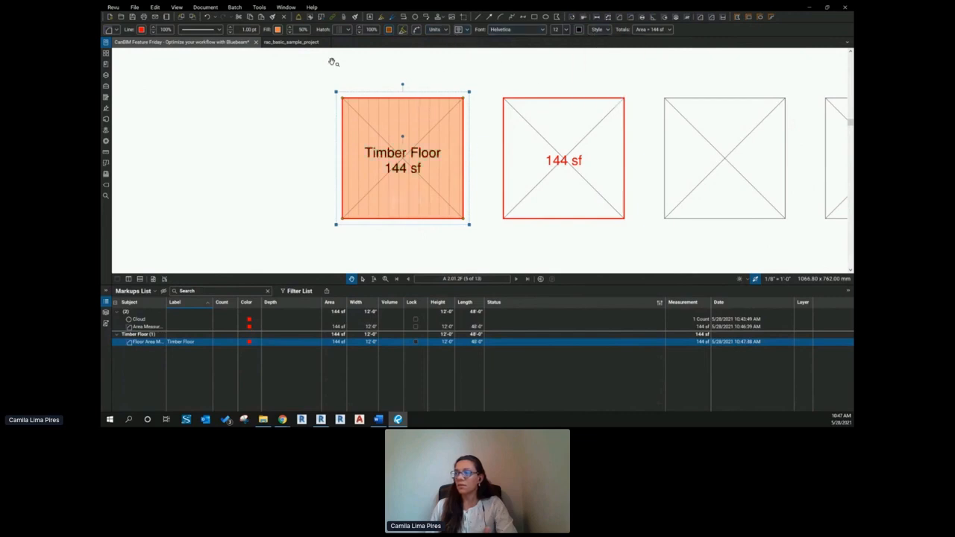
pyautogui.click(141, 29)
pyautogui.click(150, 65)
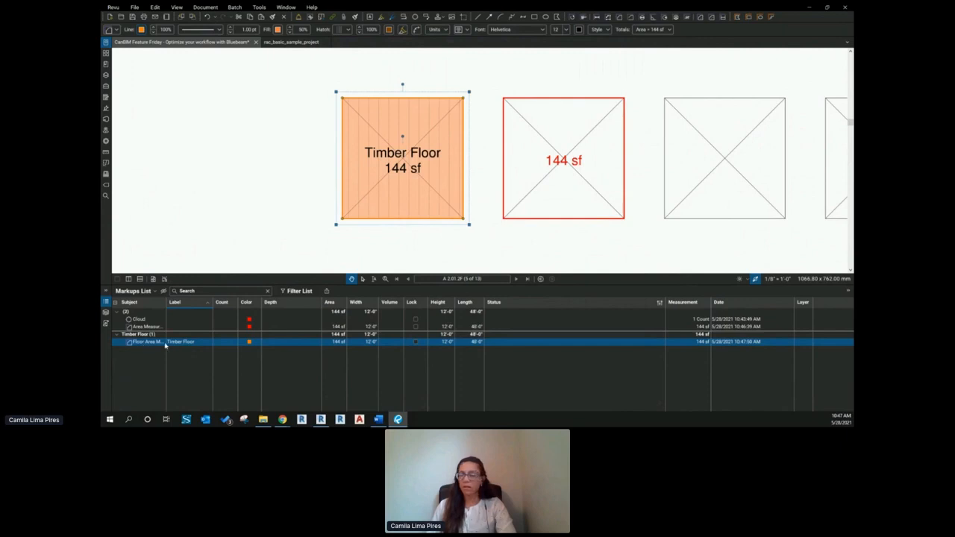
# Step: Set the second square's area measurement subject to Floor Area Measurement and its label to Carpet Floor
pyautogui.click(561, 107)
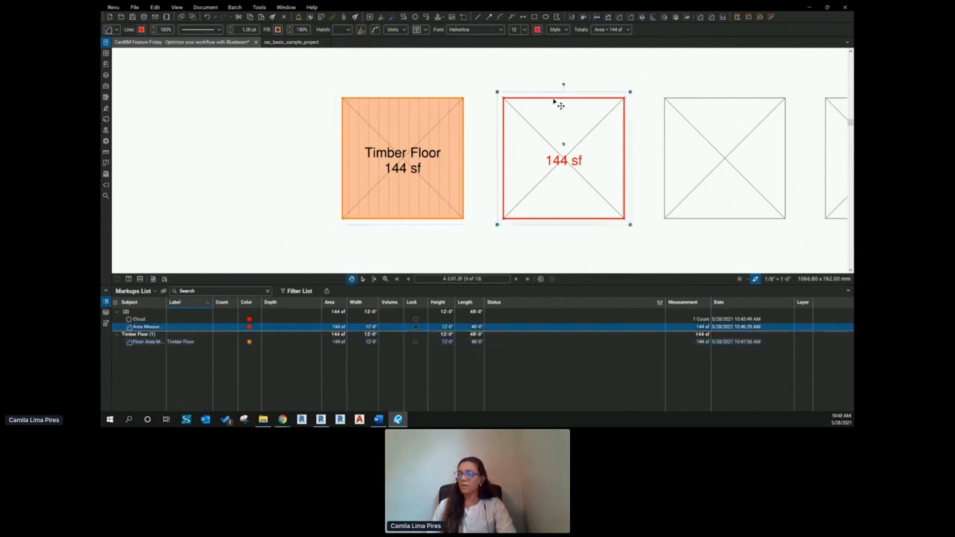
pyautogui.click(116, 30)
pyautogui.click(131, 43)
pyautogui.write('Floor Area Measurement')
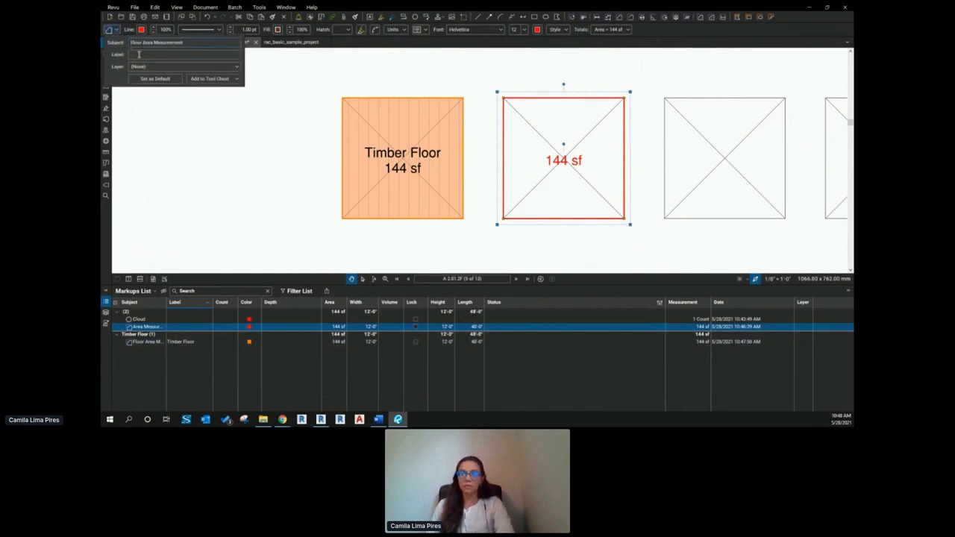
pyautogui.click(139, 54)
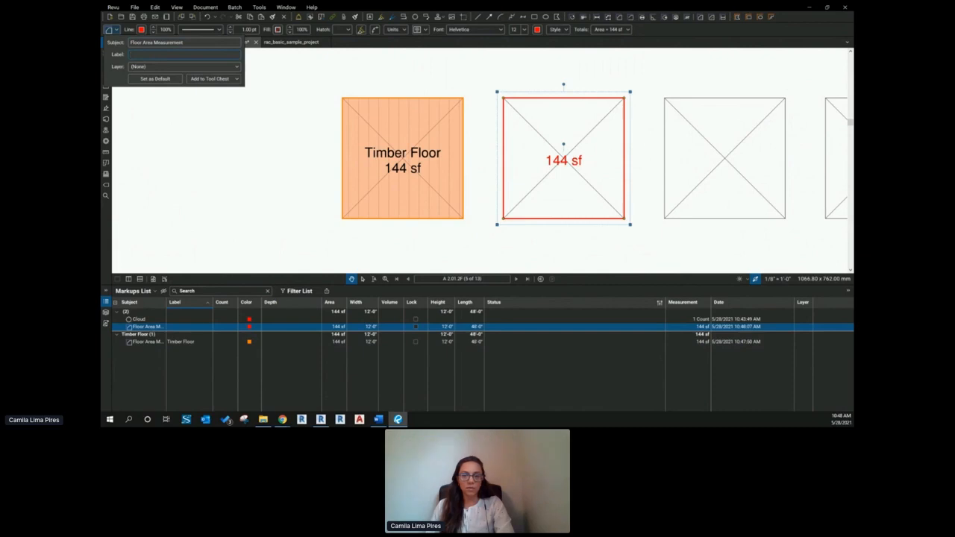
pyautogui.write('Carpet Floor')
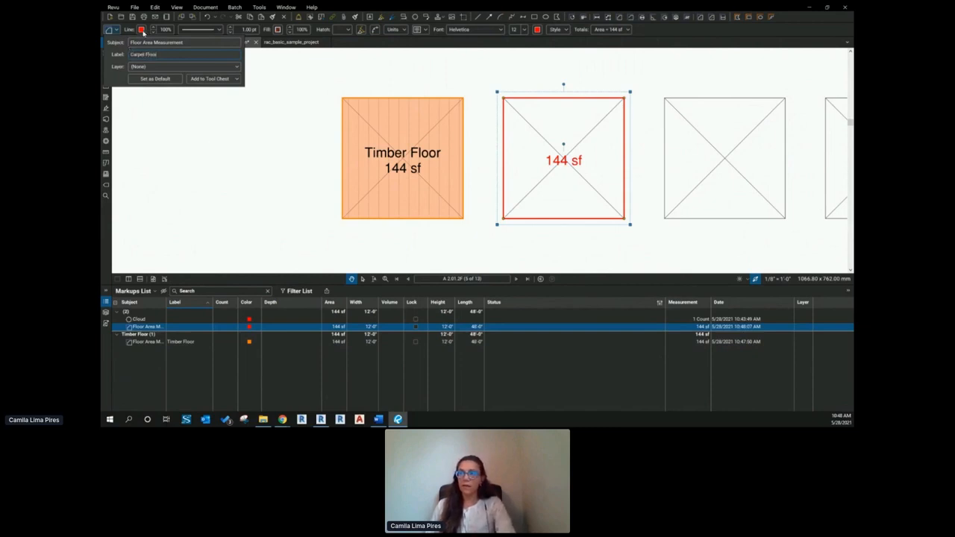
# Step: Change the Carpet Floor area markup's outline to lime green and fill it with light green at 50% opacity
pyautogui.click(142, 30)
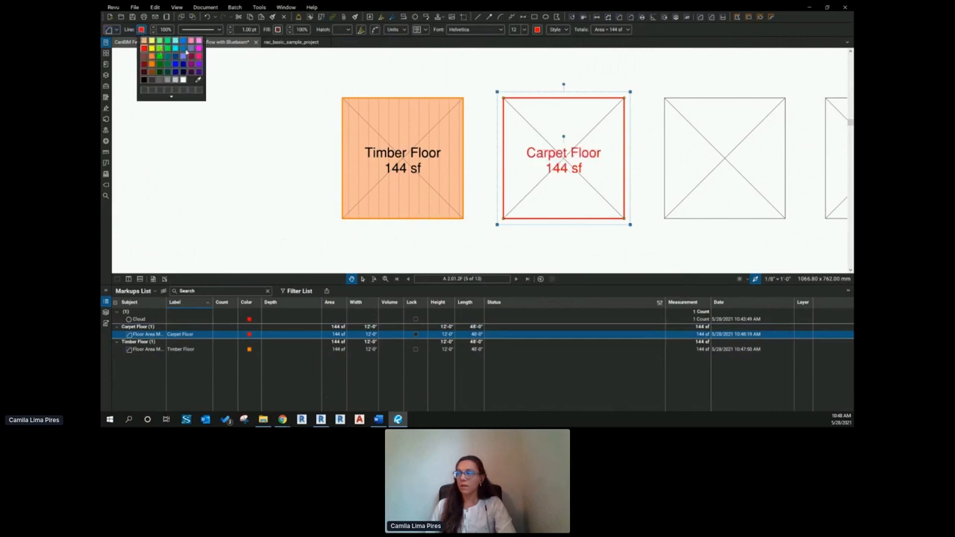
pyautogui.click(159, 48)
pyautogui.click(277, 30)
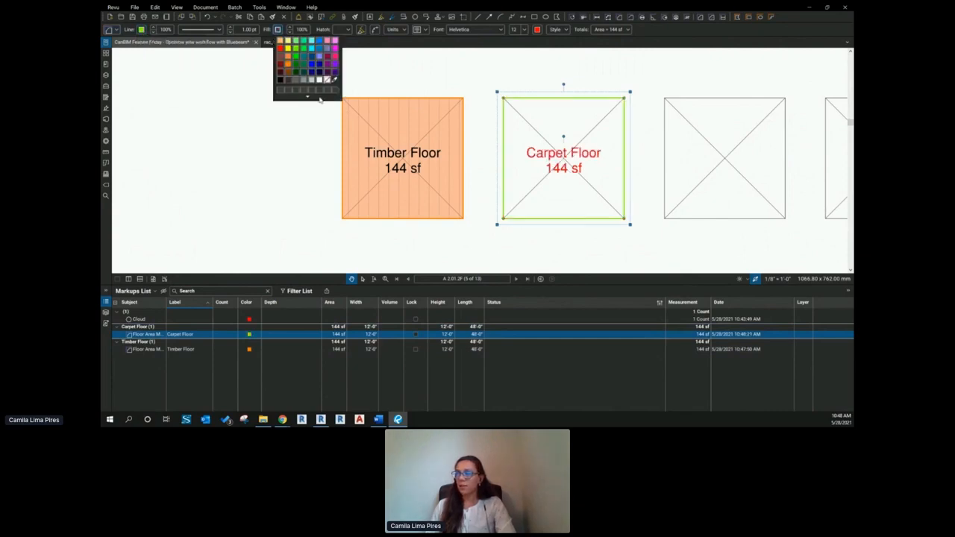
pyautogui.click(303, 41)
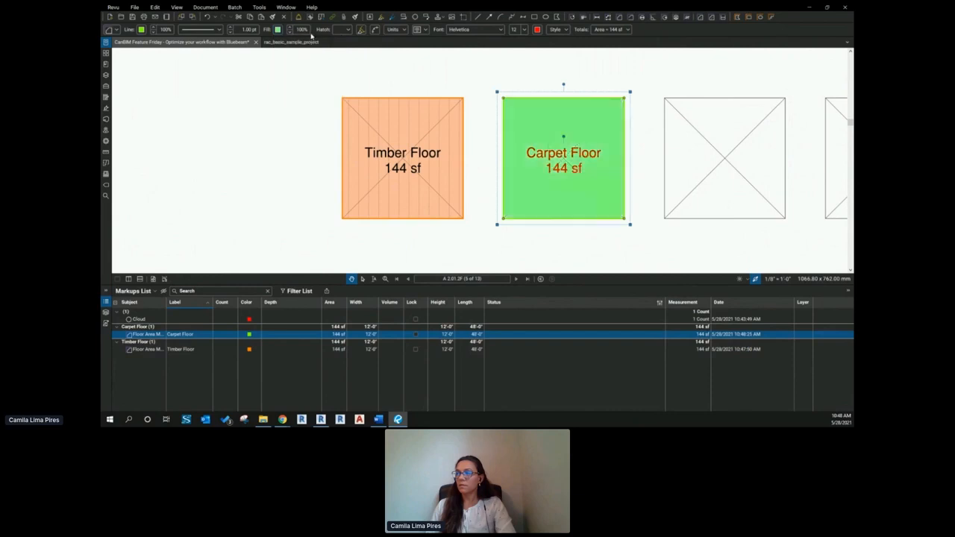
pyautogui.write('50')
# Step: Apply the 10% Dots hatch in dark green to the Carpet Floor area markup and set its text color to black
pyautogui.click(346, 30)
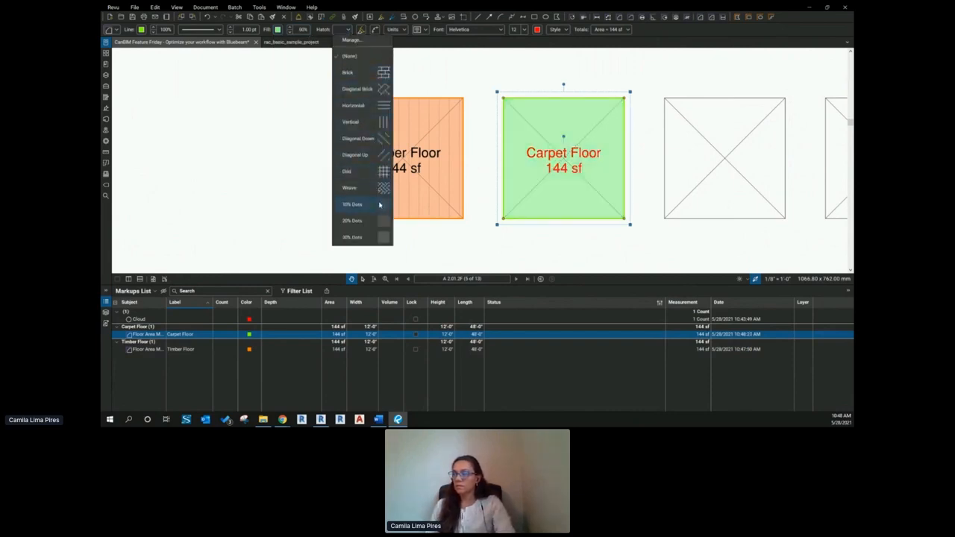
pyautogui.click(362, 204)
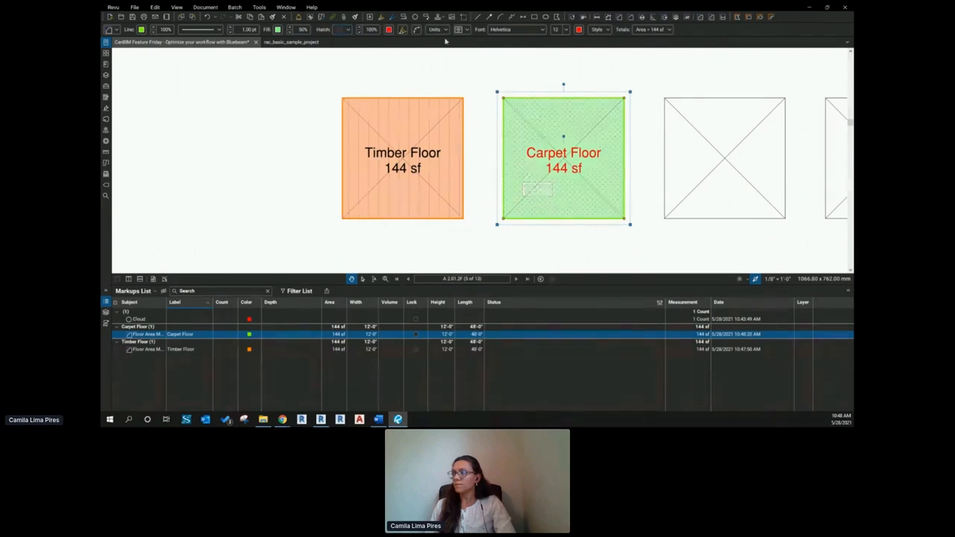
pyautogui.click(389, 30)
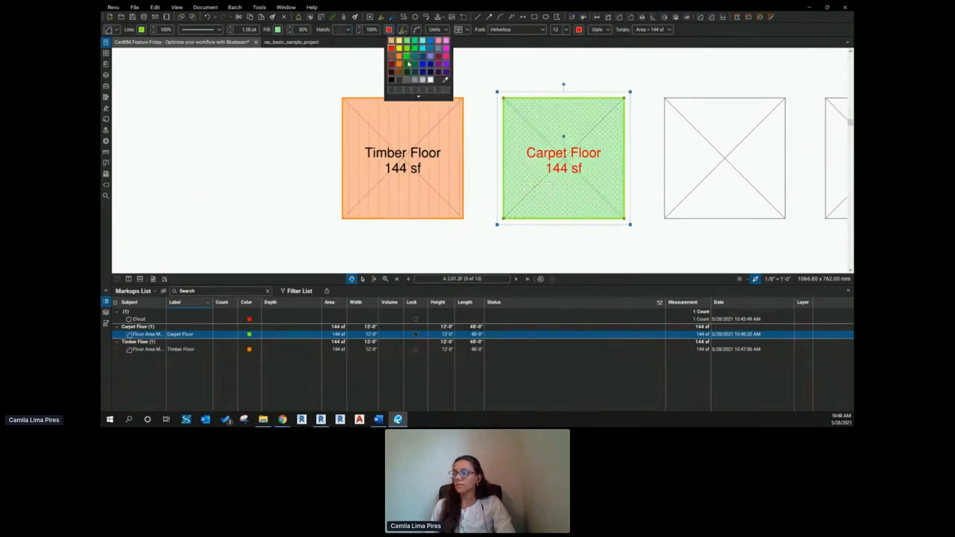
pyautogui.click(407, 68)
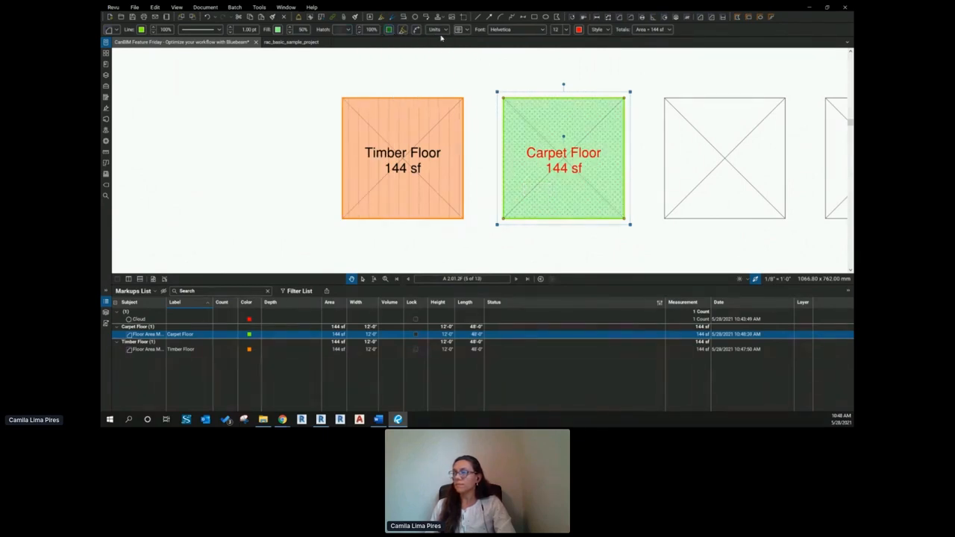
pyautogui.click(578, 31)
pyautogui.click(581, 74)
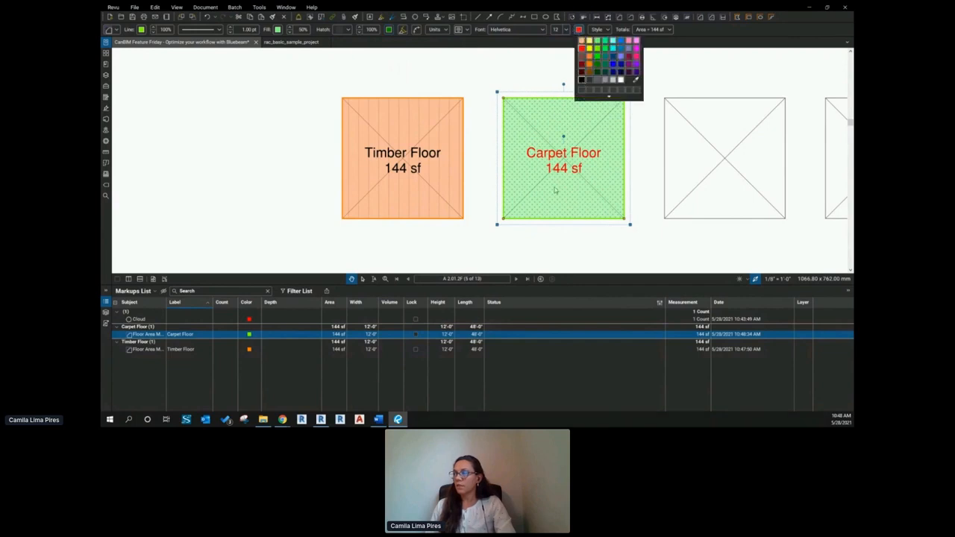
# Step: Measure the area of the third square from corner to corner with the Area measurement tool
pyautogui.moveTo(574, 190); pyautogui.dragTo(409, 187)
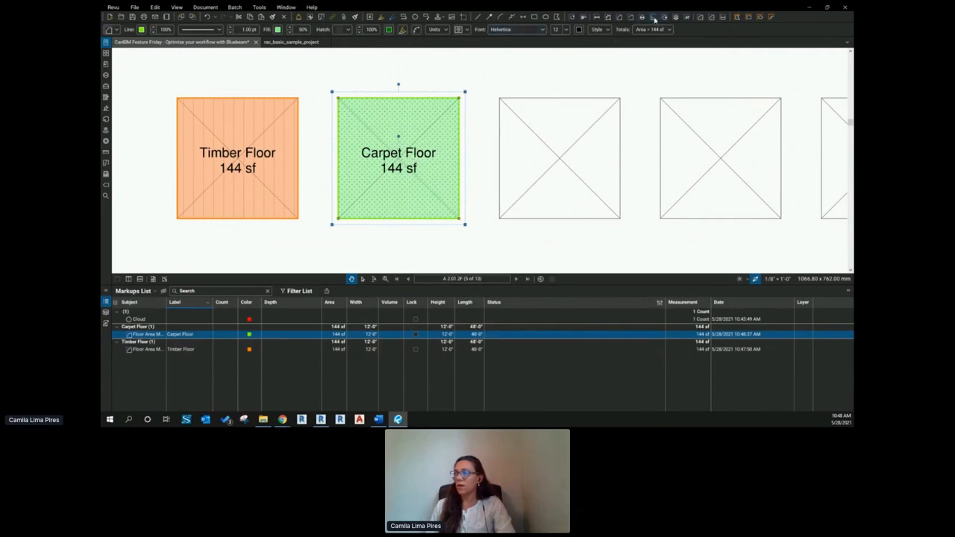
pyautogui.click(618, 17)
pyautogui.moveTo(501, 99); pyautogui.dragTo(620, 219)
pyautogui.click(619, 219)
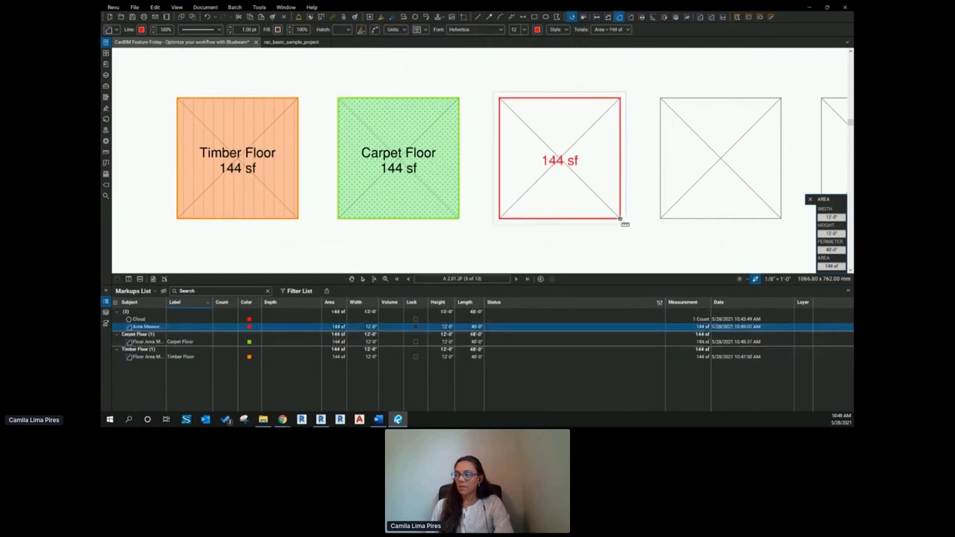
pyautogui.press('Escape')
# Step: Set the third square's area measurement subject to Floor Area Measurement and its label to Tile Carpet
pyautogui.click(569, 98)
pyautogui.click(115, 30)
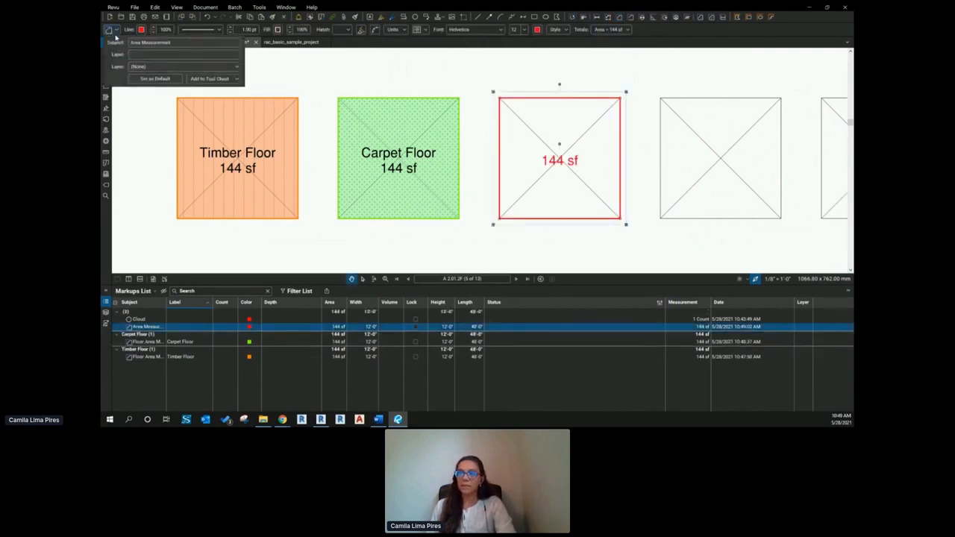
pyautogui.write('Flo')
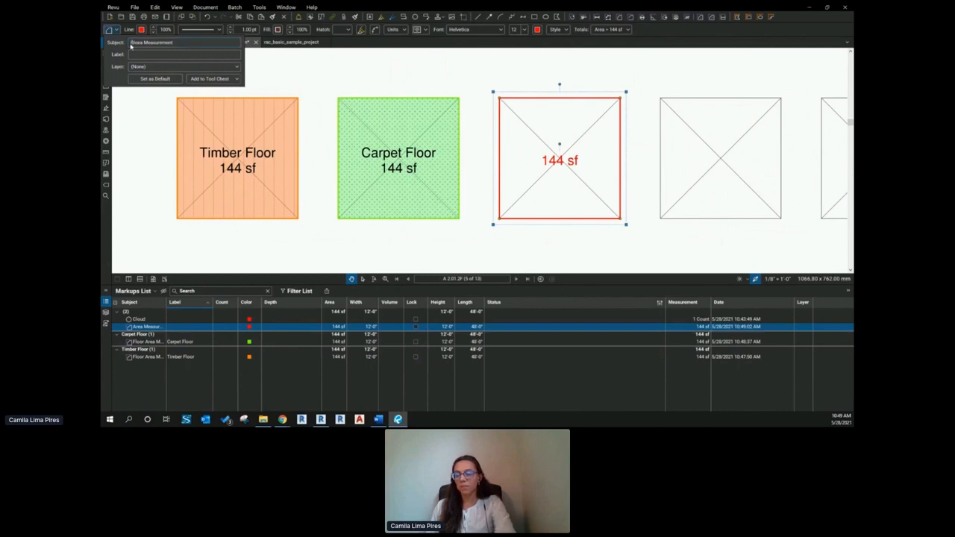
pyautogui.write('or')
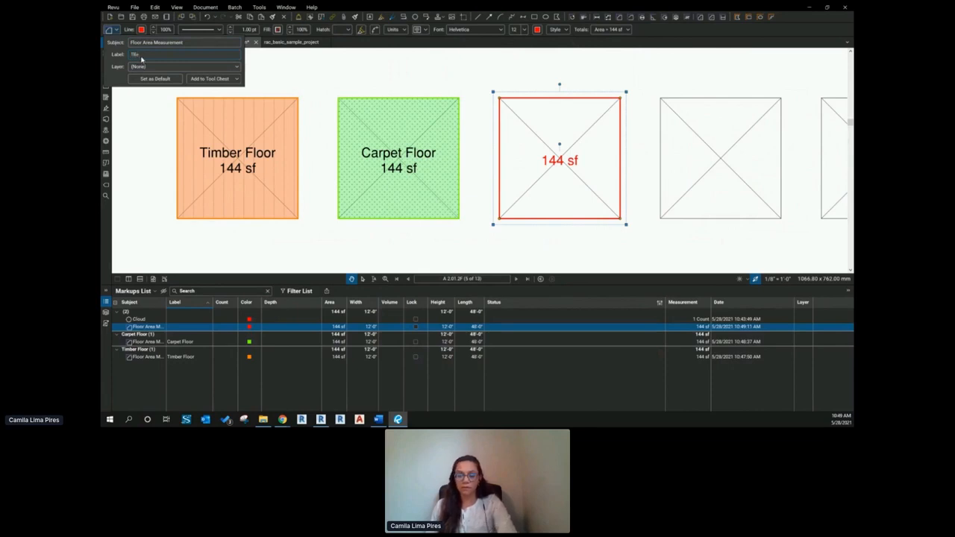
pyautogui.click(143, 56)
pyautogui.write('Tile Carpet')
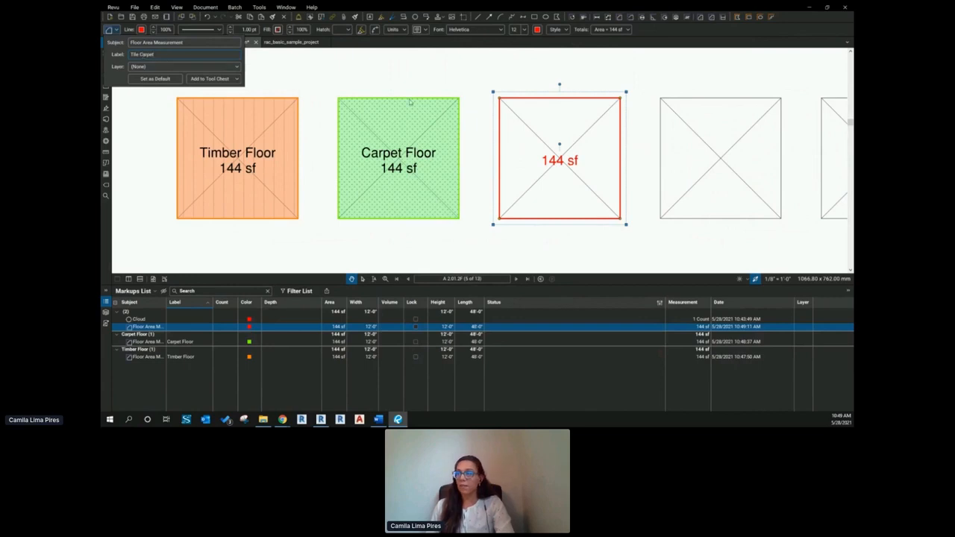
pyautogui.click(502, 88)
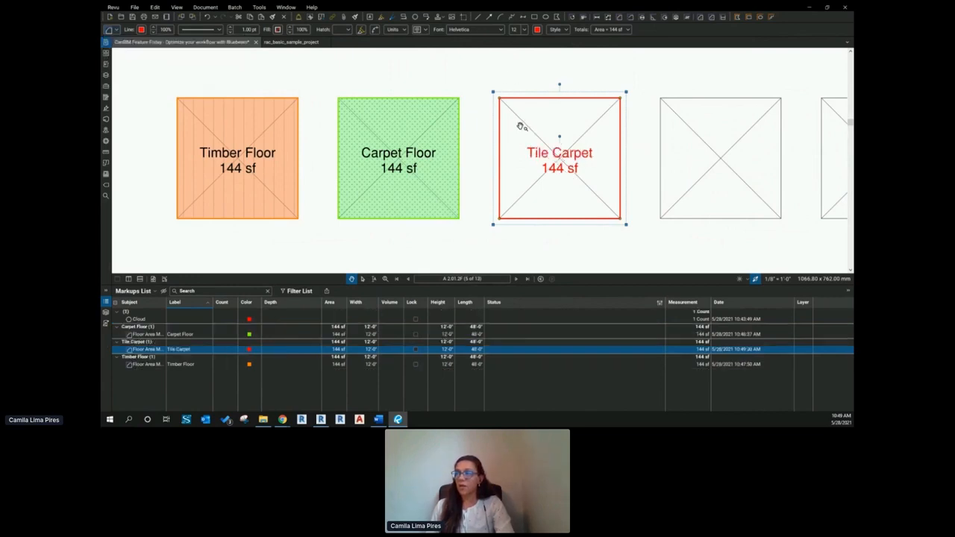
# Step: Change the third square's area markup outline and fill color to dark gray
pyautogui.click(141, 31)
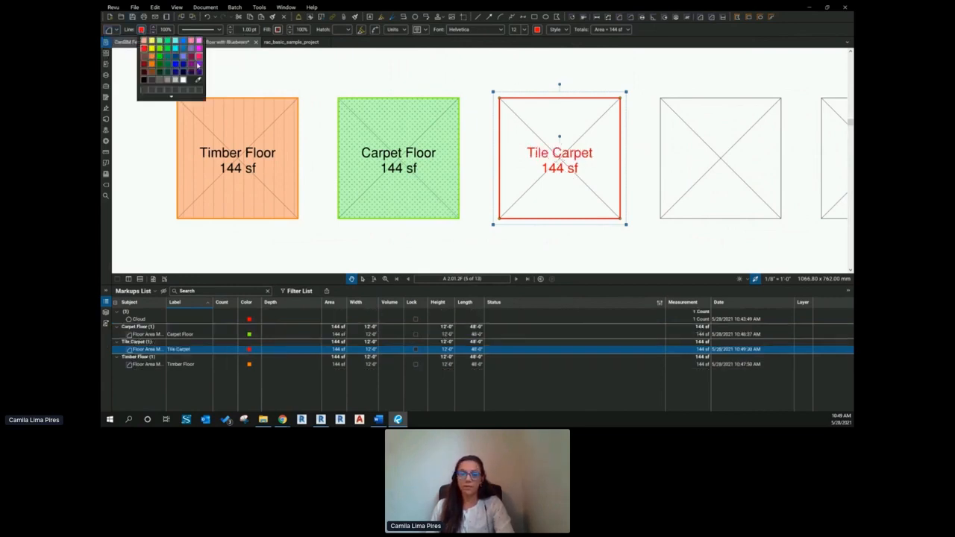
pyautogui.click(162, 80)
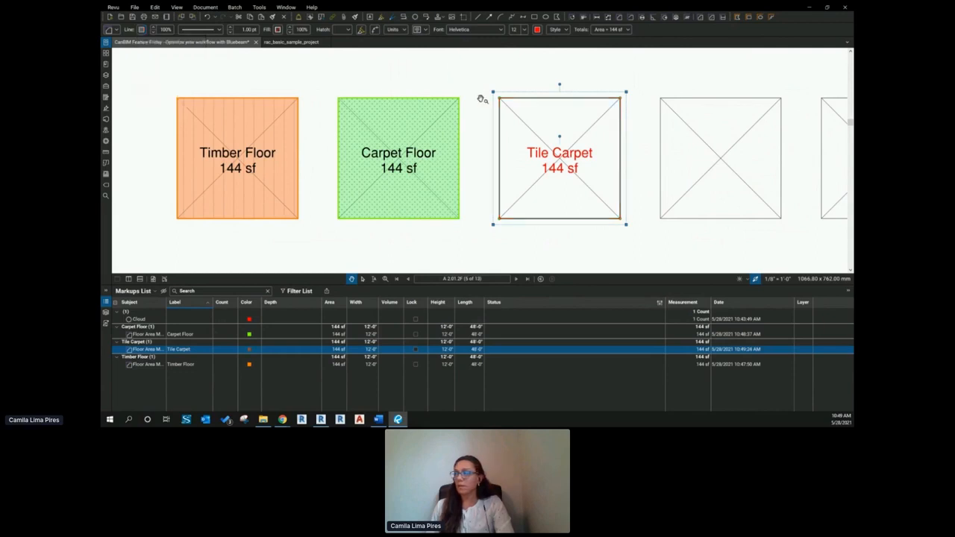
pyautogui.click(277, 30)
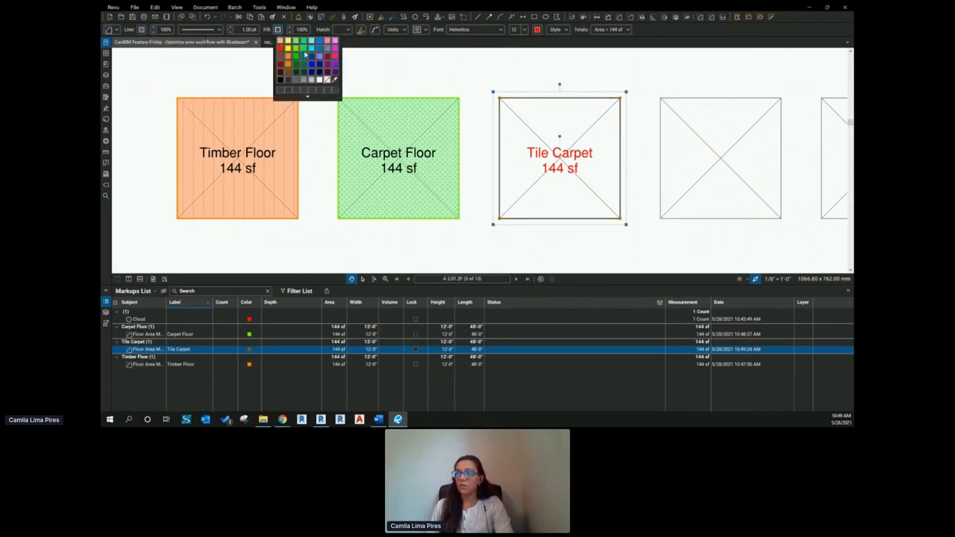
pyautogui.click(294, 80)
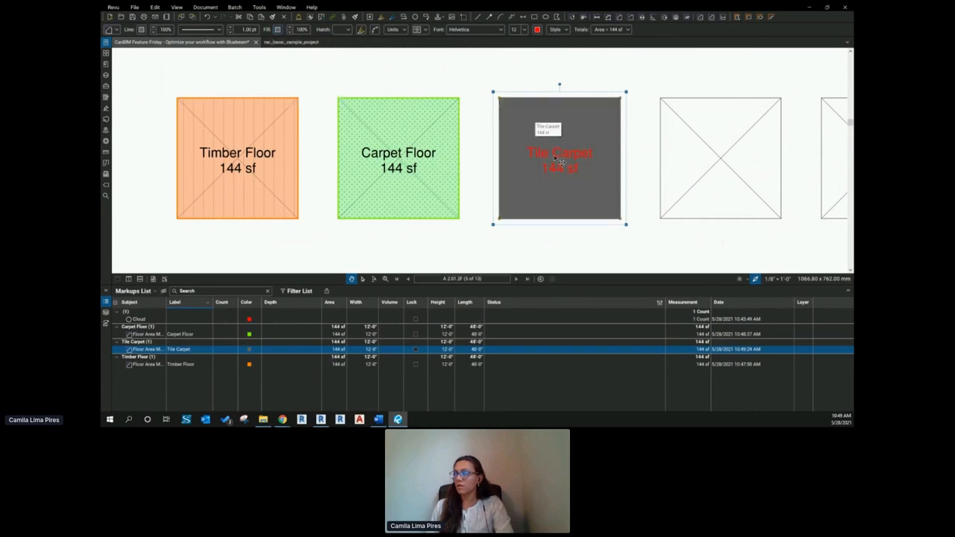
# Step: Change the third square's area measurement label to Tile Floor
pyautogui.click(117, 32)
pyautogui.moveTo(155, 56); pyautogui.dragTo(141, 55)
pyautogui.write('Floor')
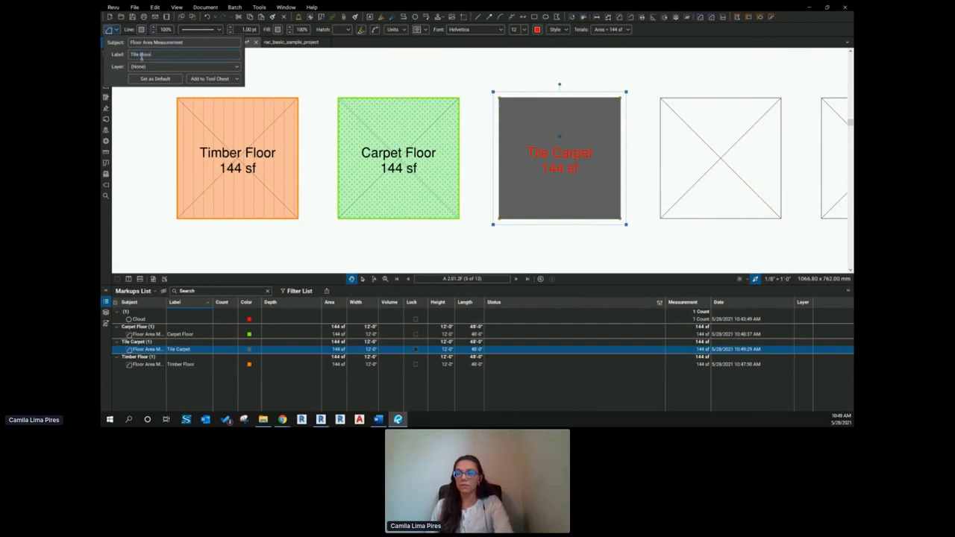
pyautogui.press('Return')
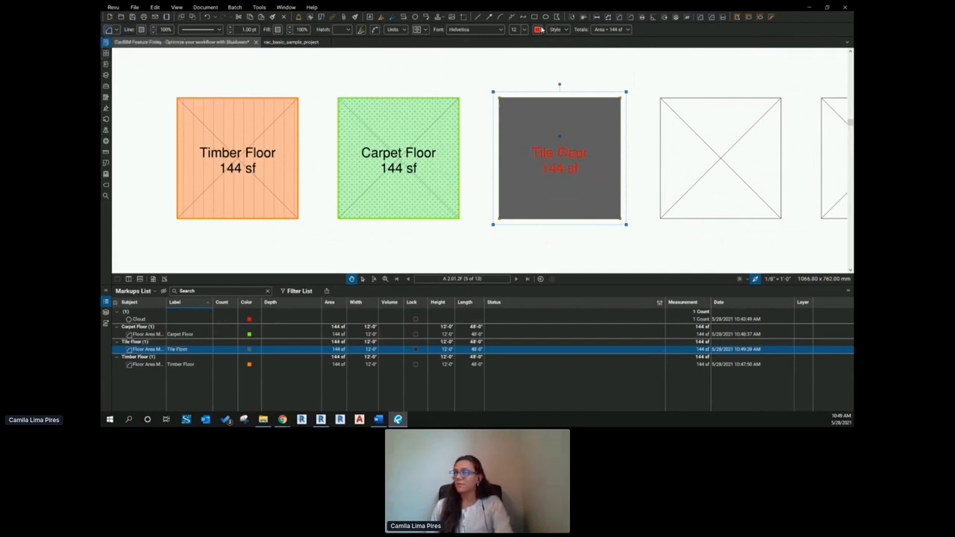
# Step: Set the Tile Floor area markup's text color to black and its fill opacity to 50%
pyautogui.click(541, 29)
pyautogui.click(540, 79)
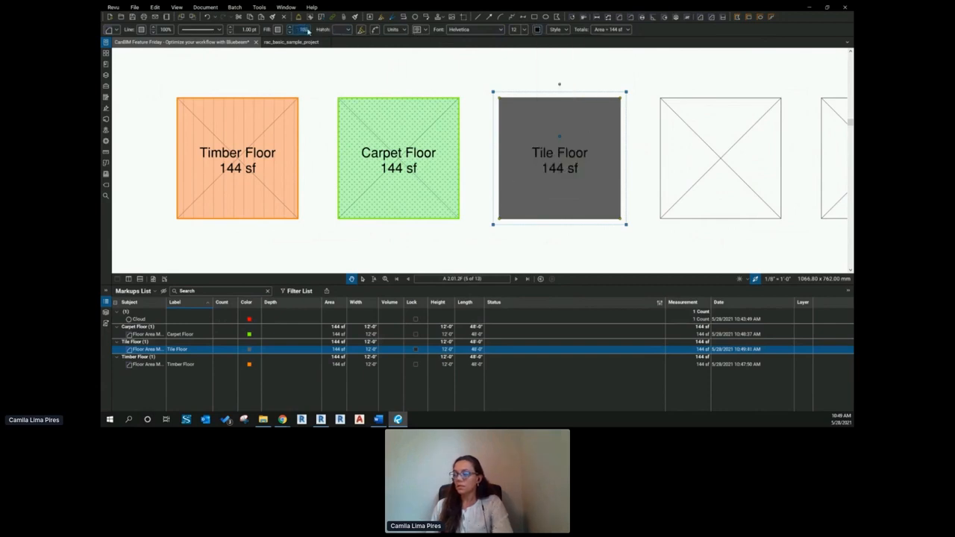
pyautogui.write('50')
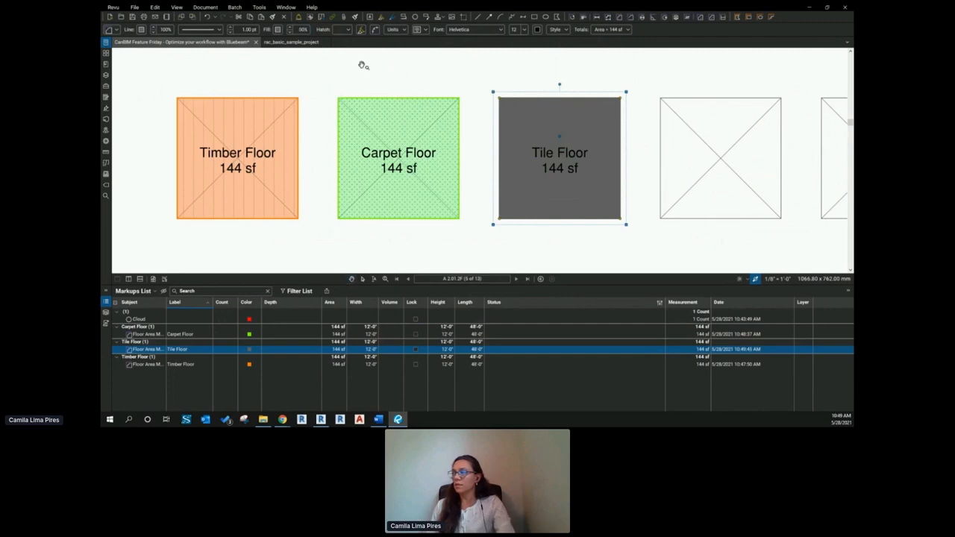
# Step: Apply the Diagonal Brick hatch pattern to the Tile Floor area markup, color the hatch dark gray, and deselect the markup
pyautogui.click(342, 31)
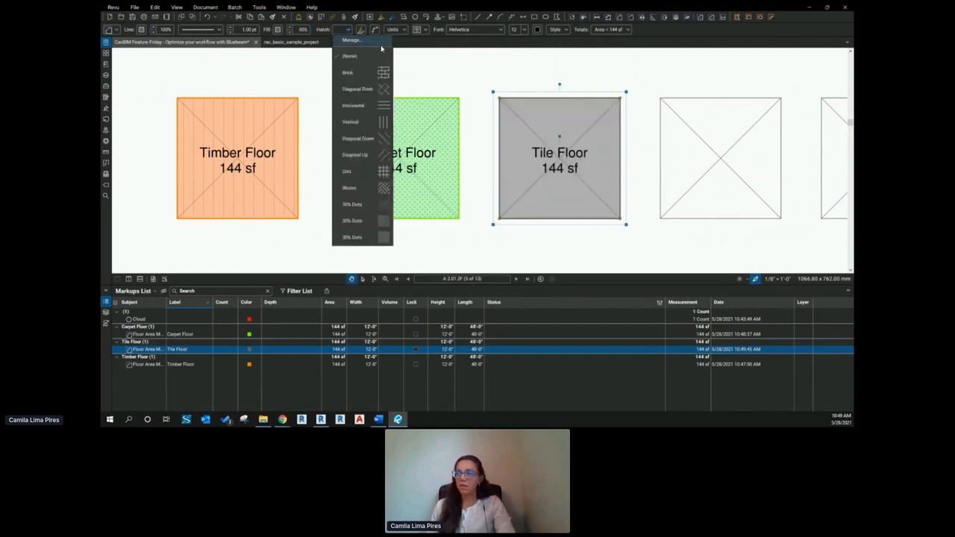
pyautogui.click(385, 90)
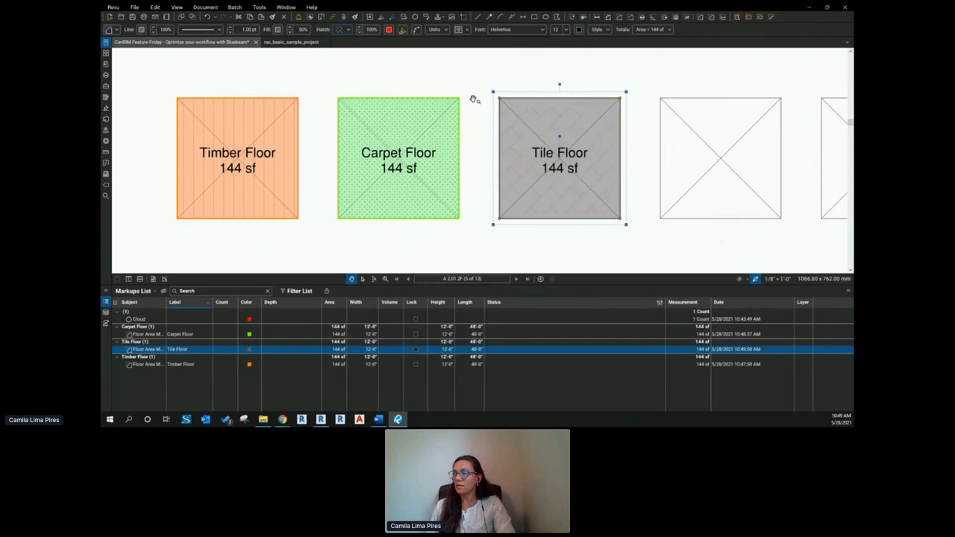
pyautogui.click(389, 31)
pyautogui.click(407, 81)
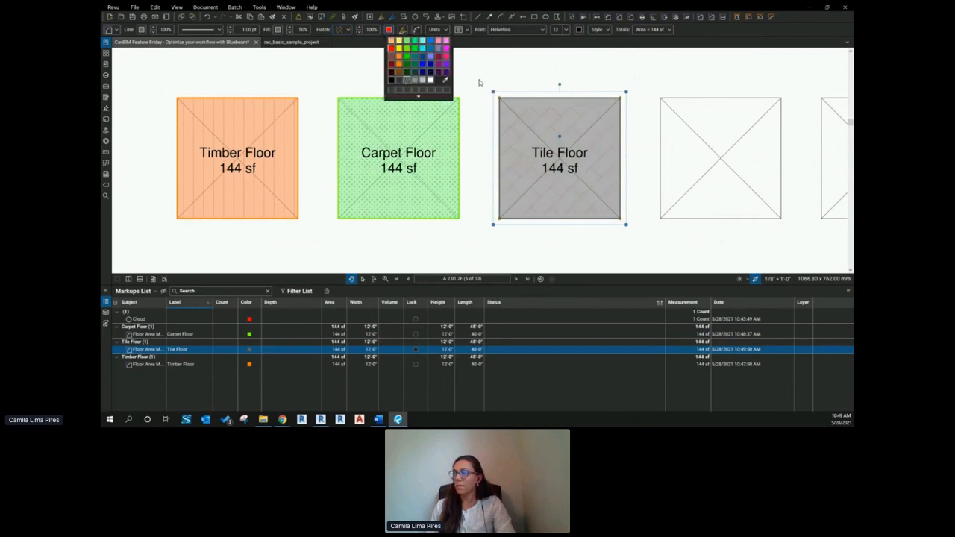
pyautogui.click(460, 85)
# Step: Start a new custom column for the Markups List named Floor Type, with Choice as its type
pyautogui.scroll(-4, 441, 177)
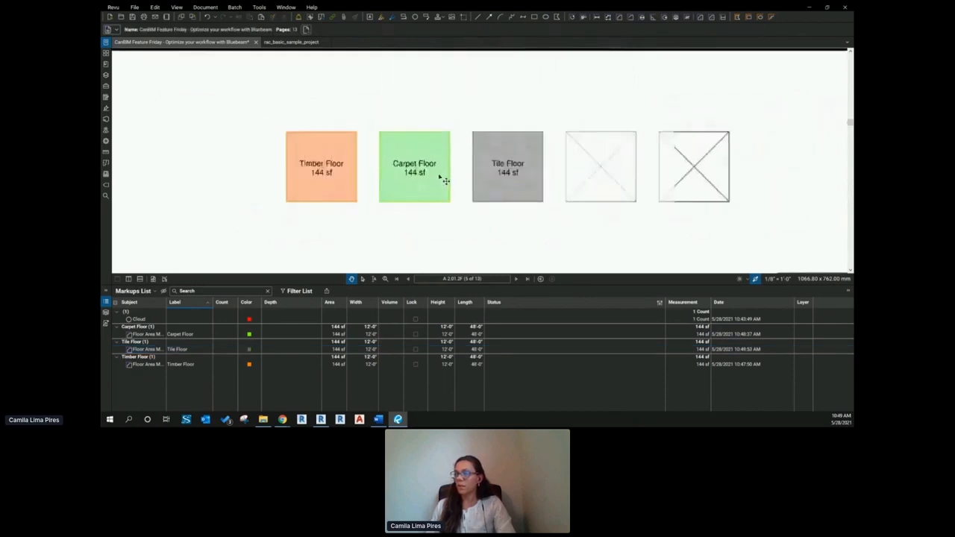
pyautogui.moveTo(415, 217); pyautogui.dragTo(356, 160)
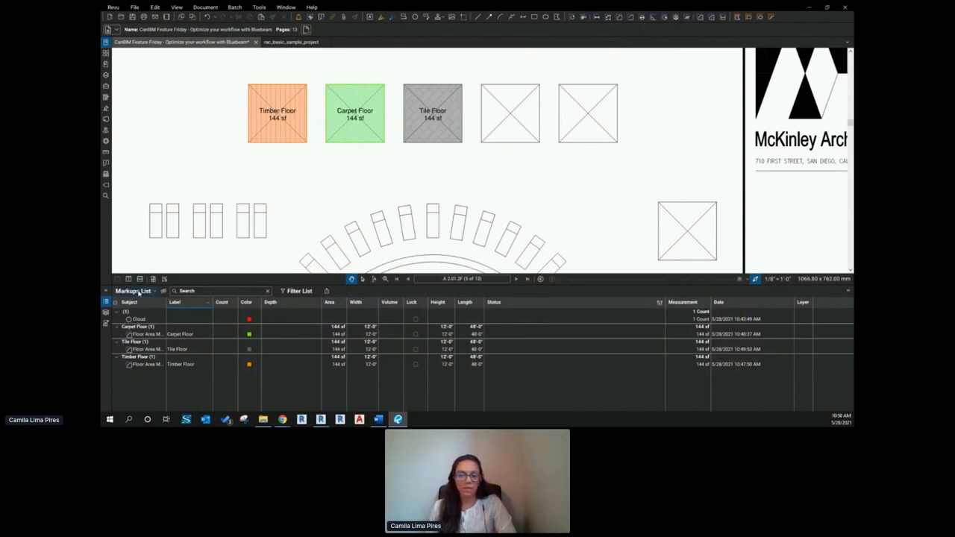
pyautogui.click(138, 292)
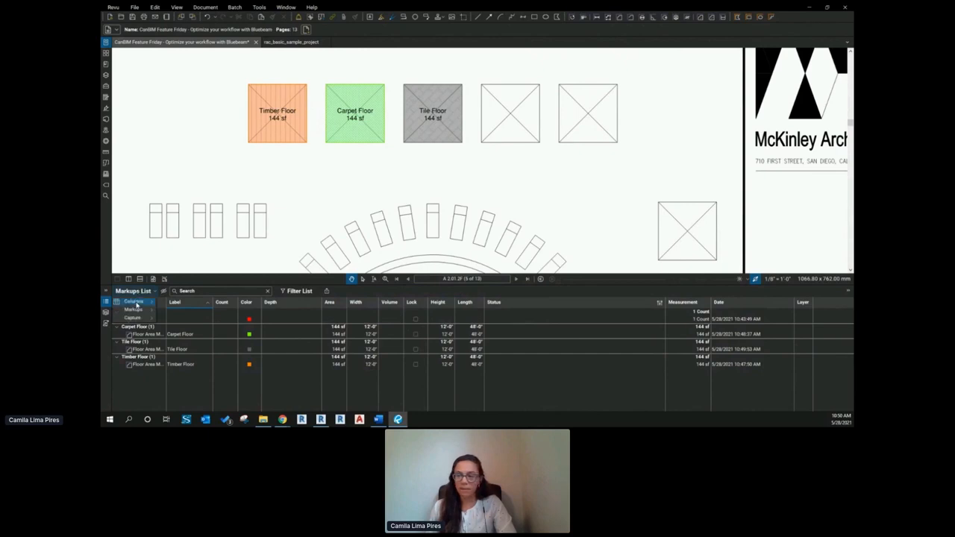
pyautogui.moveTo(137, 303)
pyautogui.click(187, 408)
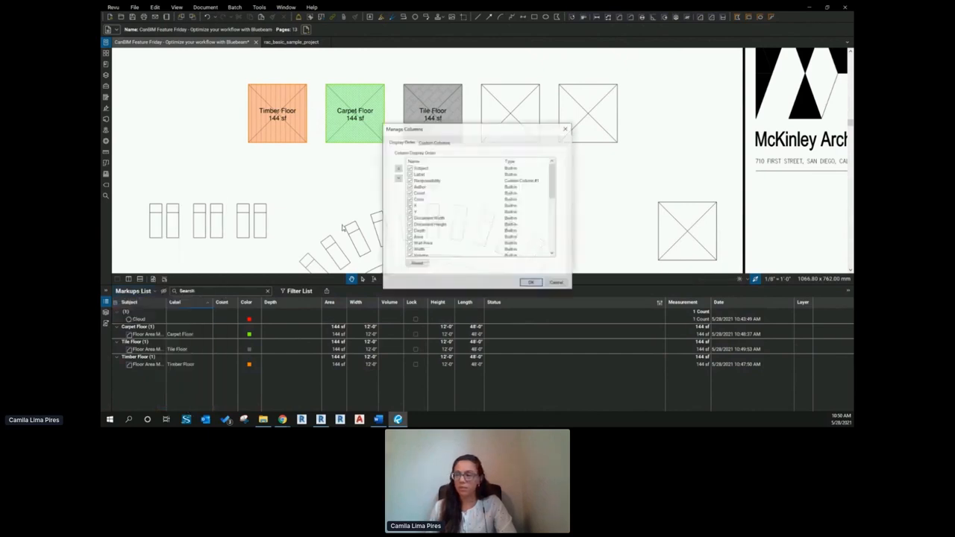
pyautogui.click(442, 143)
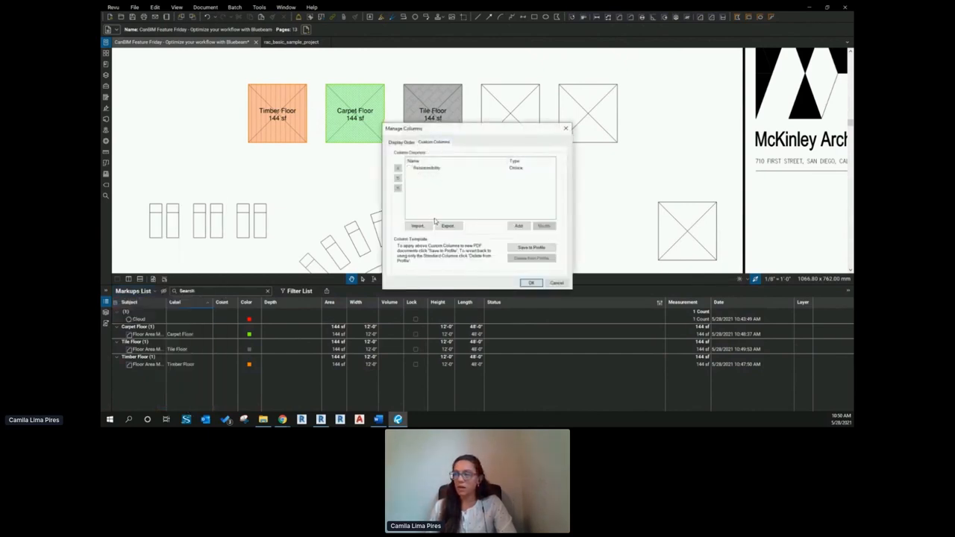
pyautogui.click(521, 226)
pyautogui.moveTo(498, 137); pyautogui.dragTo(288, 142)
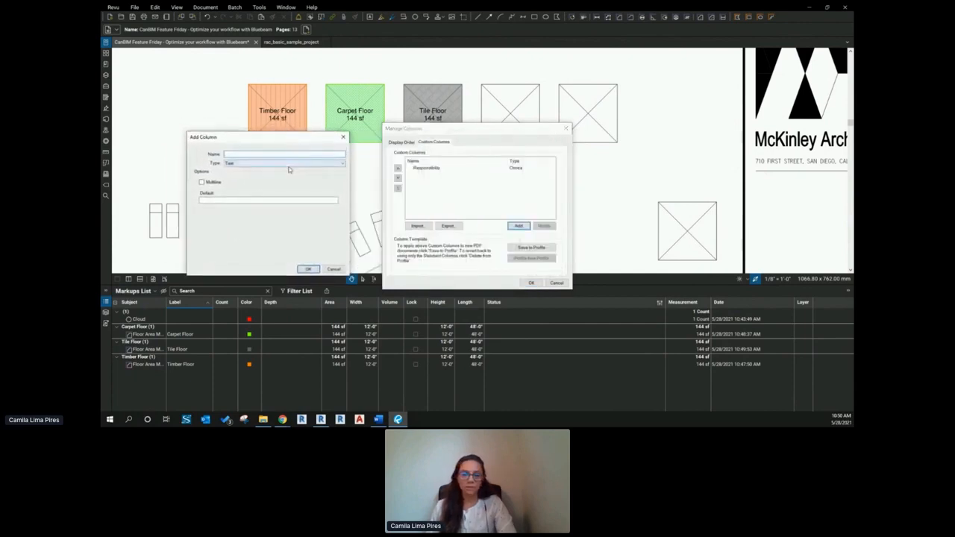
pyautogui.write('Phase')
pyautogui.write(' Type')
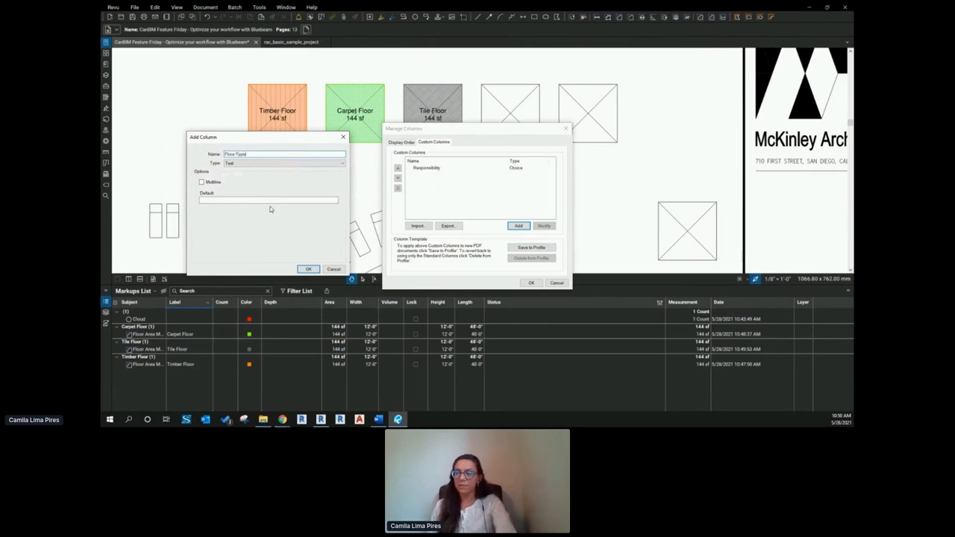
pyautogui.click(228, 164)
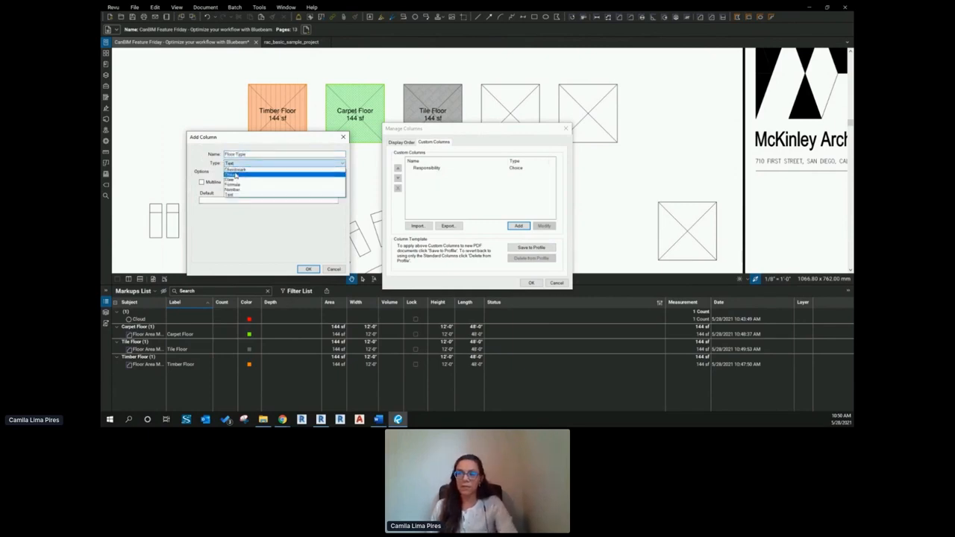
pyautogui.click(258, 179)
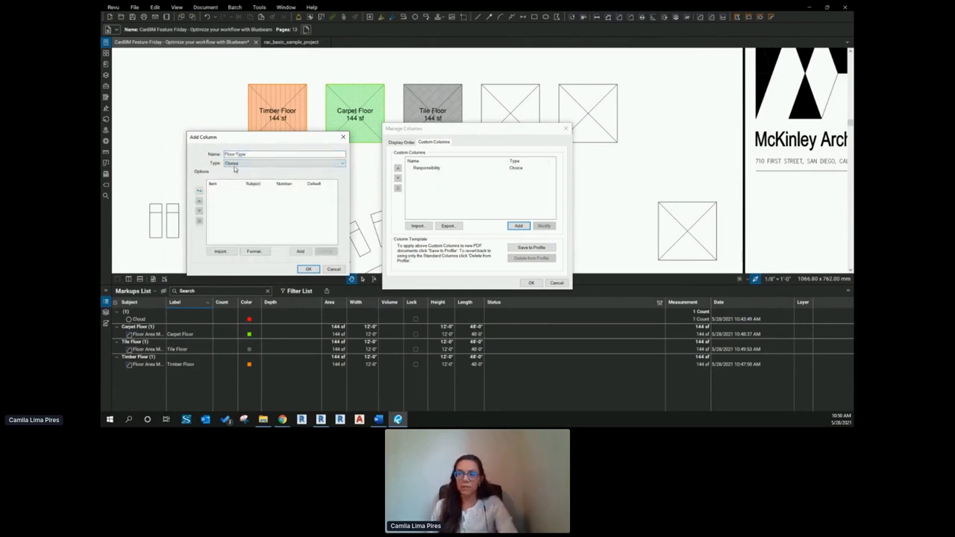
# Step: Add a Timber choice item to the Floor Type column with an assigned numeric value of 50
pyautogui.click(301, 252)
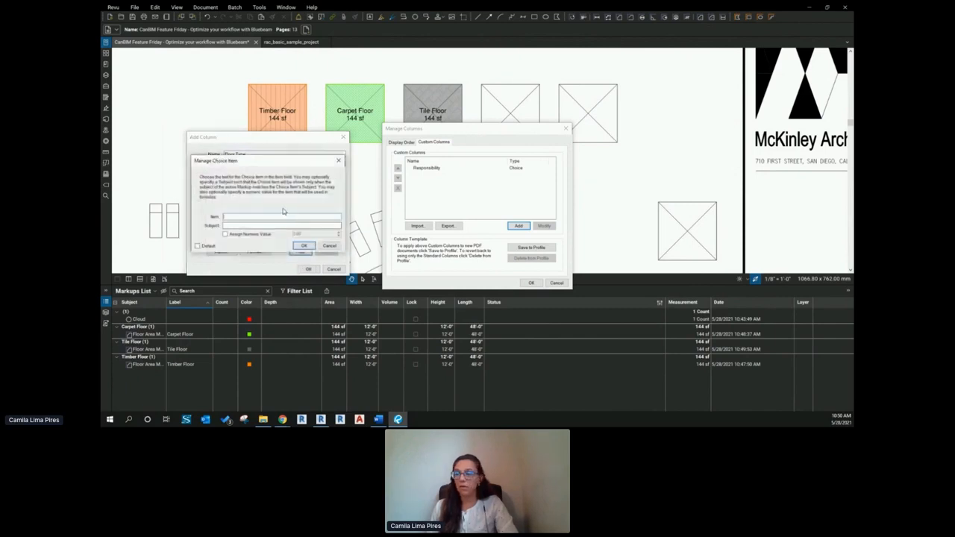
pyautogui.write('Timber')
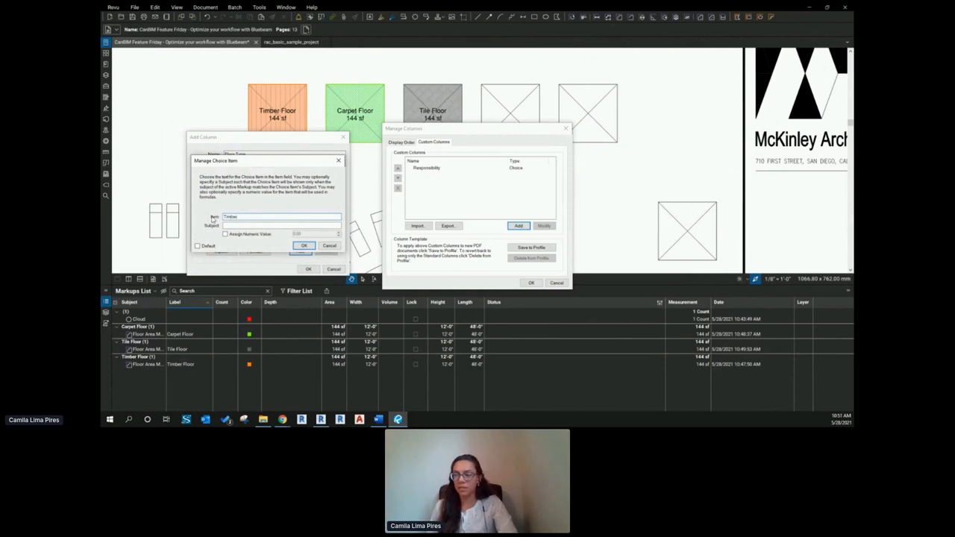
pyautogui.click(224, 234)
pyautogui.moveTo(301, 234); pyautogui.dragTo(283, 234)
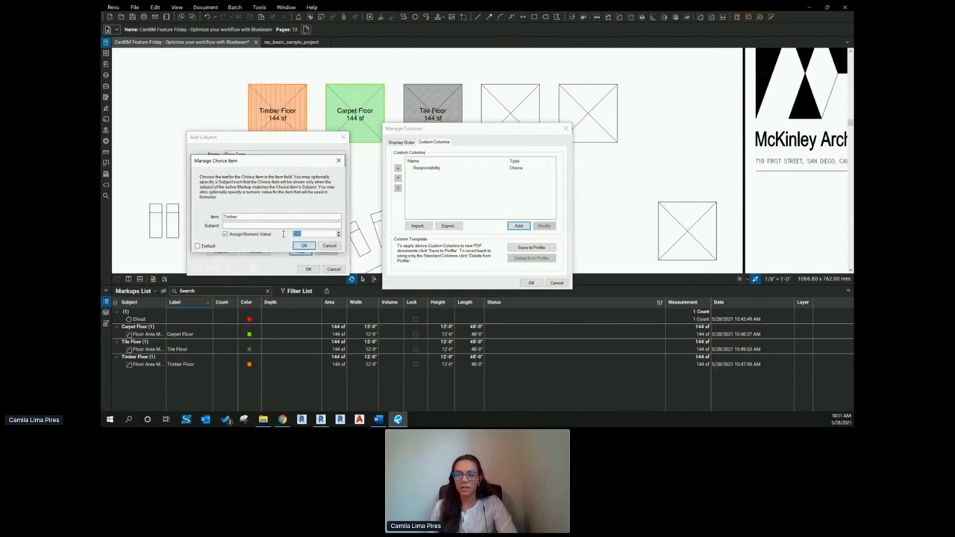
pyautogui.write('10')
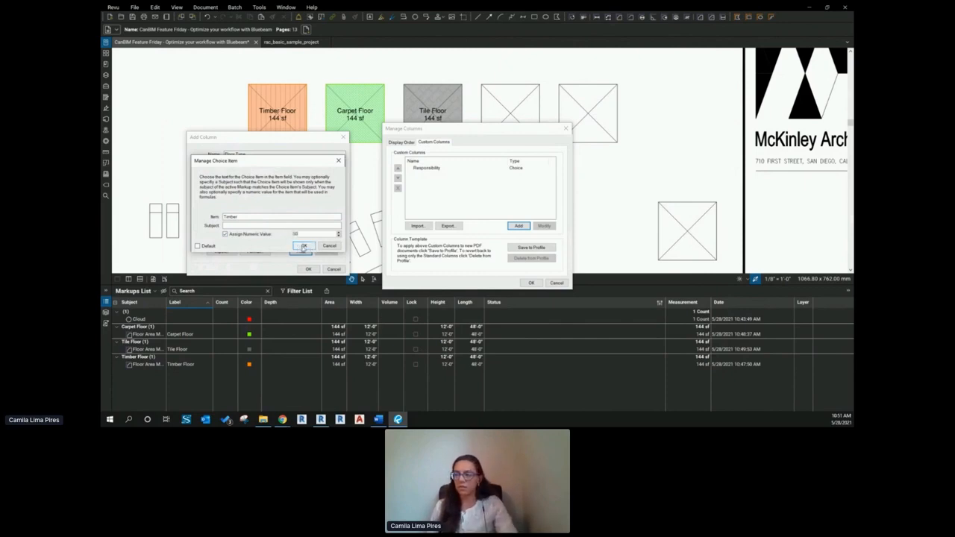
pyautogui.click(304, 246)
# Step: Add a Tile choice item to the Floor Type column with an assigned numeric value of 40
pyautogui.click(300, 251)
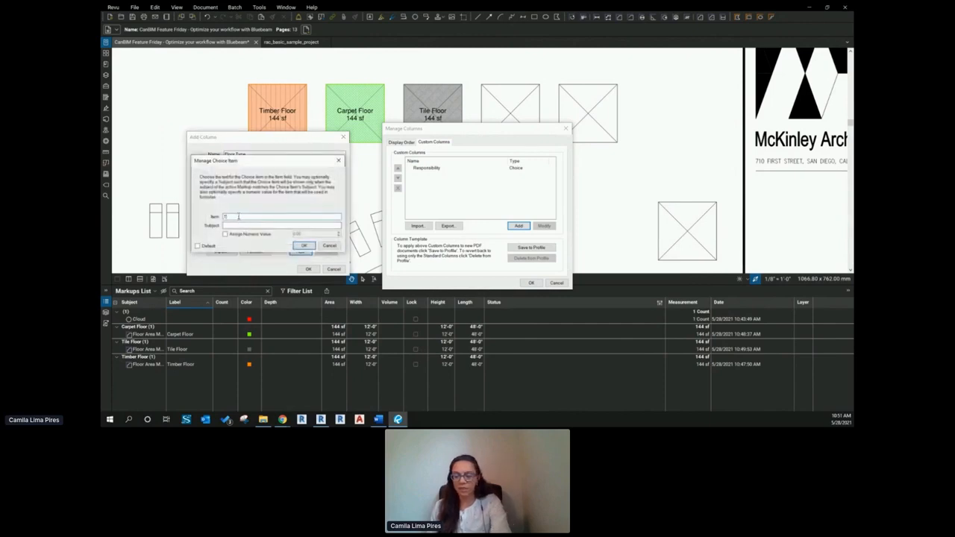
pyautogui.click(225, 234)
pyautogui.write('40')
pyautogui.click(304, 245)
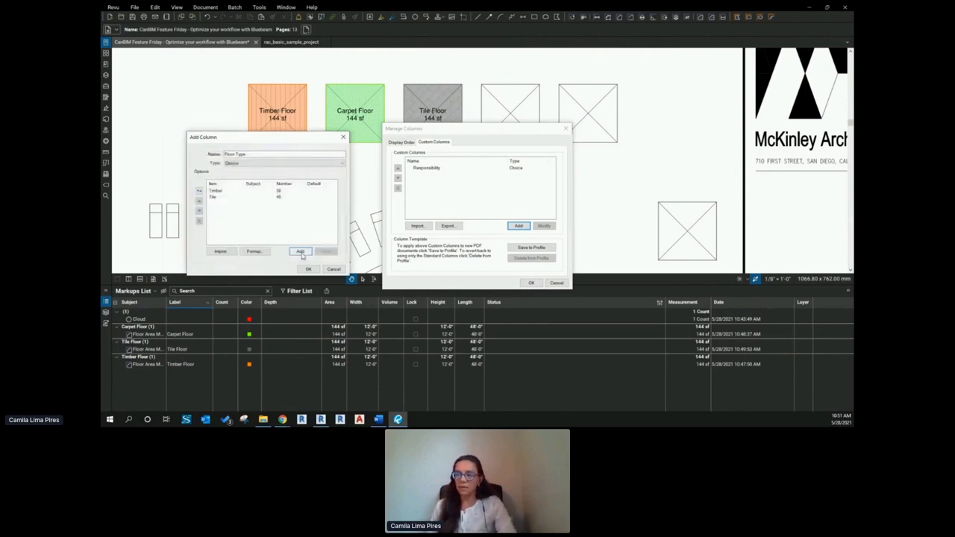
# Step: Add a Carpet choice item to the Floor Type column with an assigned numeric value of 30
pyautogui.click(301, 253)
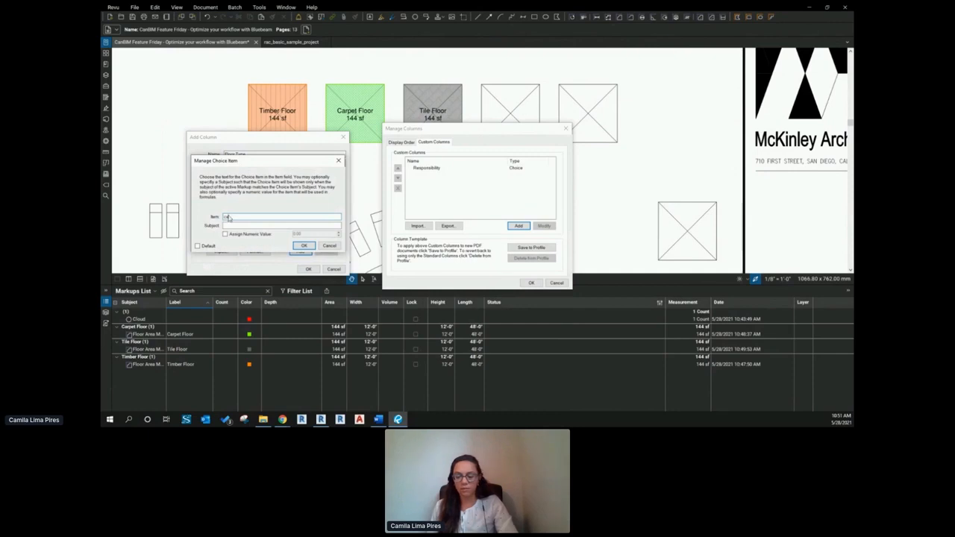
pyautogui.write('carpet')
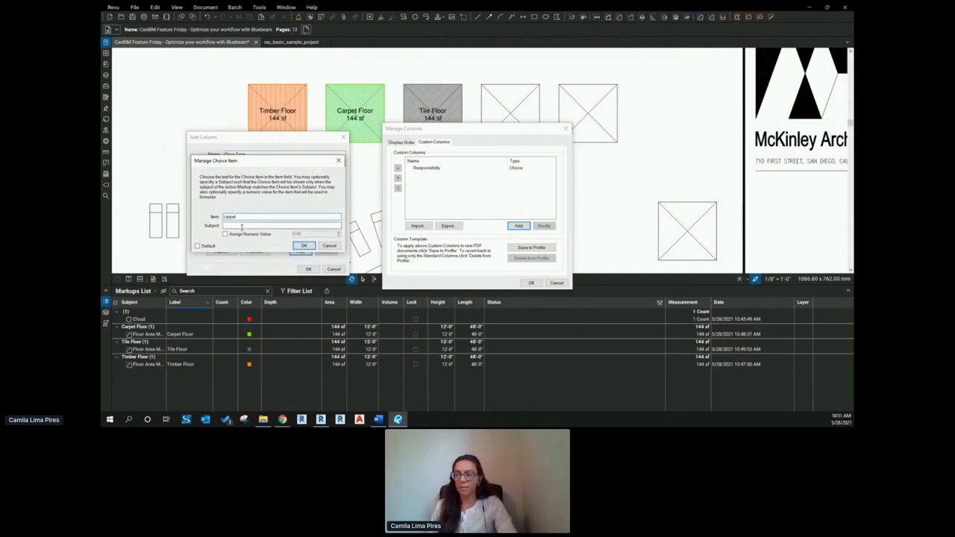
pyautogui.write('C')
pyautogui.click(225, 234)
pyautogui.doubleClick(303, 234)
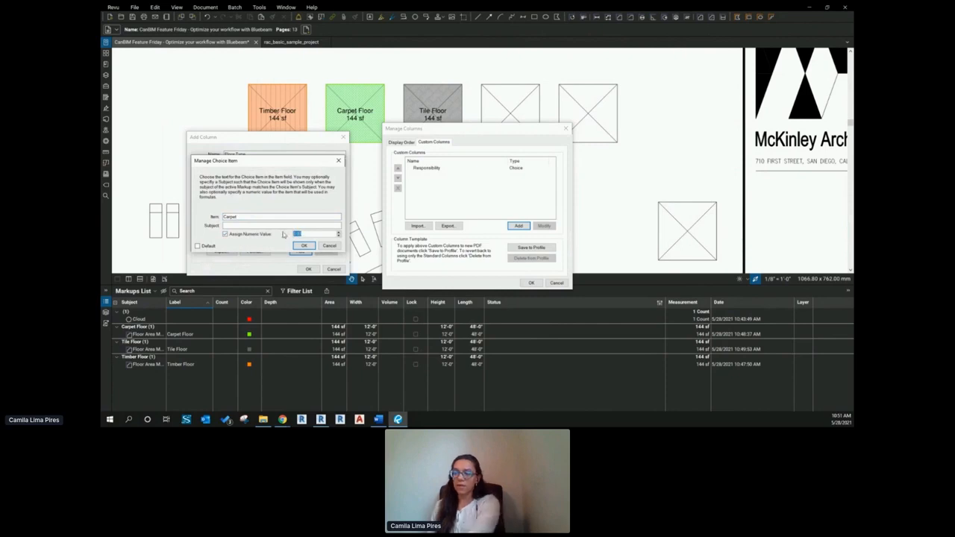
pyautogui.write('3')
pyautogui.click(304, 245)
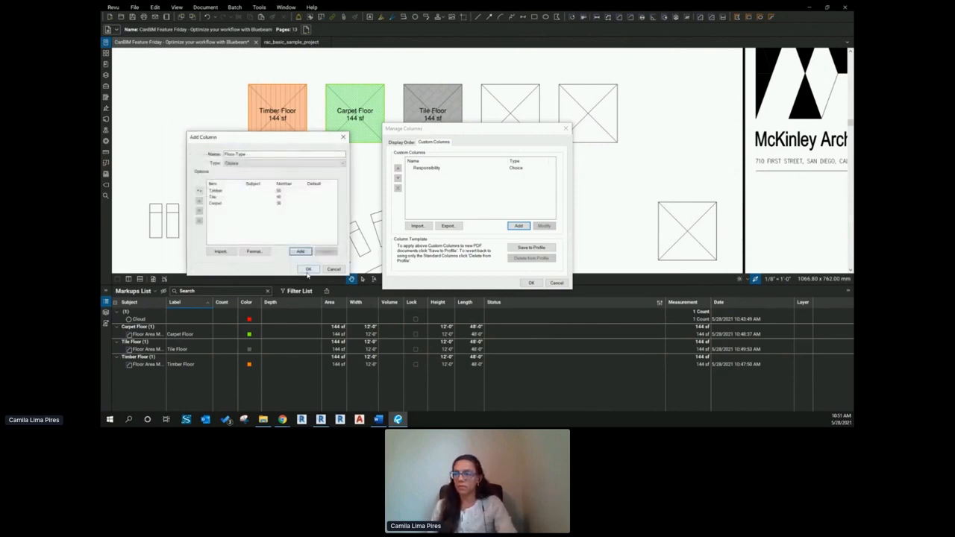
# Step: Save the Floor Type column and reorder the Markups List so Floor Type follows Color and Depth follows Date
pyautogui.click(308, 270)
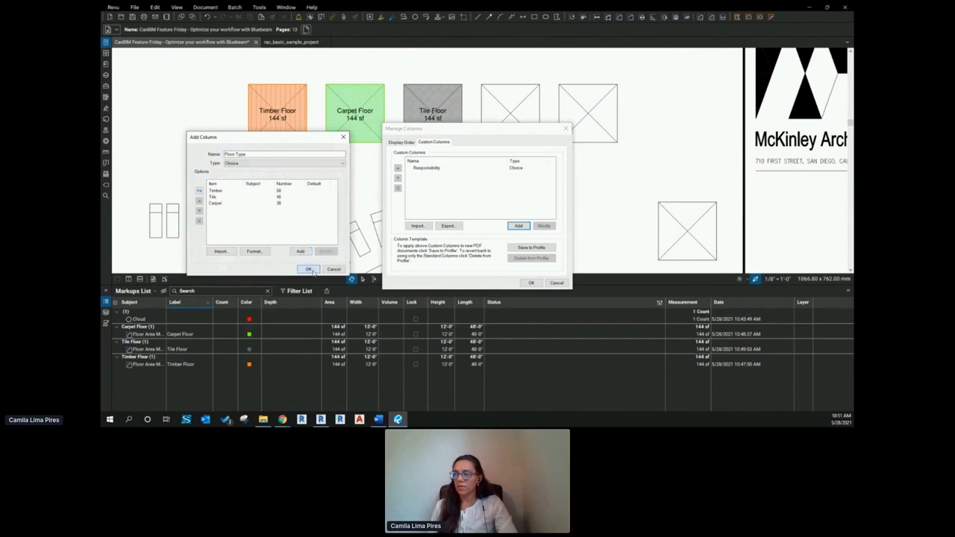
pyautogui.click(530, 283)
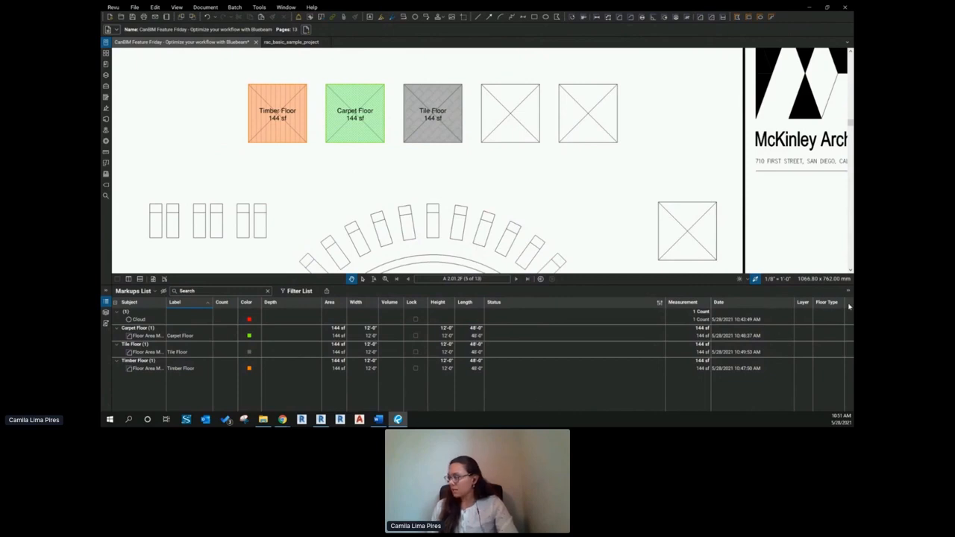
pyautogui.moveTo(409, 303); pyautogui.dragTo(790, 306)
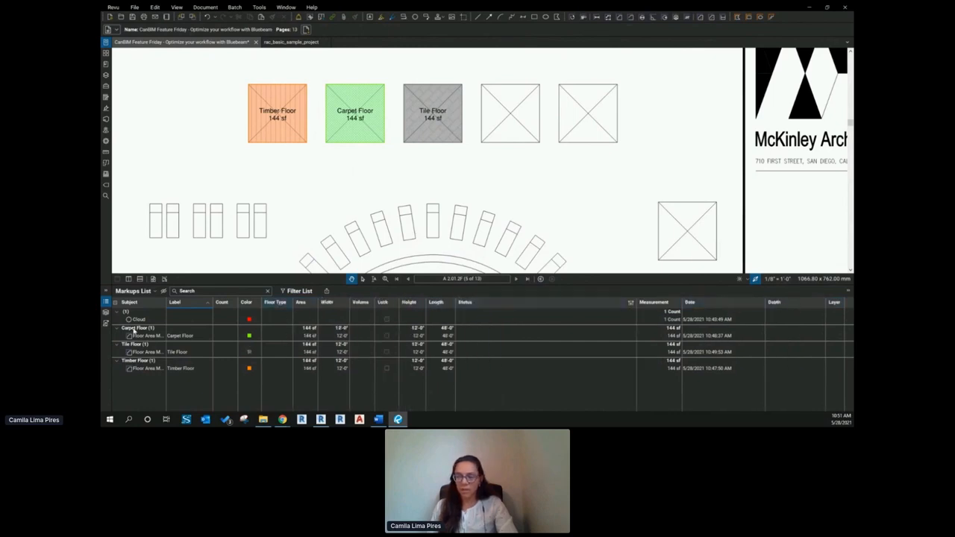
# Step: Set the Floor Type to Carpet, Tile and Timber for the Carpet Floor, Tile Floor and Timber Floor markups respectively
pyautogui.click(279, 340)
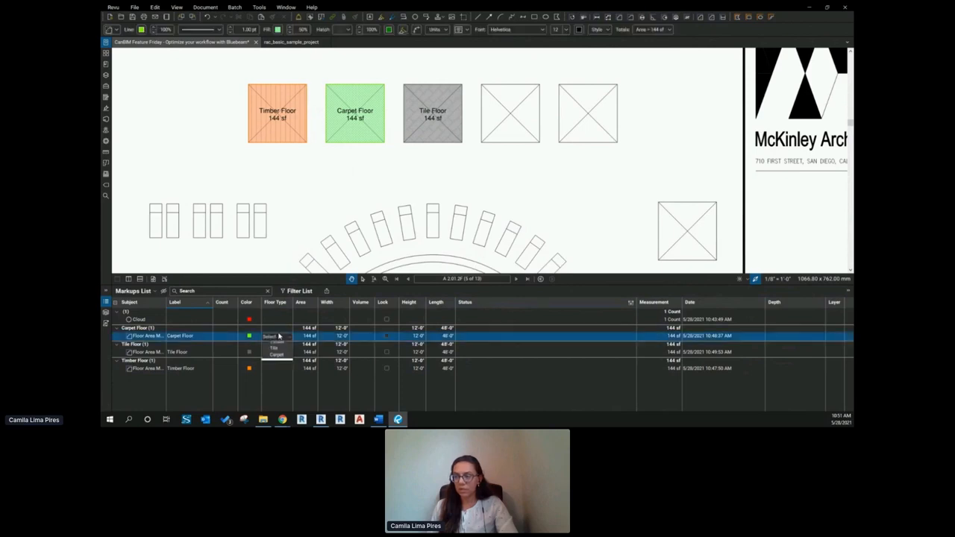
pyautogui.click(278, 338)
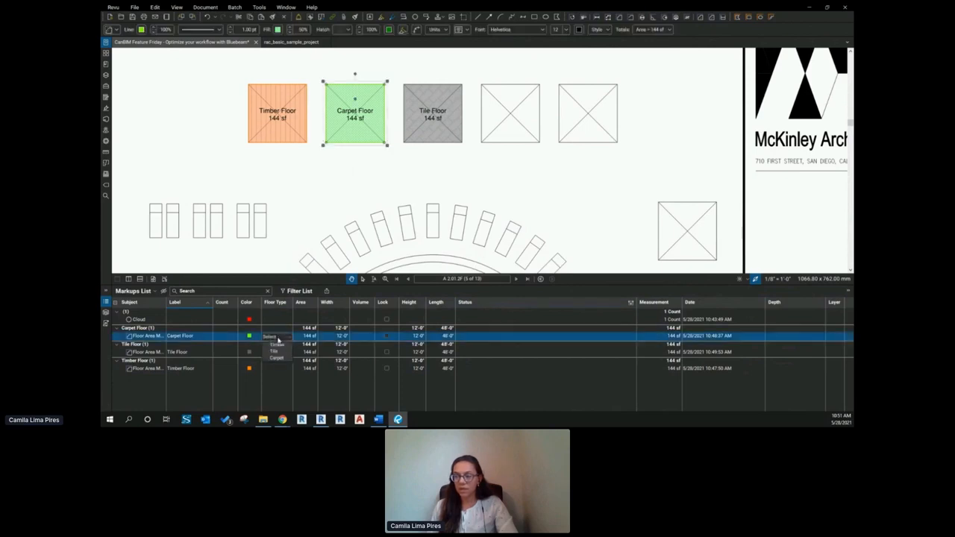
pyautogui.click(279, 359)
pyautogui.click(279, 352)
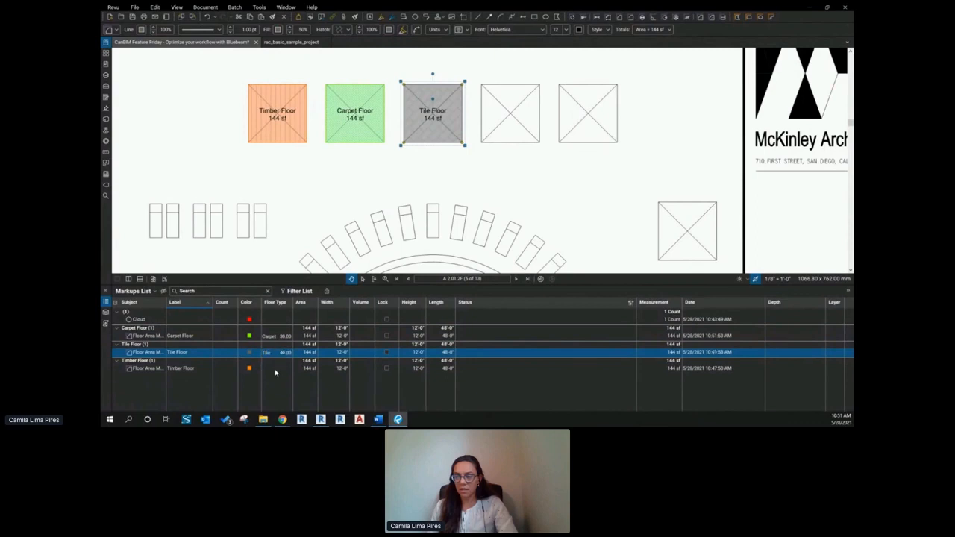
pyautogui.click(275, 370)
pyautogui.click(273, 369)
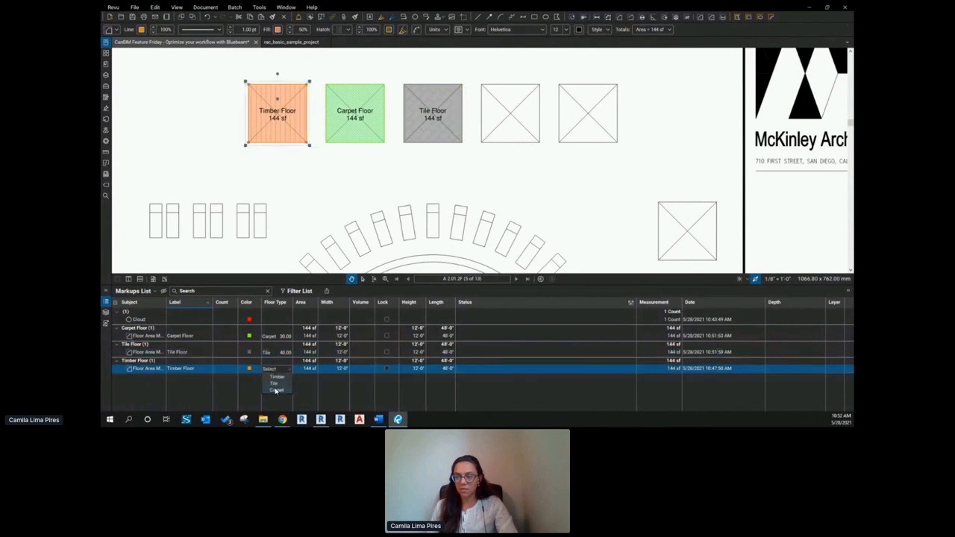
pyautogui.click(275, 377)
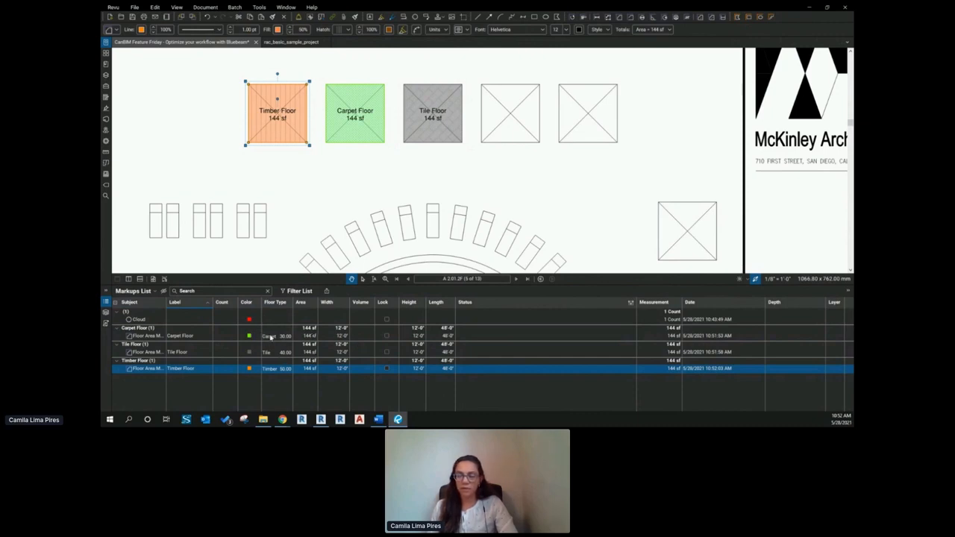
# Step: Start another custom column for the Markups List named Overall Floor Cost, with Formula as its type
pyautogui.click(144, 294)
pyautogui.moveTo(134, 302)
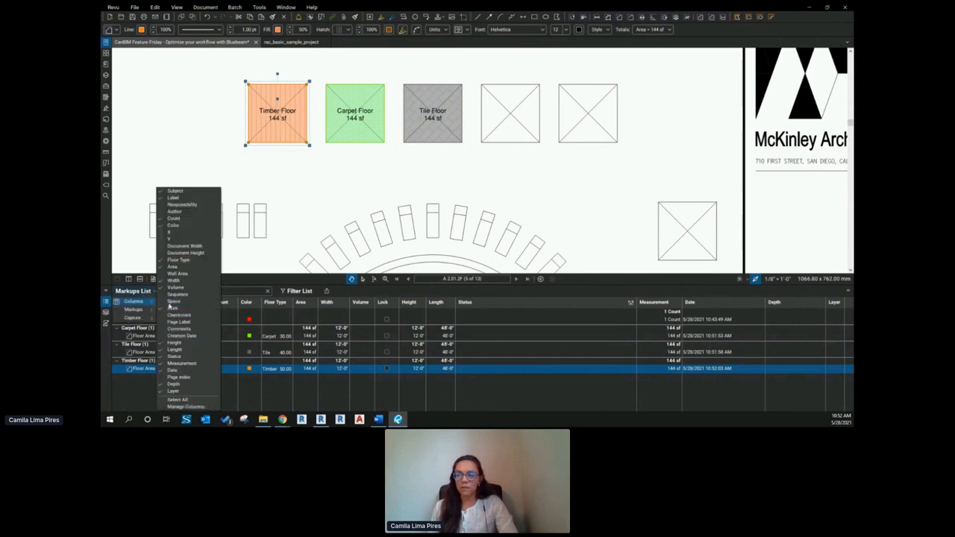
pyautogui.click(187, 406)
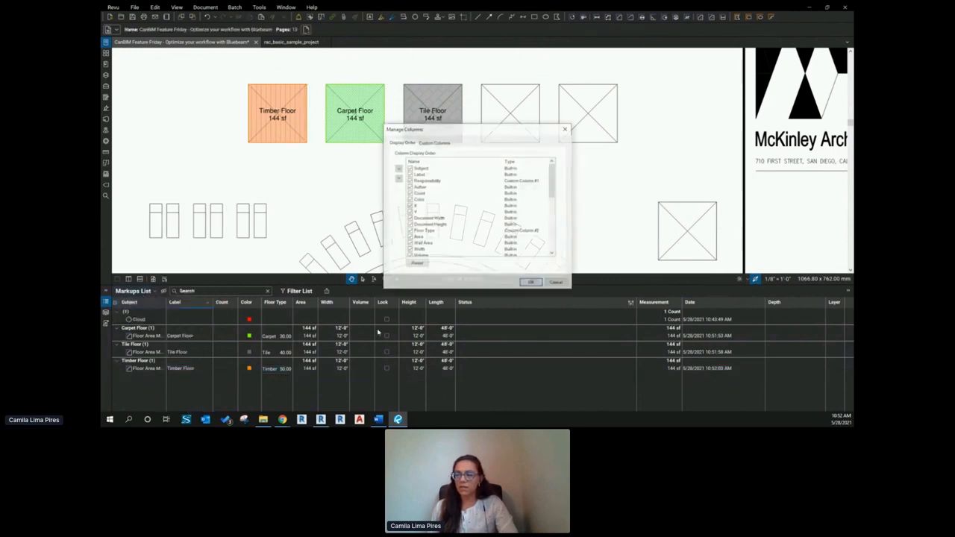
pyautogui.click(435, 145)
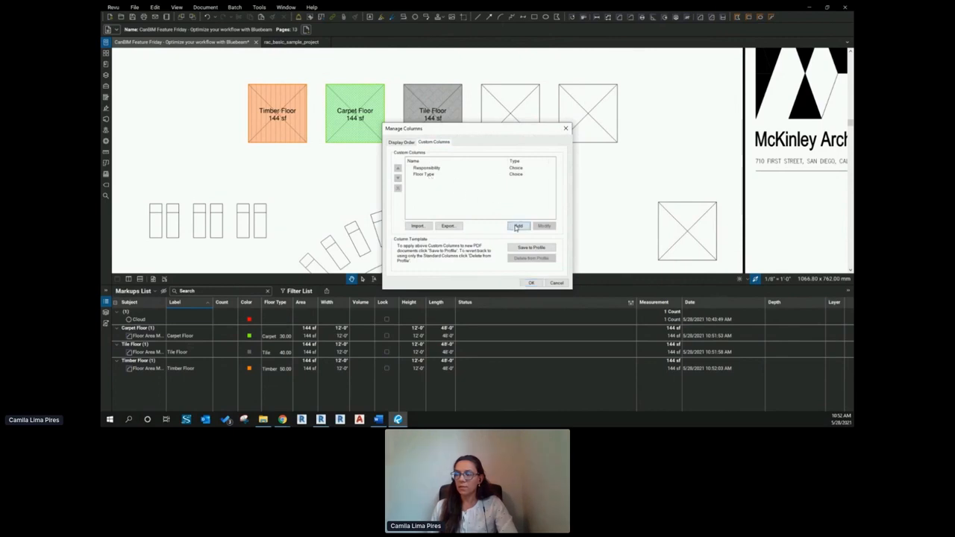
pyautogui.click(518, 226)
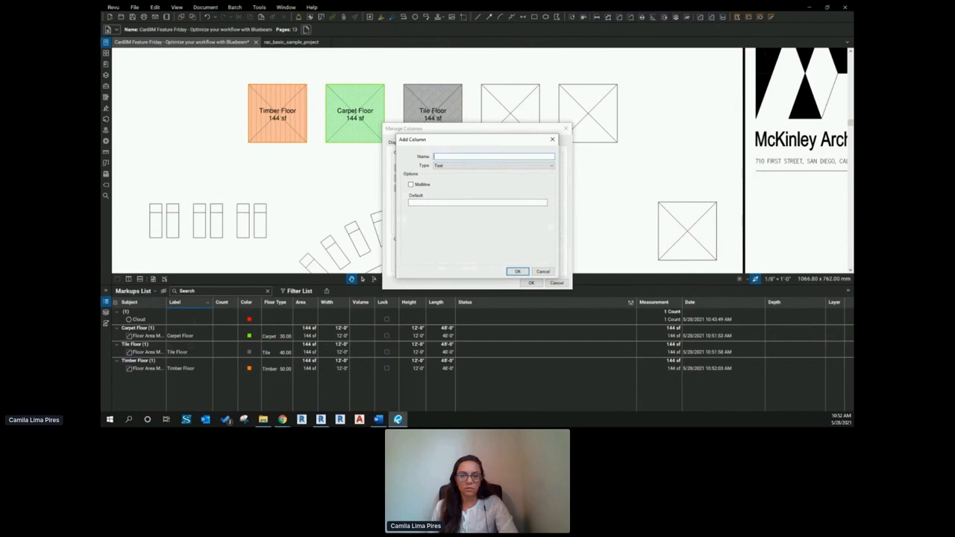
pyautogui.write('Comm')
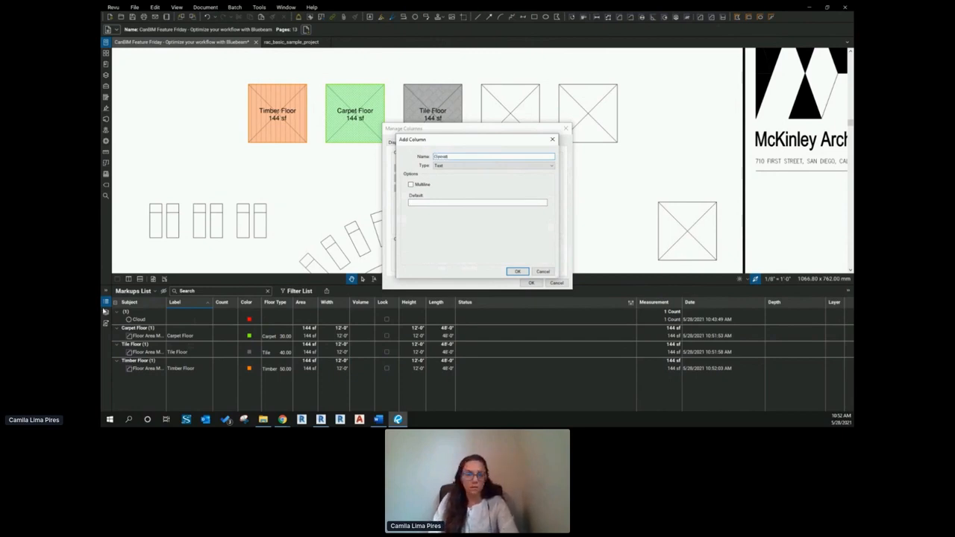
pyautogui.write('oor Cost')
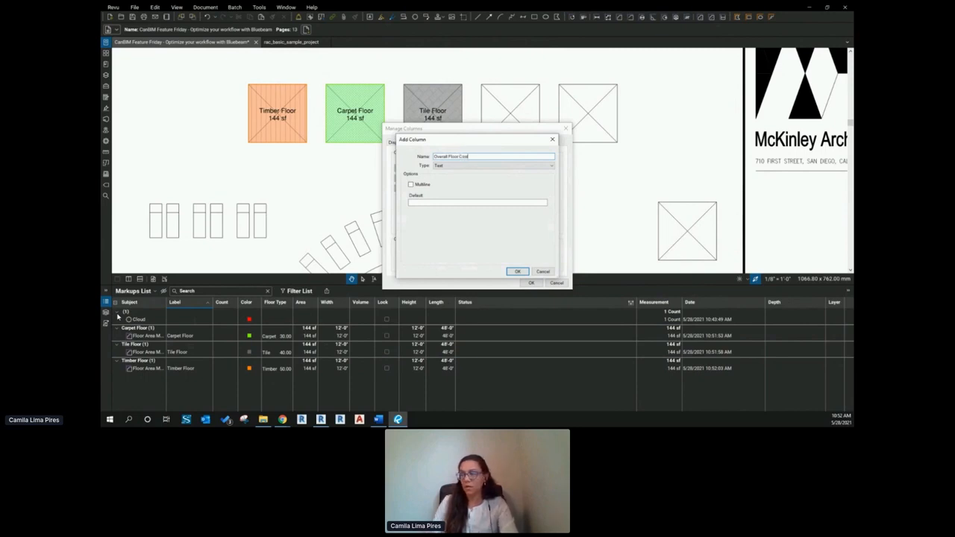
pyautogui.click(446, 166)
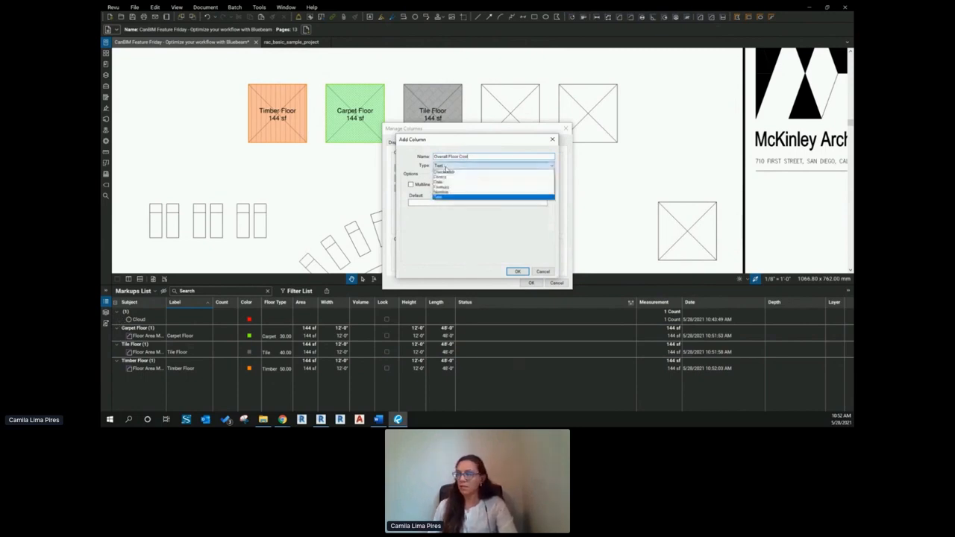
pyautogui.click(442, 187)
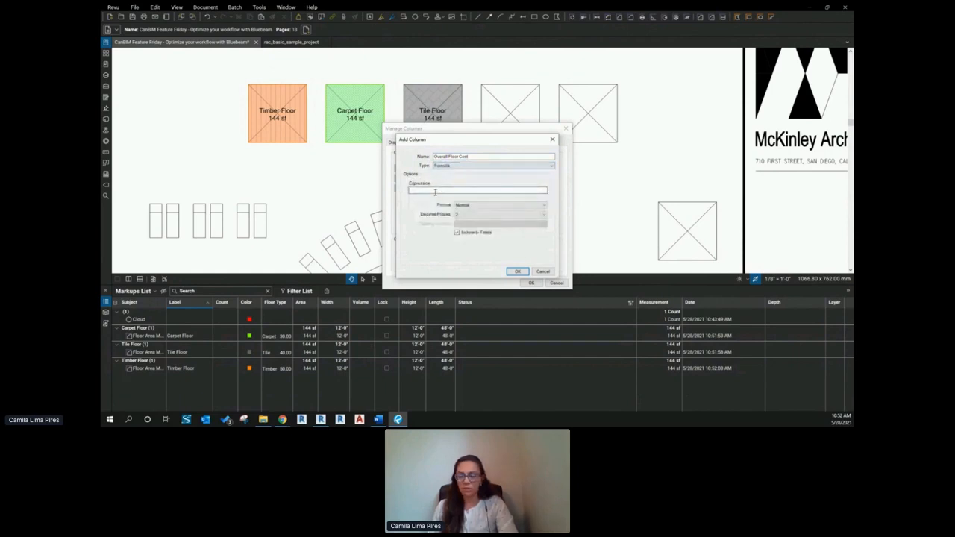
# Step: Enter the expression Area*[Floor Type] for the Overall Floor Cost column, using the Area and Floor Type variables
pyautogui.write('Are')
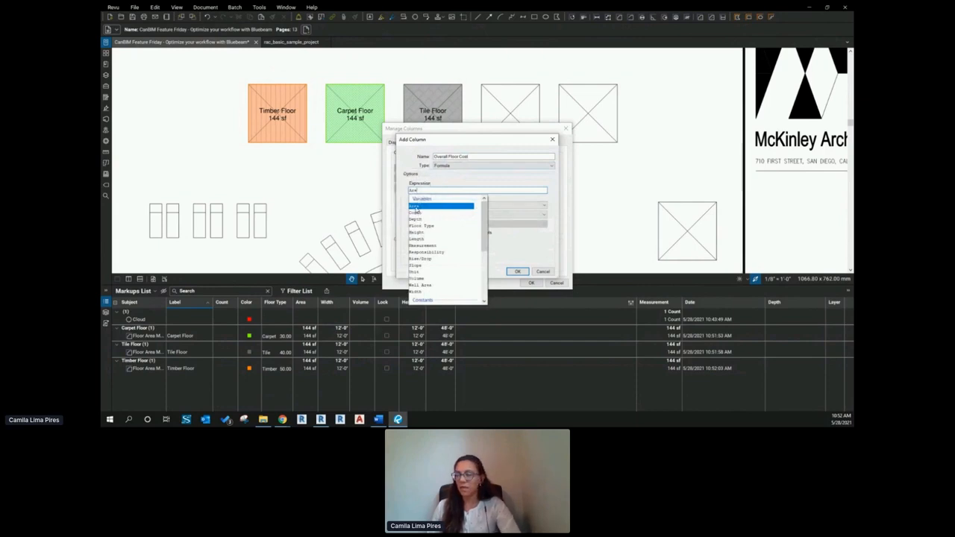
pyautogui.click(416, 207)
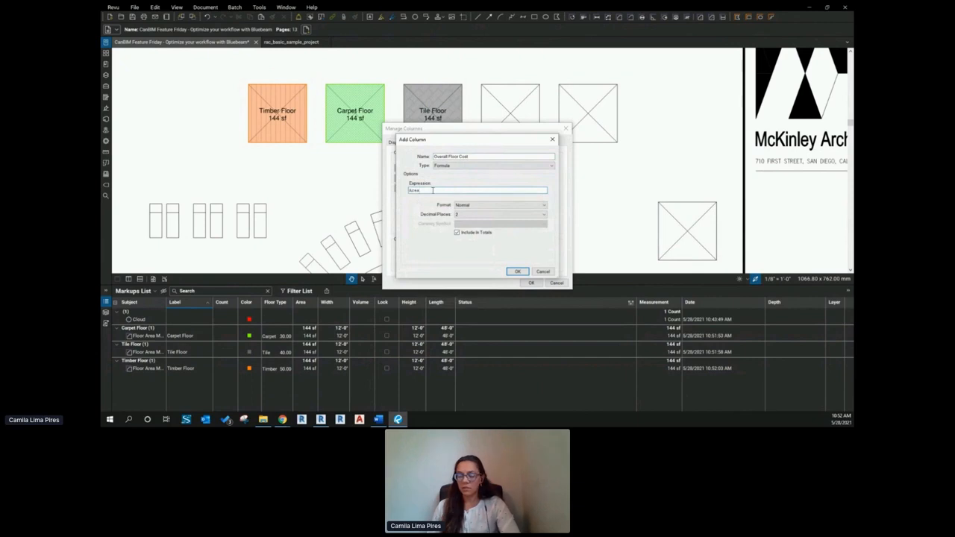
pyautogui.write('*')
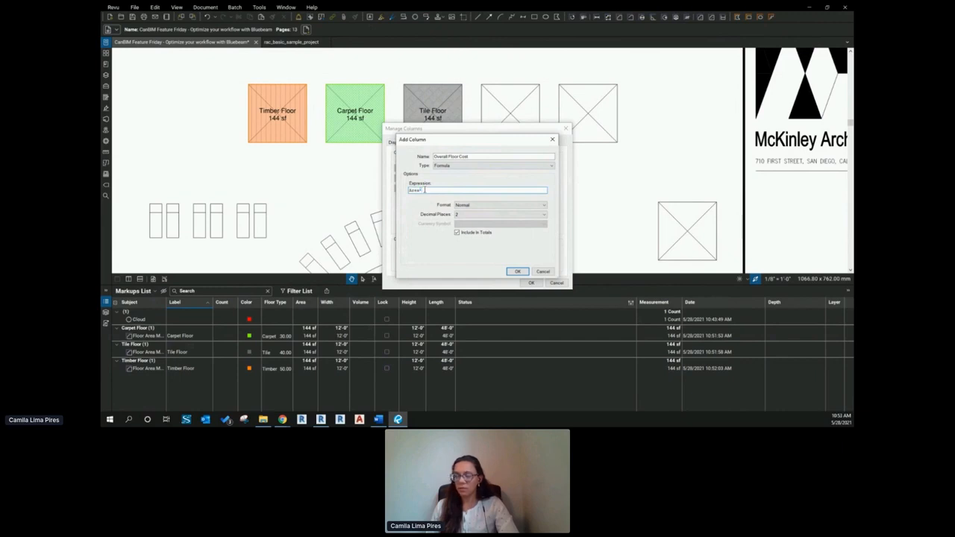
pyautogui.write('[')
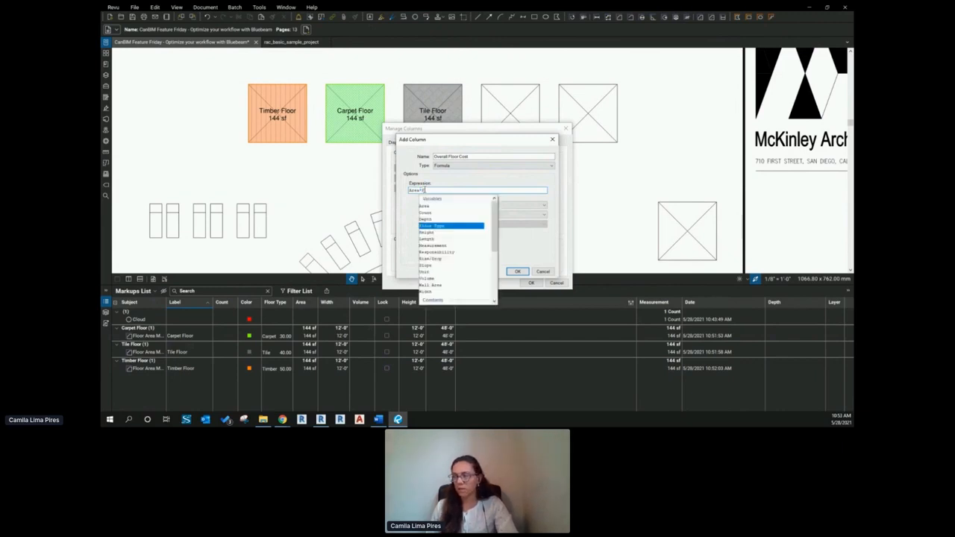
pyautogui.click(426, 226)
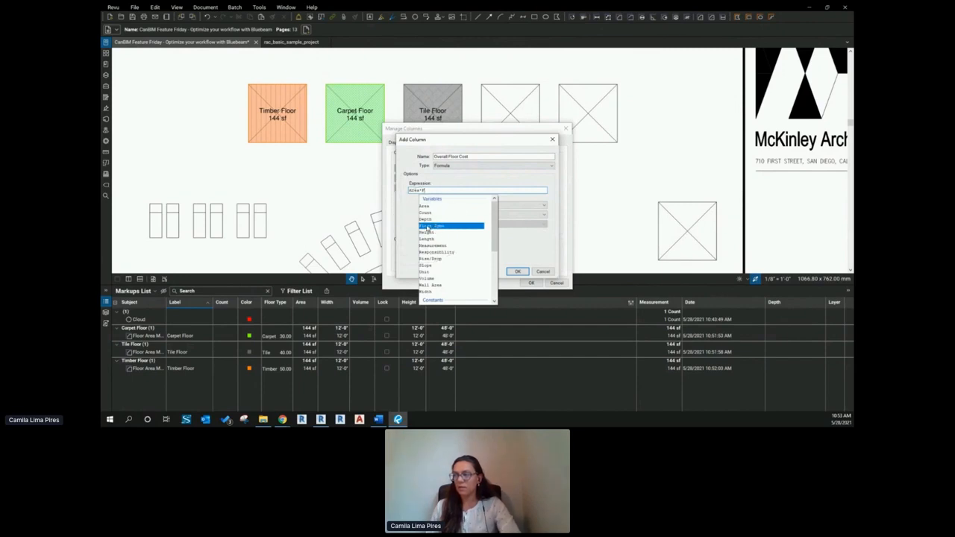
pyautogui.doubleClick(427, 226)
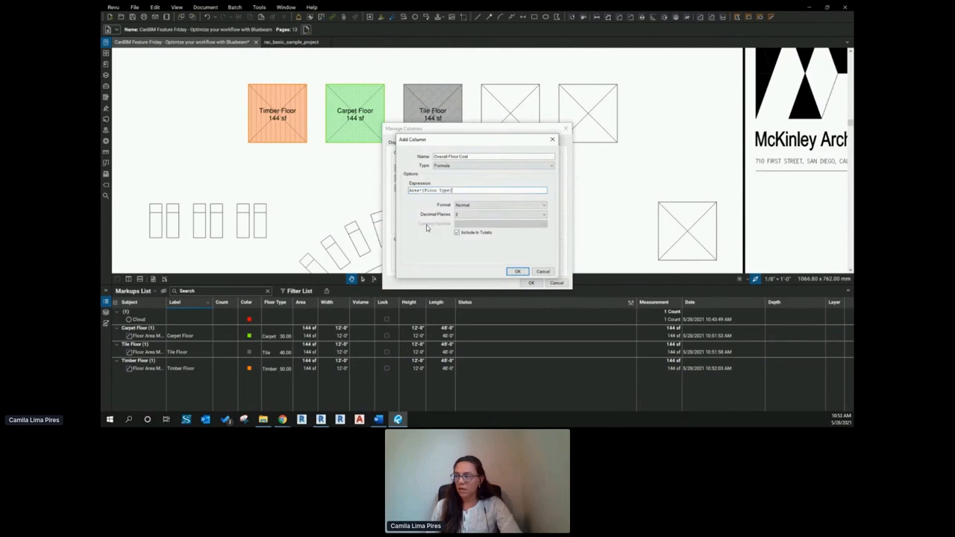
# Step: Save the Overall Floor Cost column with Currency format and move it directly after Area in the Markups List
pyautogui.click(464, 205)
pyautogui.click(463, 217)
pyautogui.click(463, 205)
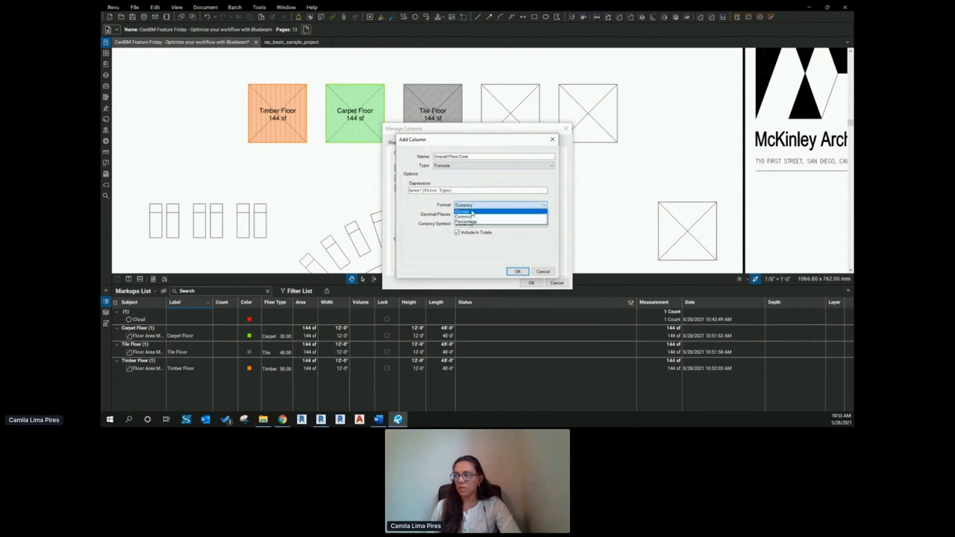
pyautogui.click(464, 217)
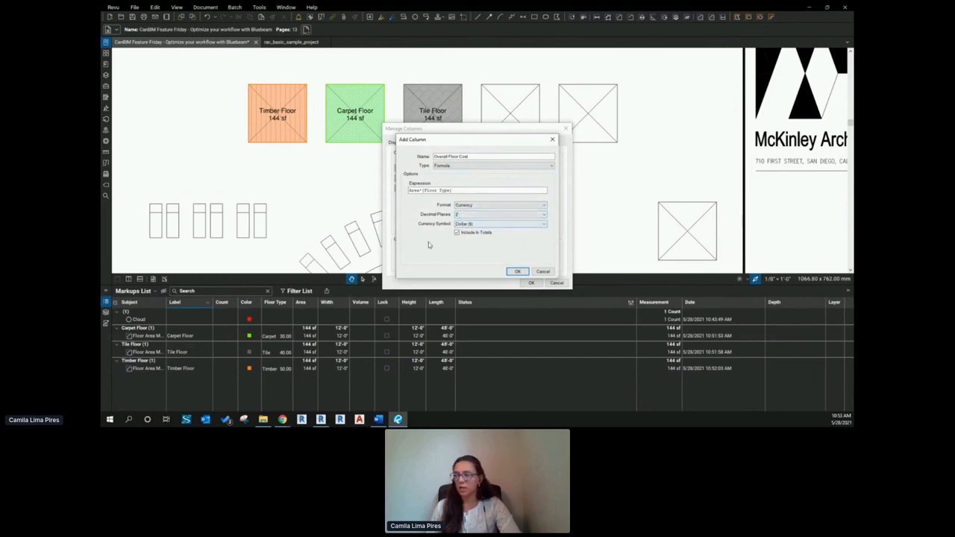
pyautogui.click(517, 272)
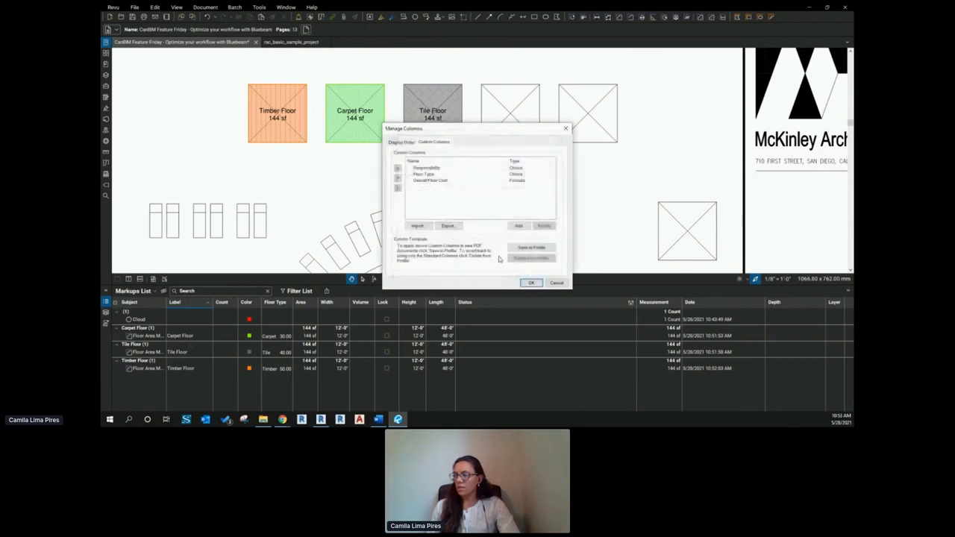
pyautogui.click(530, 282)
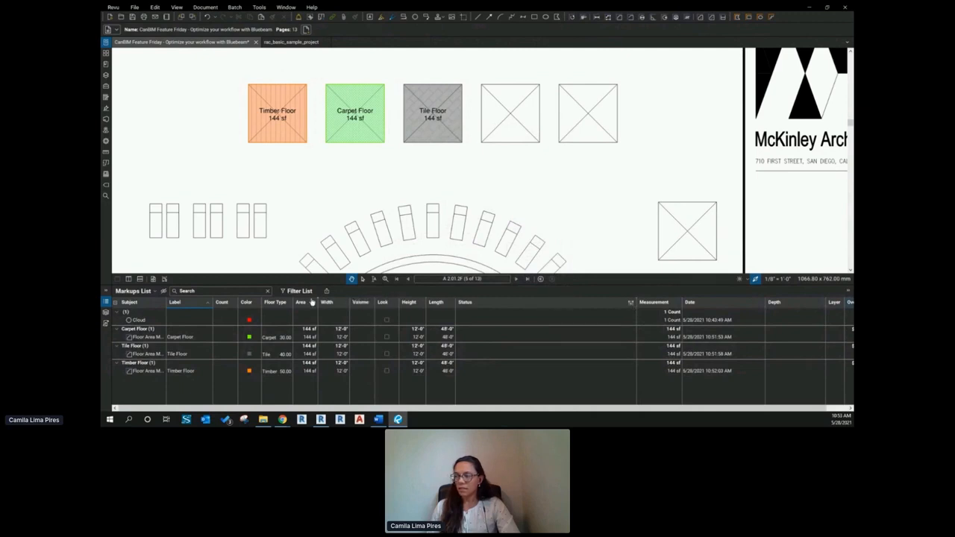
pyautogui.moveTo(312, 302); pyautogui.dragTo(313, 302)
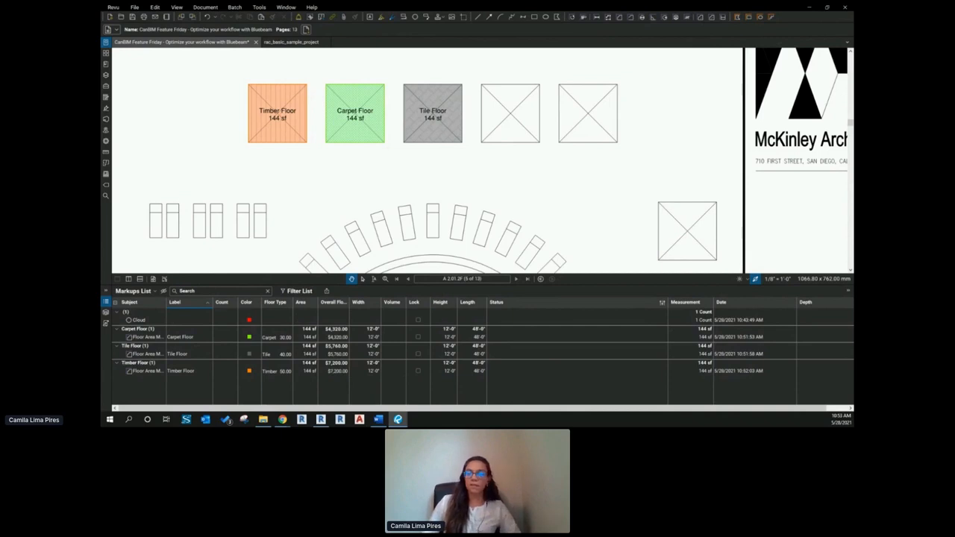
# Step: Stretch the Timber Floor area's upper-right corner outward to about 176 sf and return it to the square's corner
pyautogui.click(297, 98)
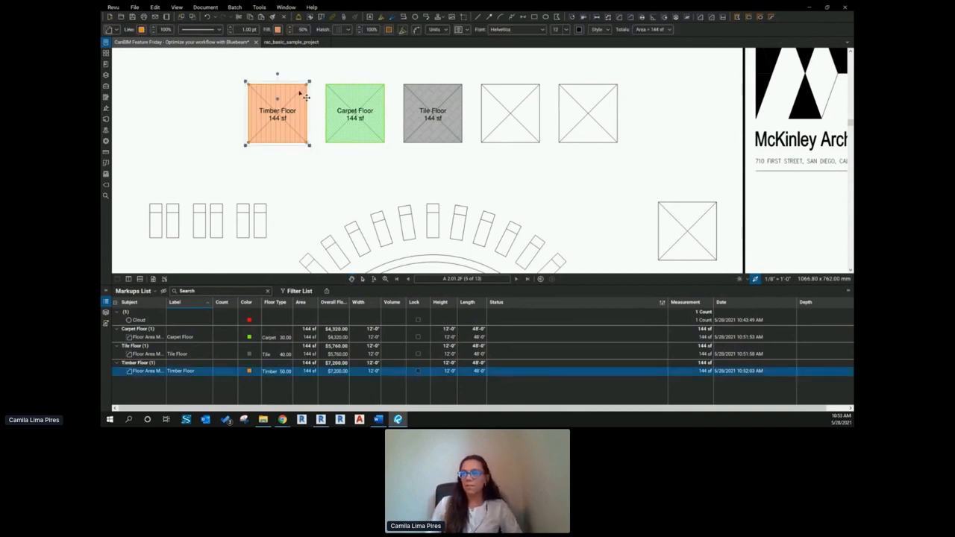
pyautogui.moveTo(309, 81); pyautogui.dragTo(318, 66)
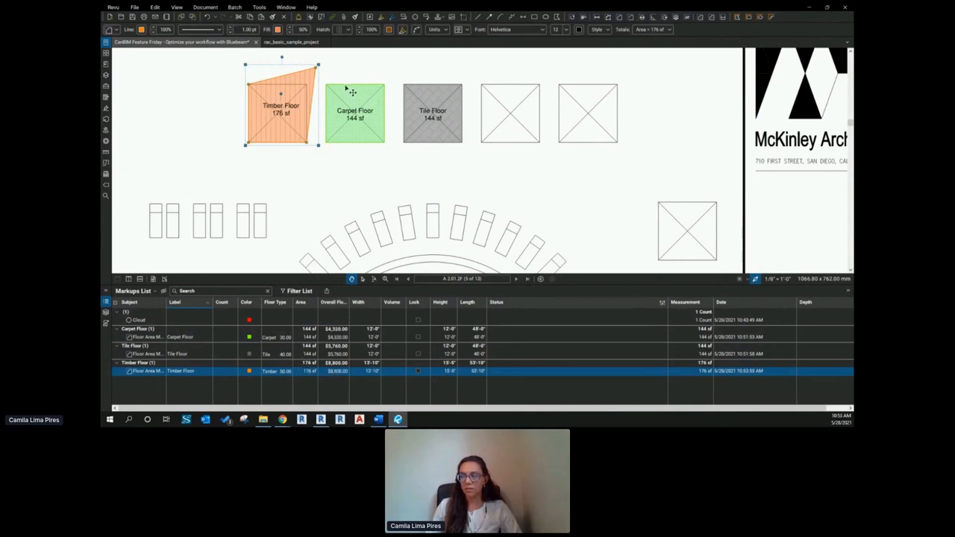
pyautogui.moveTo(318, 66); pyautogui.dragTo(309, 81)
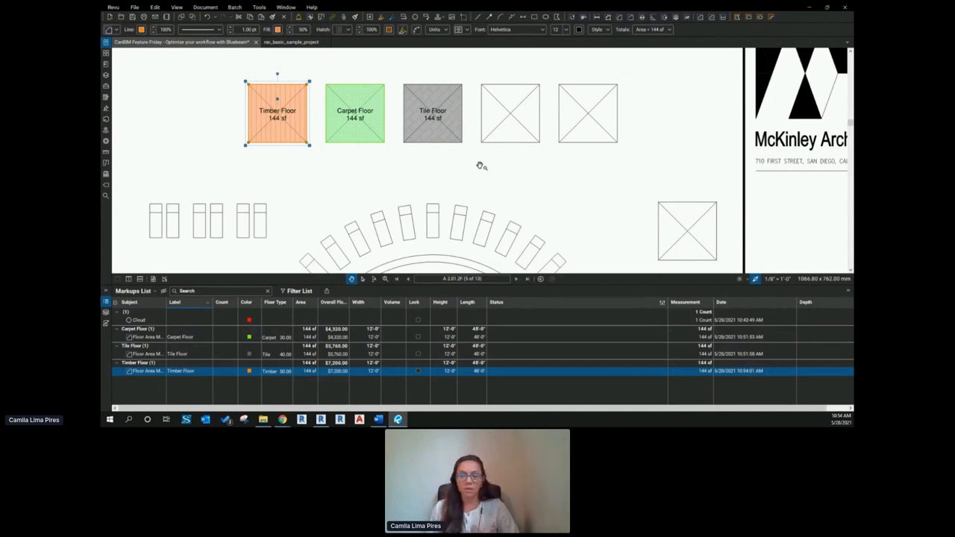
# Step: Start a Polylength measurement with Electrical Measurement as its subject and Electrical as its label
pyautogui.scroll(-3, 480, 179)
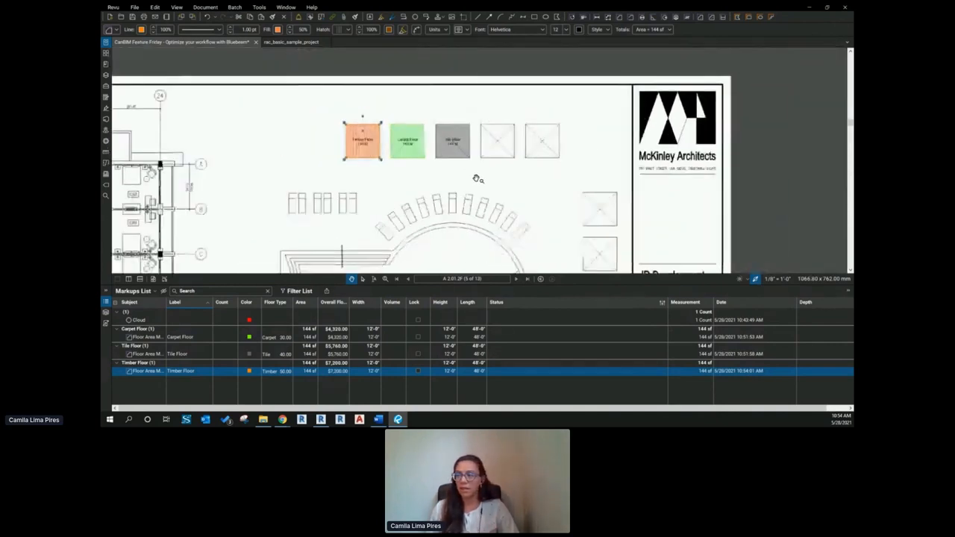
pyautogui.moveTo(396, 239); pyautogui.dragTo(458, 177)
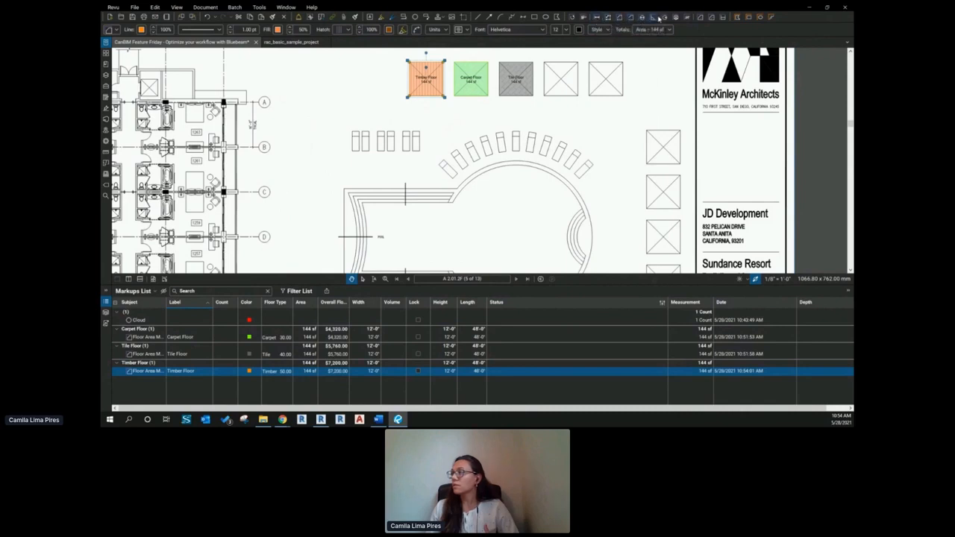
pyautogui.click(257, 7)
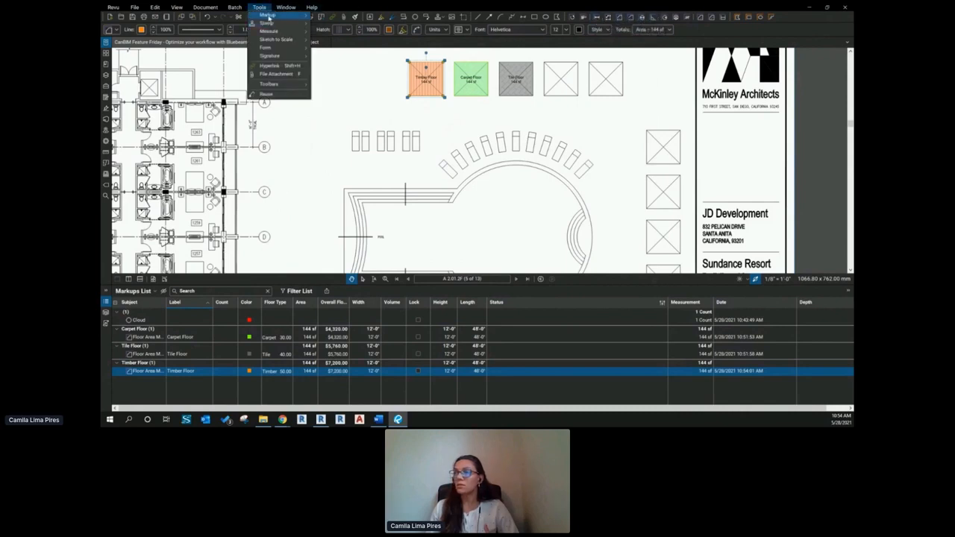
pyautogui.moveTo(270, 31)
pyautogui.click(342, 50)
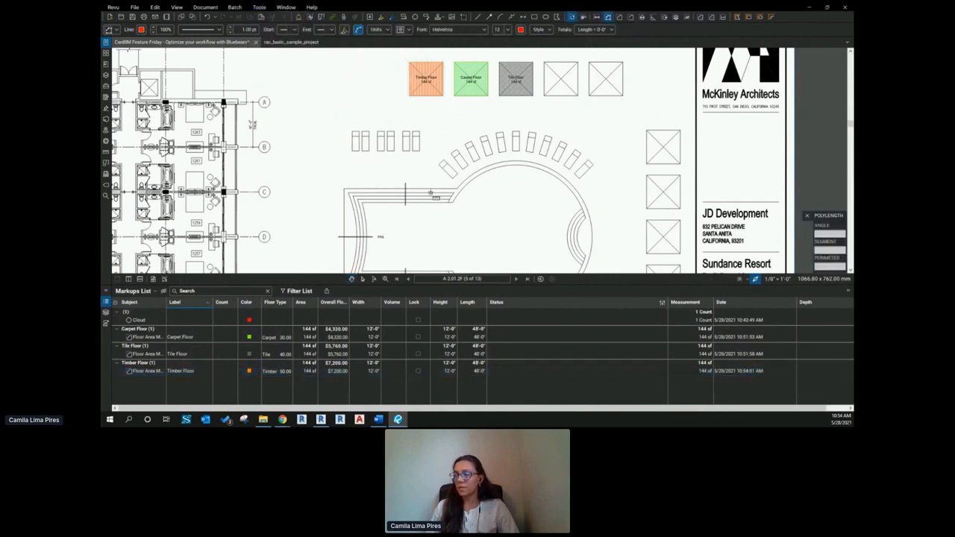
pyautogui.moveTo(333, 187); pyautogui.dragTo(483, 168)
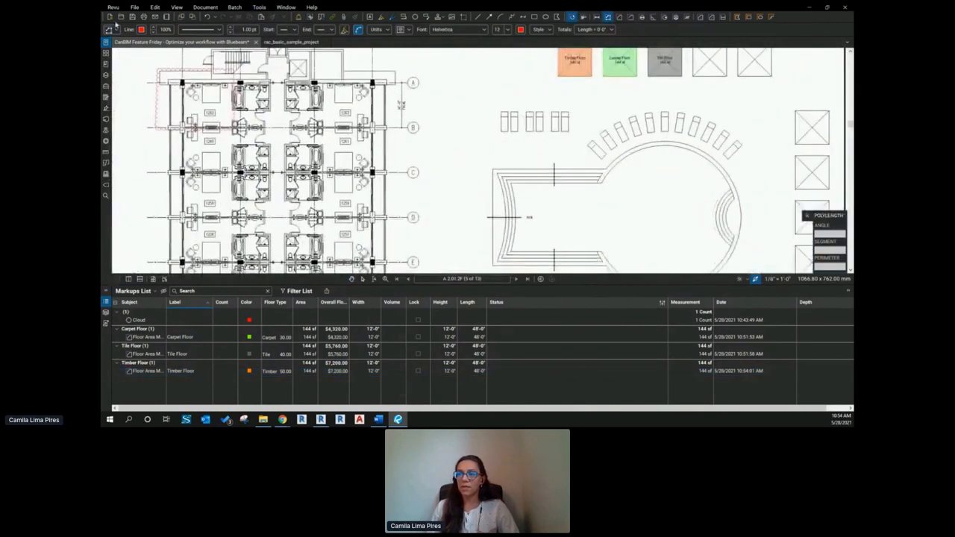
pyautogui.click(117, 31)
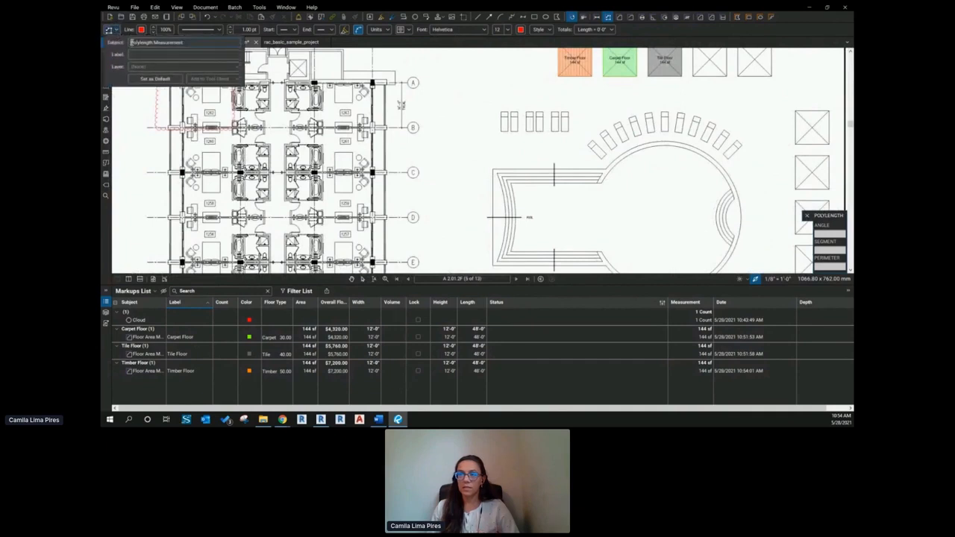
pyautogui.moveTo(155, 43); pyautogui.dragTo(125, 47)
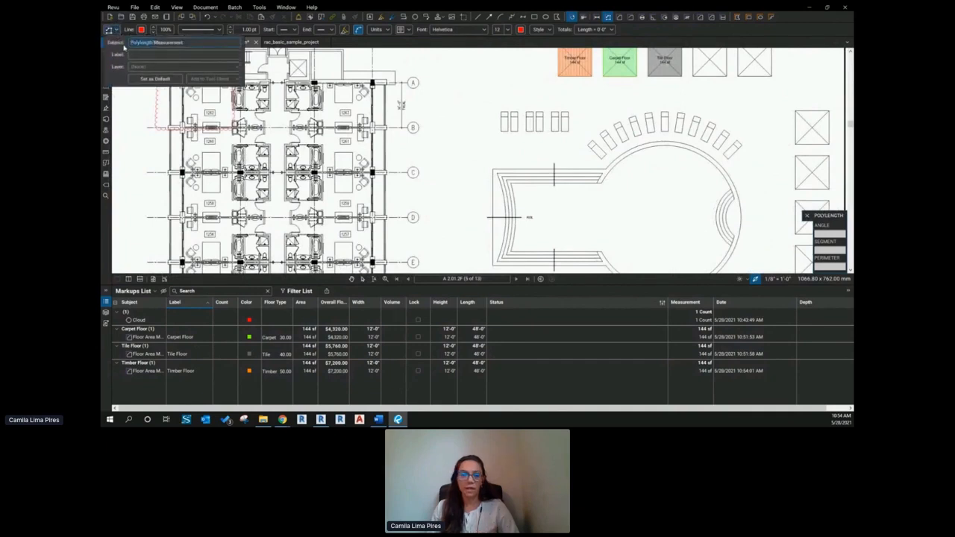
pyautogui.press('BackSpace')
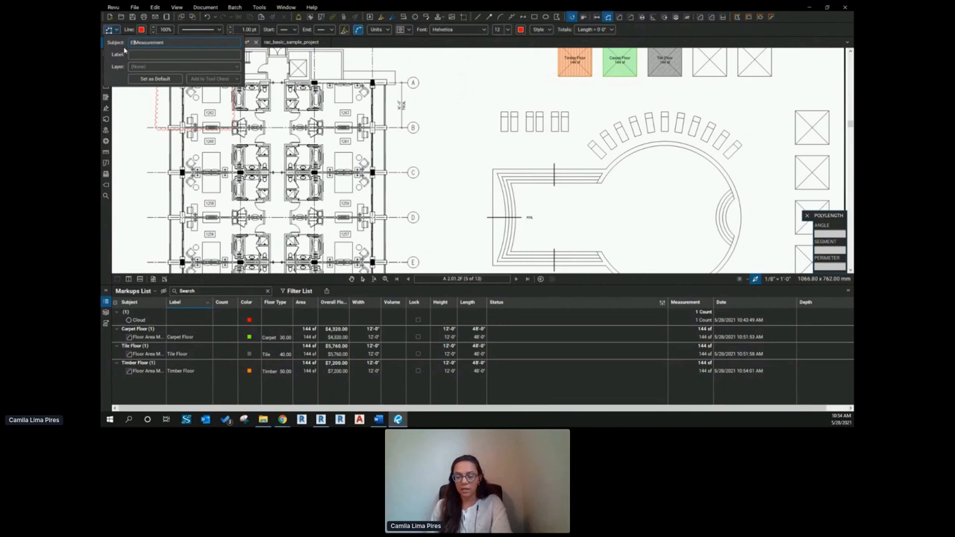
pyautogui.write('Electri')
pyautogui.write('cal')
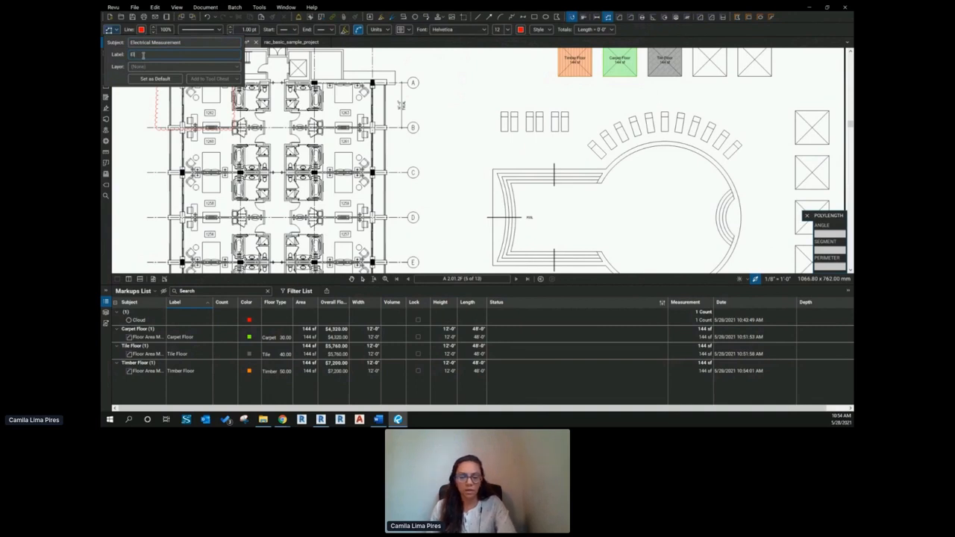
pyautogui.write('rical')
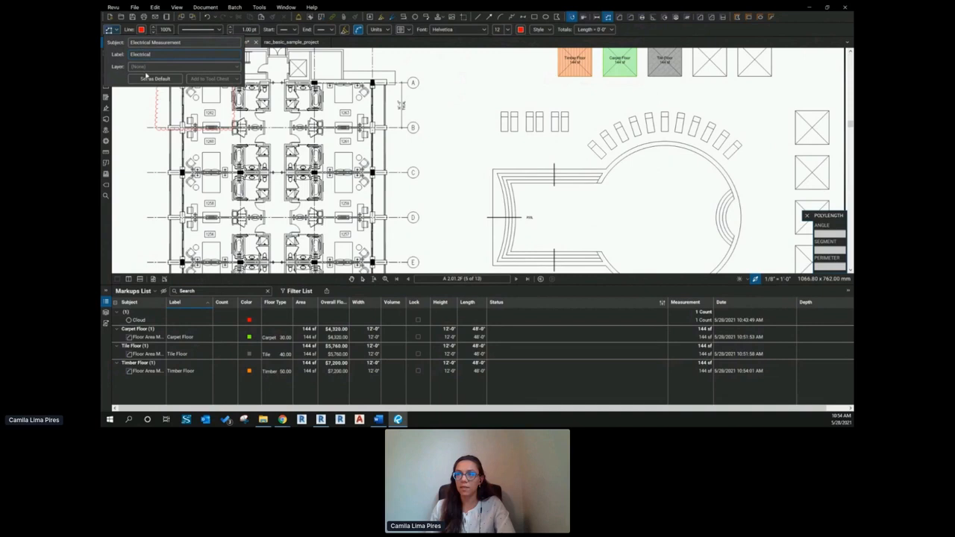
# Step: Raise the Polylength measurement's line width to 3.50 pt
pyautogui.click(143, 32)
pyautogui.click(143, 32)
pyautogui.click(244, 30)
pyautogui.click(231, 29)
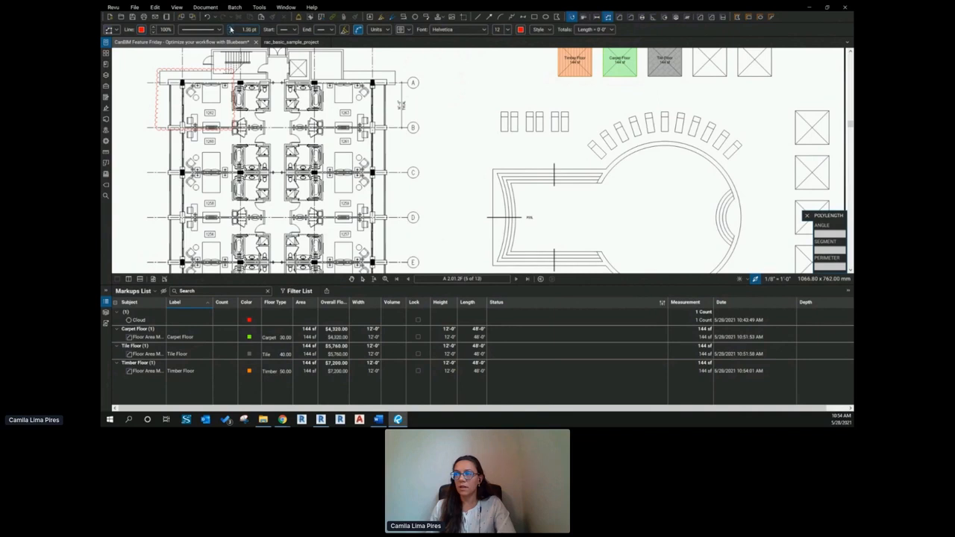
pyautogui.click(231, 29)
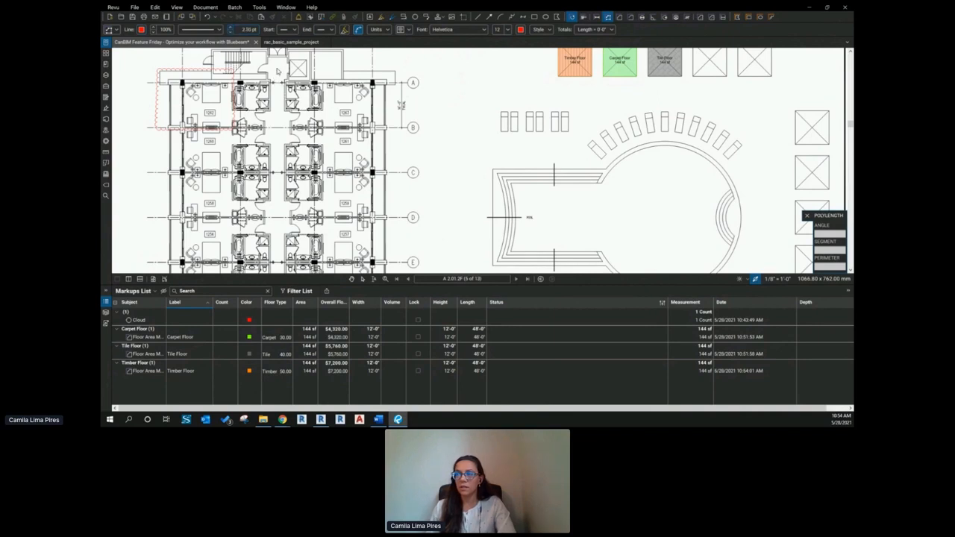
pyautogui.click(277, 71)
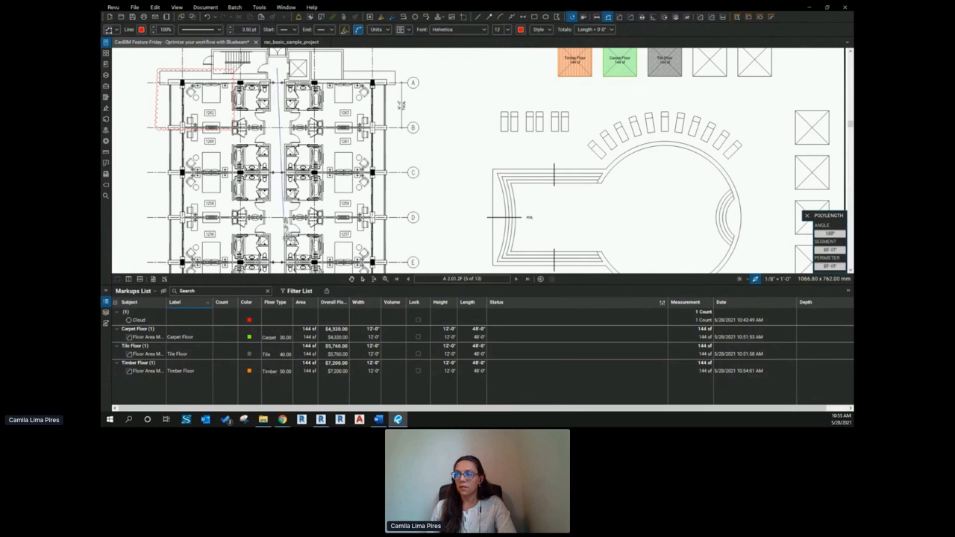
pyautogui.scroll(-4, 285, 237)
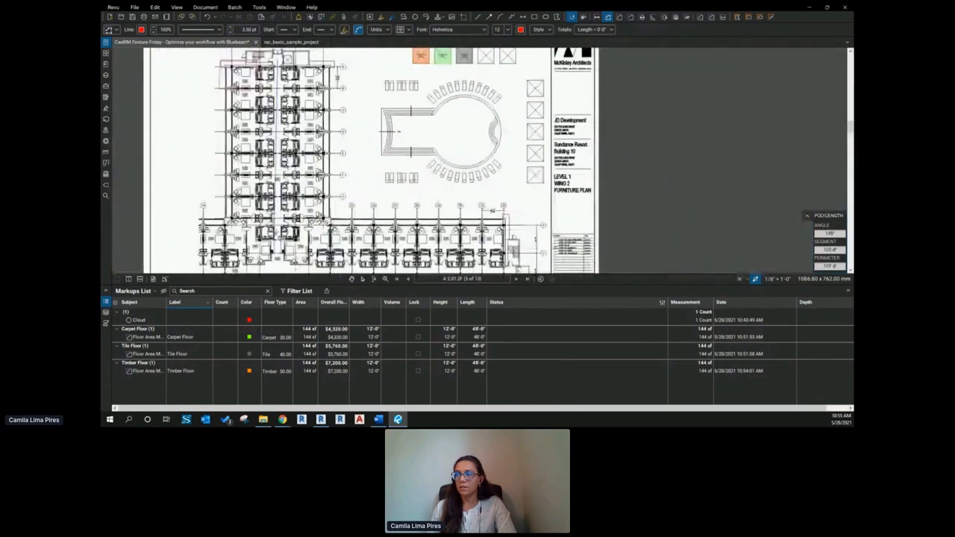
pyautogui.scroll(-1, 283, 246)
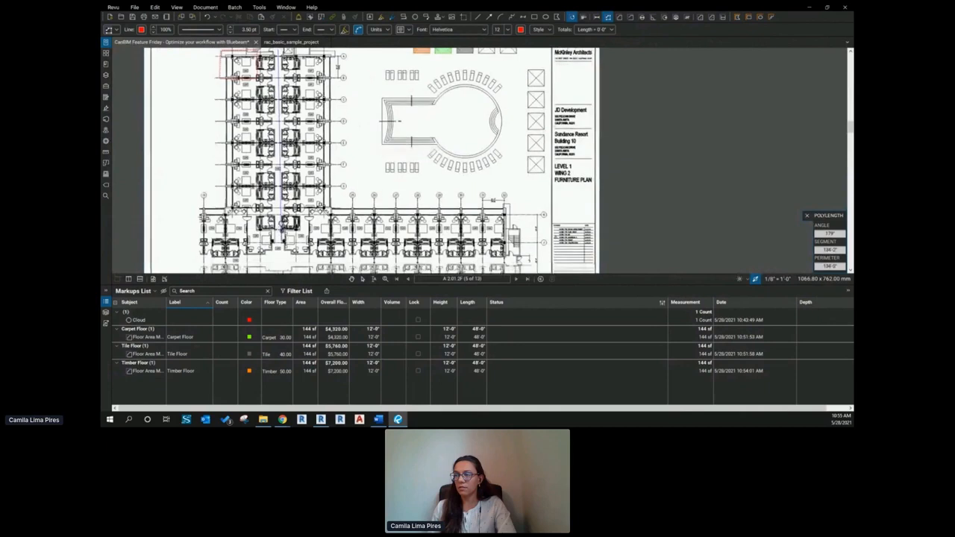
pyautogui.scroll(-3, 284, 238)
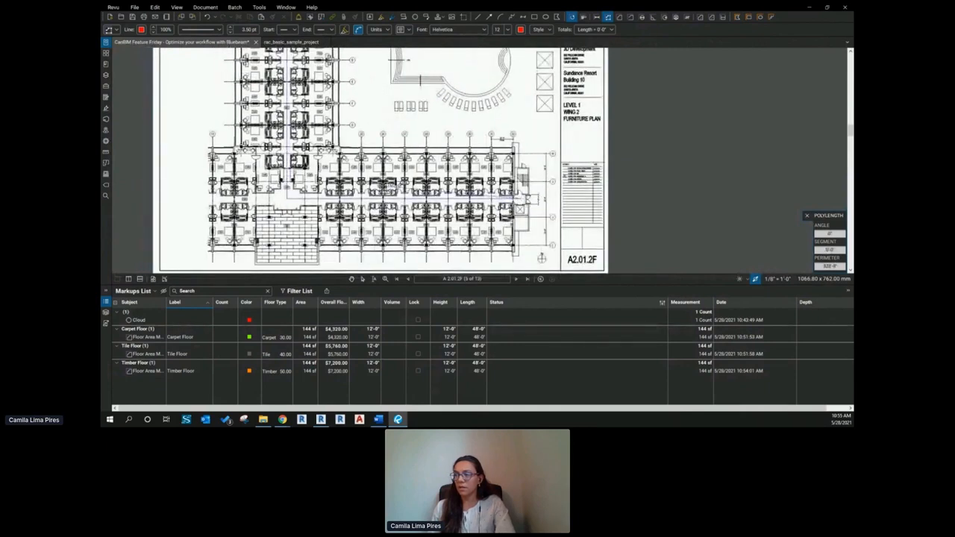
pyautogui.press('Escape')
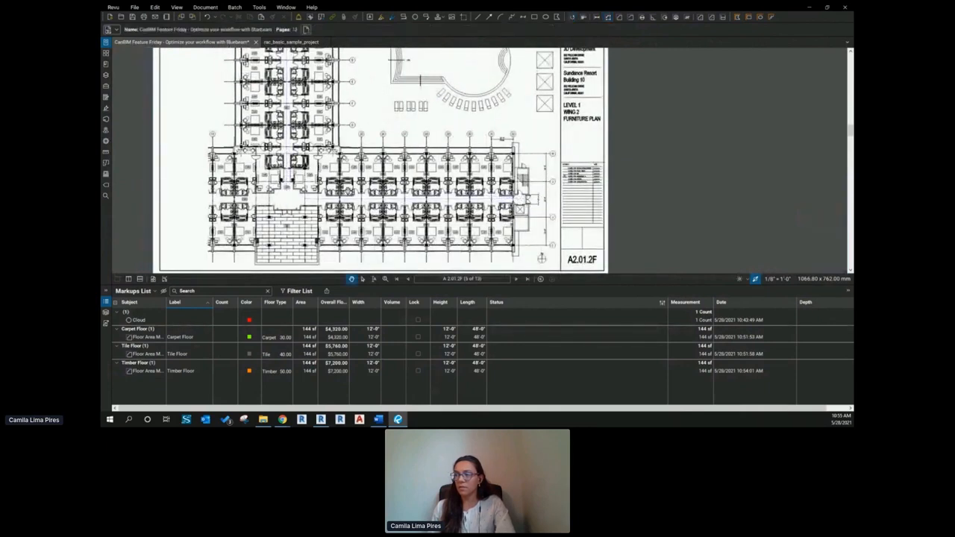
# Step: Draw a Polylength measurement of about 279'-11" along the vertical wing's corridor and through the horizontal wing's corridor to its right end
pyautogui.click(608, 18)
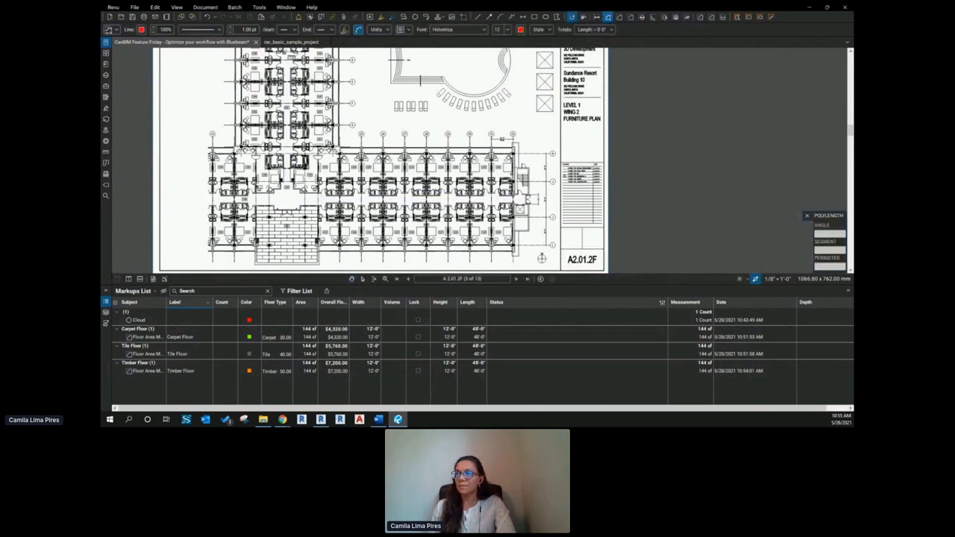
pyautogui.click(287, 200)
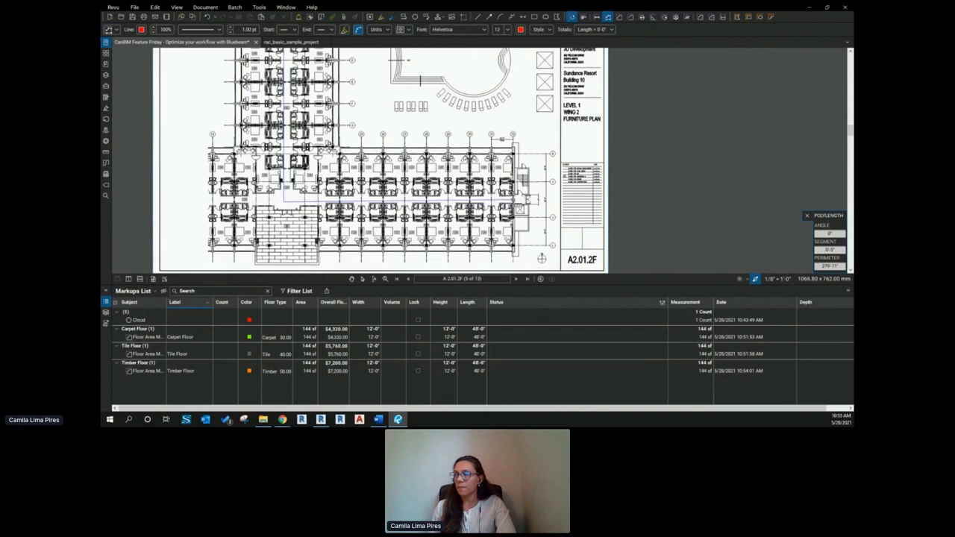
pyautogui.doubleClick(527, 204)
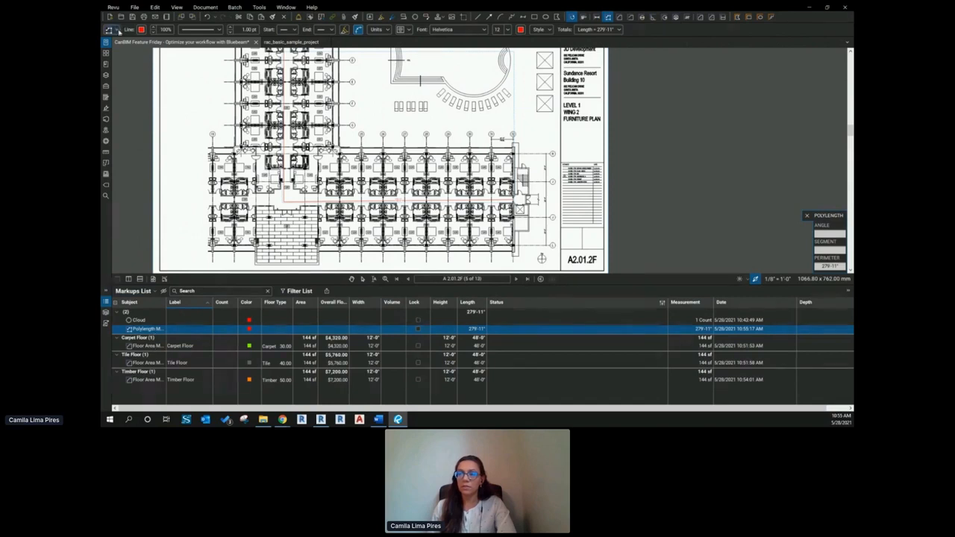
# Step: Set the corridor Polylength measurement's subject to Electrical Measurement and its label to Electrical Tray
pyautogui.click(116, 29)
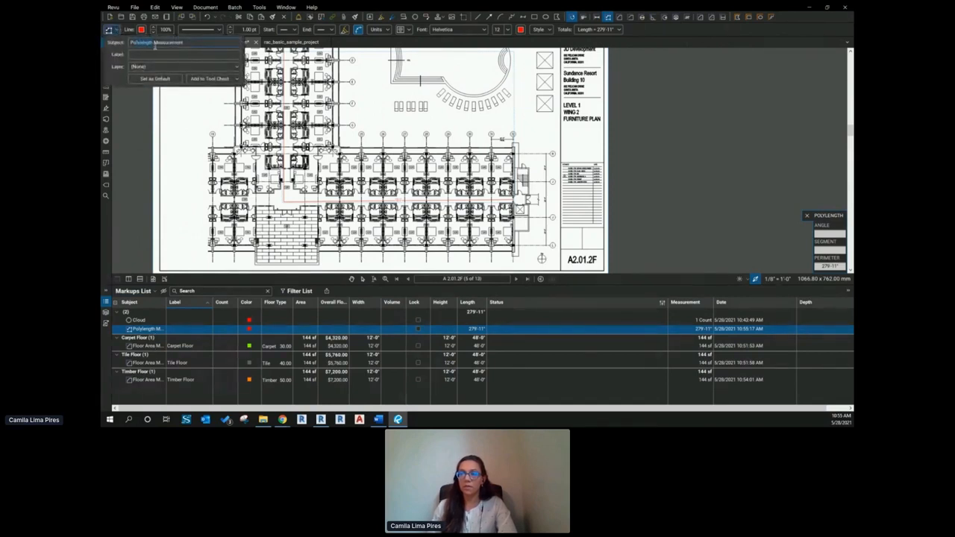
pyautogui.press('BackSpace')
pyautogui.write('Ele')
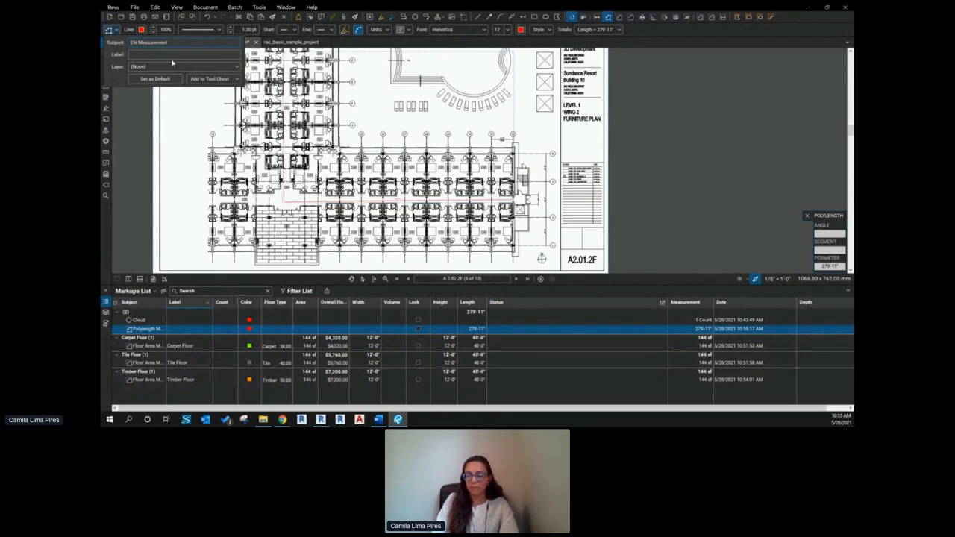
pyautogui.write('ctrical')
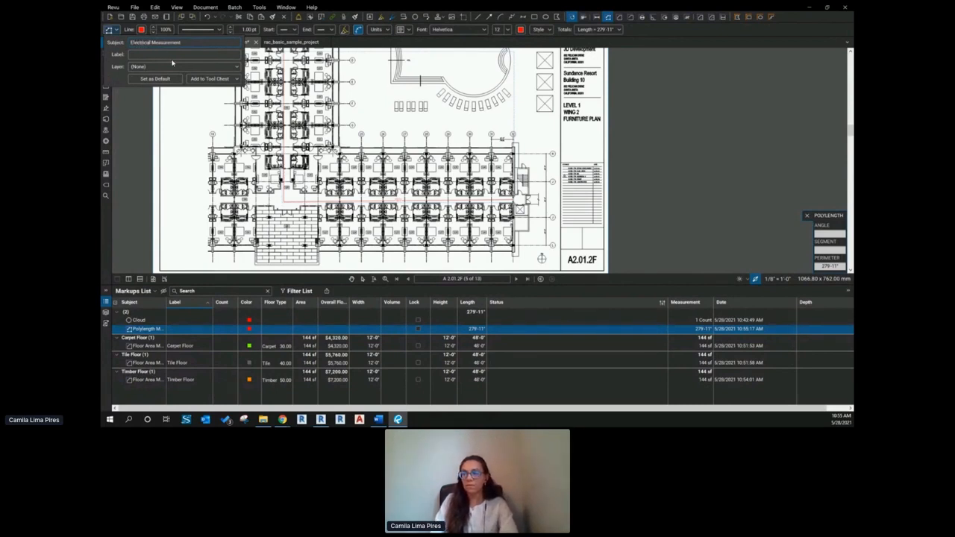
pyautogui.click(172, 55)
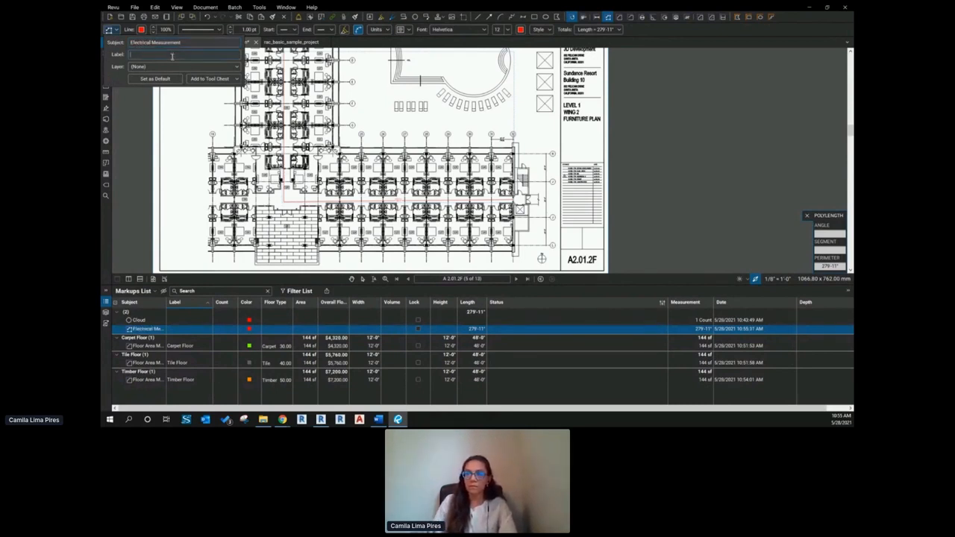
pyautogui.write('Electrical Tray')
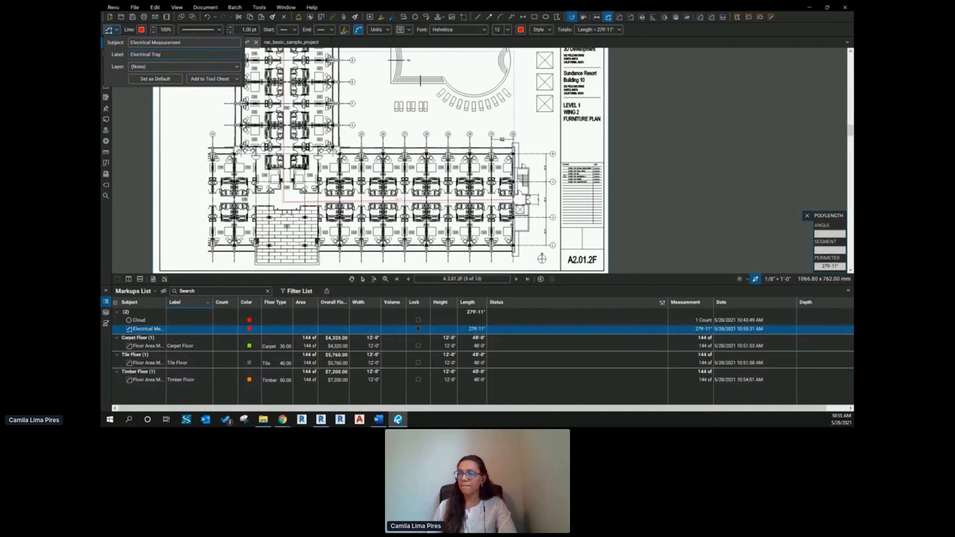
pyautogui.click(157, 331)
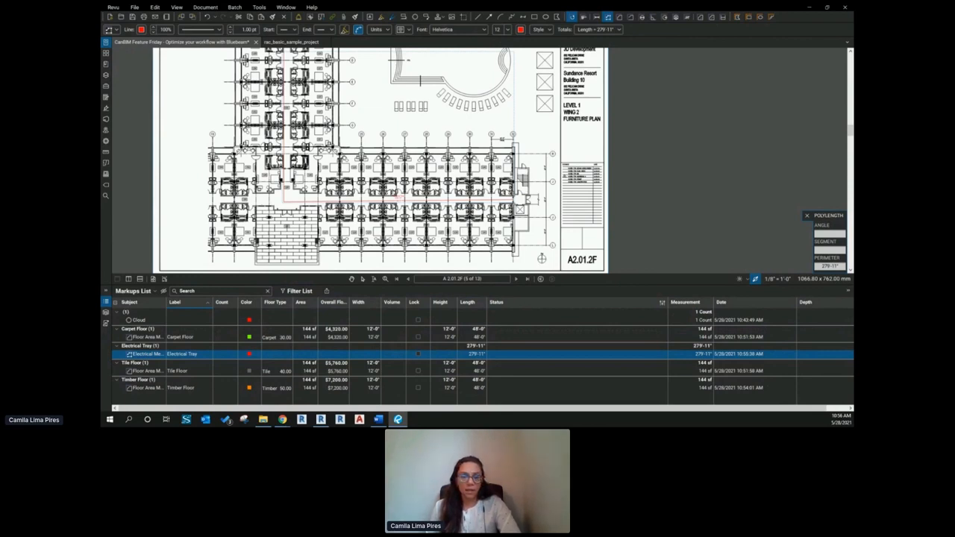
# Step: Start Dynamic Fill on the pool area and set it to create an area measurement with the recent Timber Floor tool's properties
pyautogui.scroll(2, 429, 112)
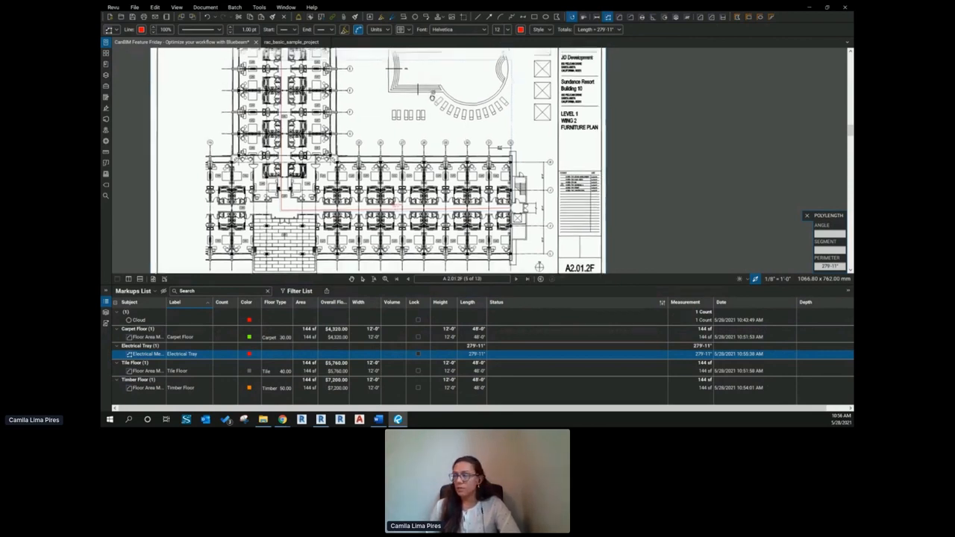
pyautogui.scroll(3, 425, 119)
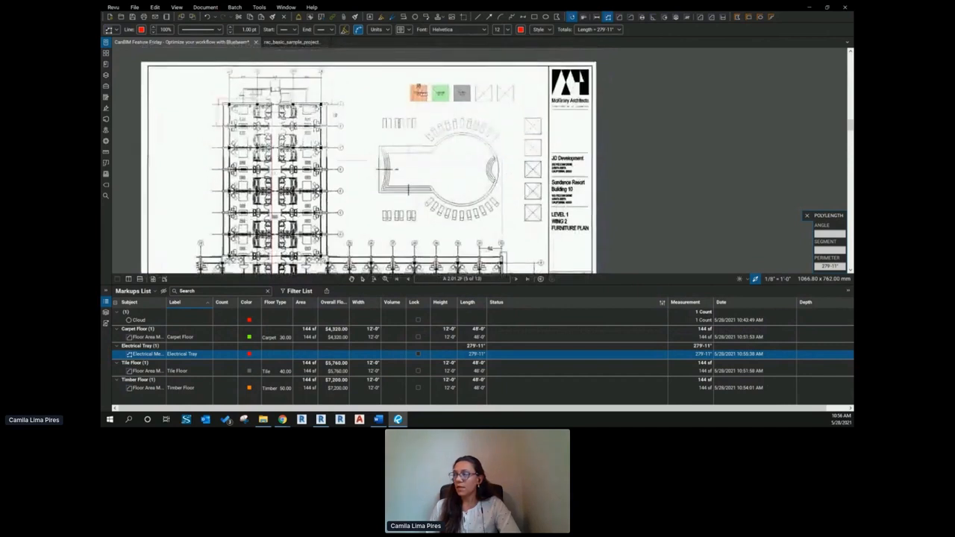
pyautogui.scroll(2, 432, 96)
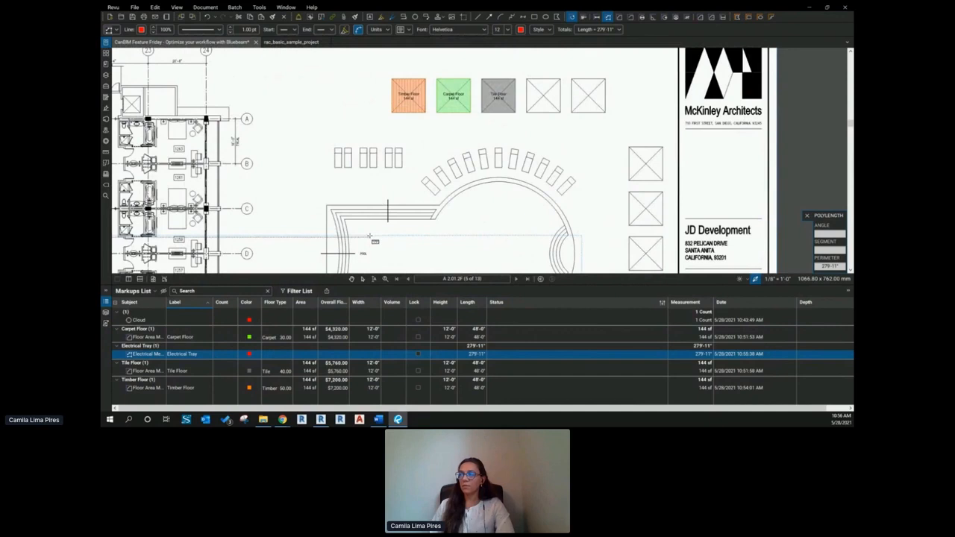
pyautogui.moveTo(440, 229); pyautogui.dragTo(425, 203)
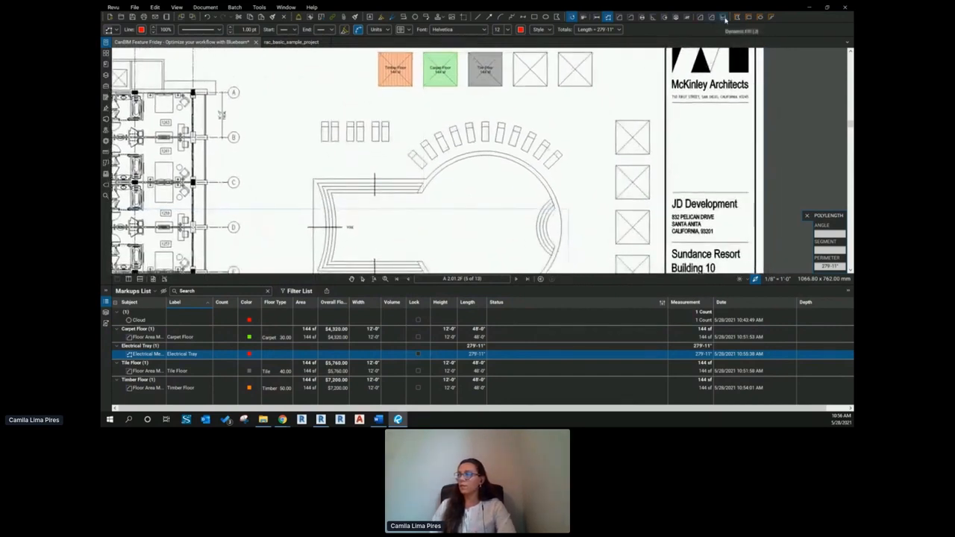
pyautogui.click(724, 17)
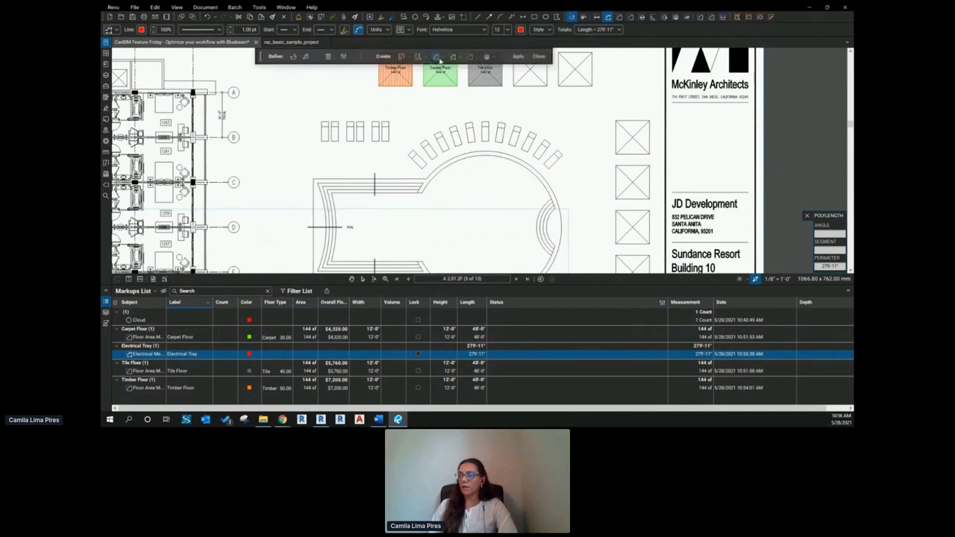
pyautogui.click(452, 57)
pyautogui.scroll(-2, 405, 186)
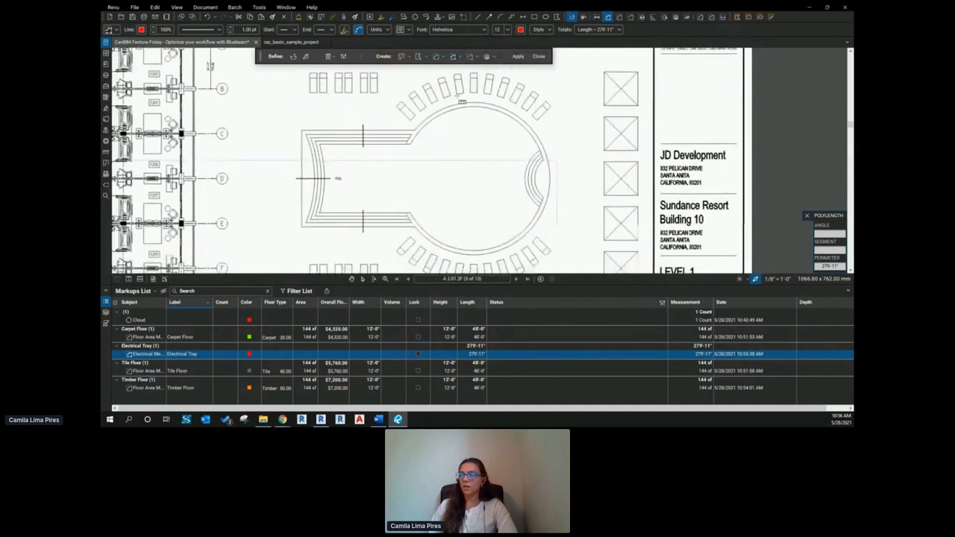
pyautogui.click(436, 57)
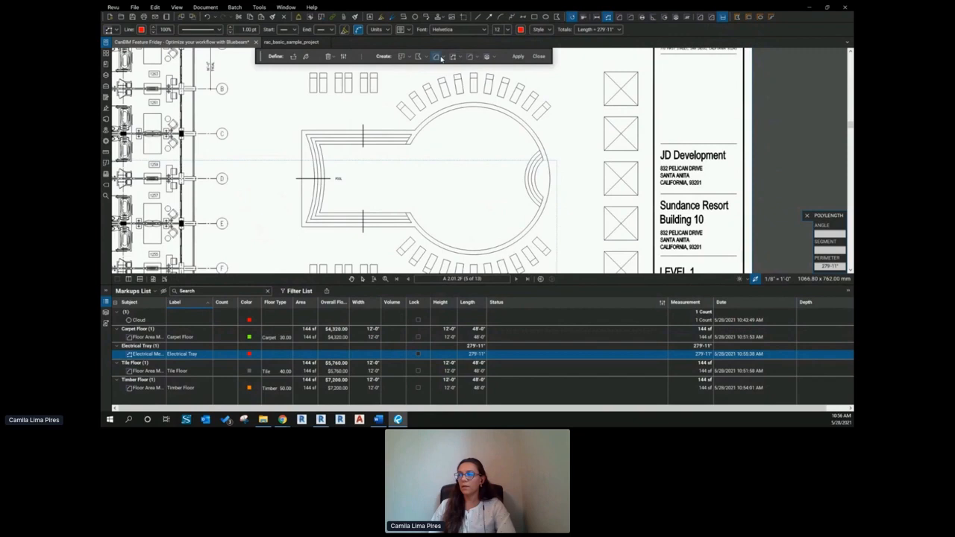
pyautogui.press('ctrl')
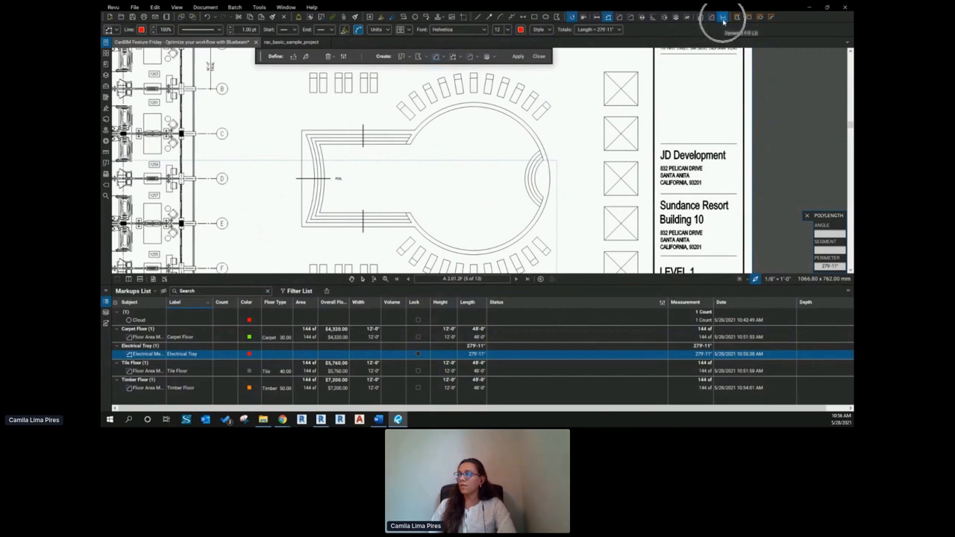
pyautogui.click(444, 58)
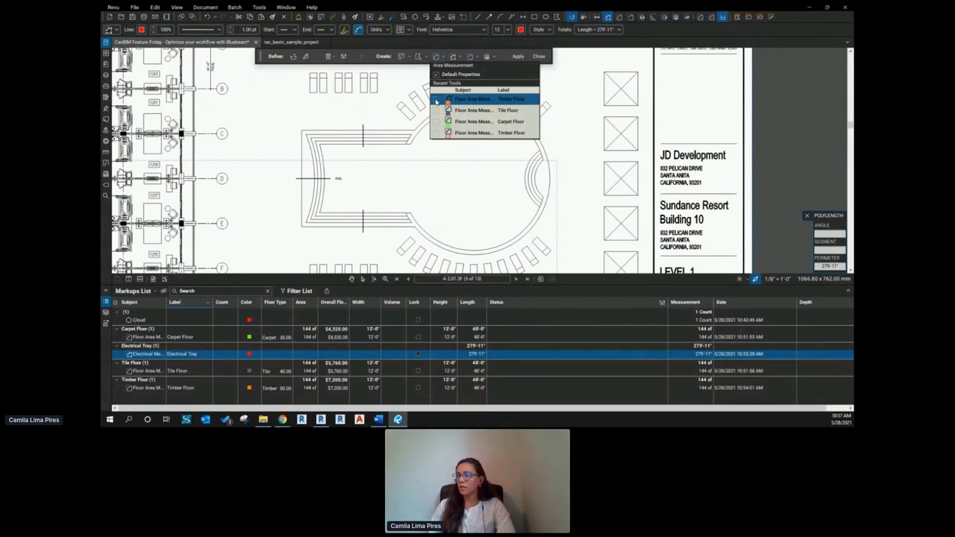
pyautogui.click(436, 100)
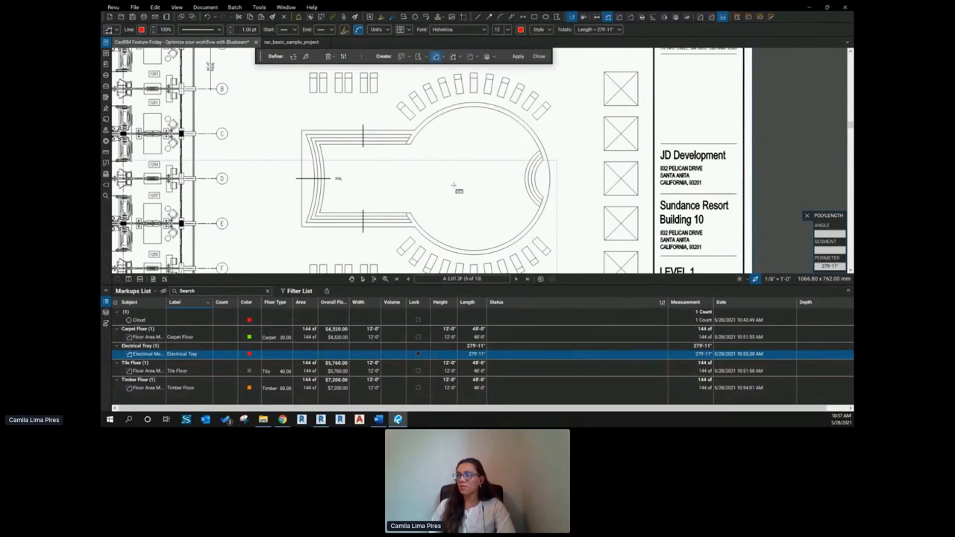
# Step: Fill the pool's interior with Dynamic Fill and apply it as a Timber Floor area measurement
pyautogui.click(305, 56)
pyautogui.moveTo(408, 169)
pyautogui.mouseDown()
pyautogui.moveTo(477, 159)
pyautogui.moveTo(471, 131)
pyautogui.mouseUp()
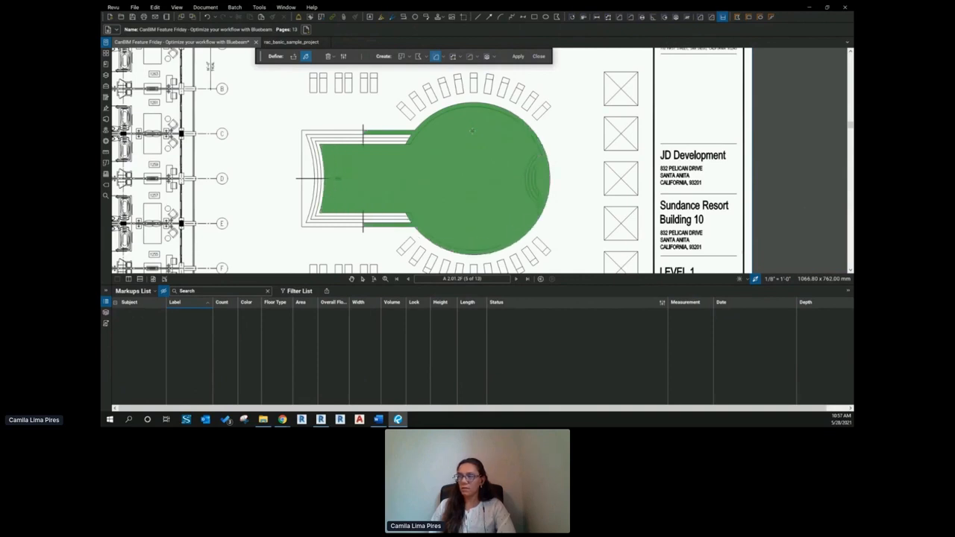
pyautogui.click(517, 57)
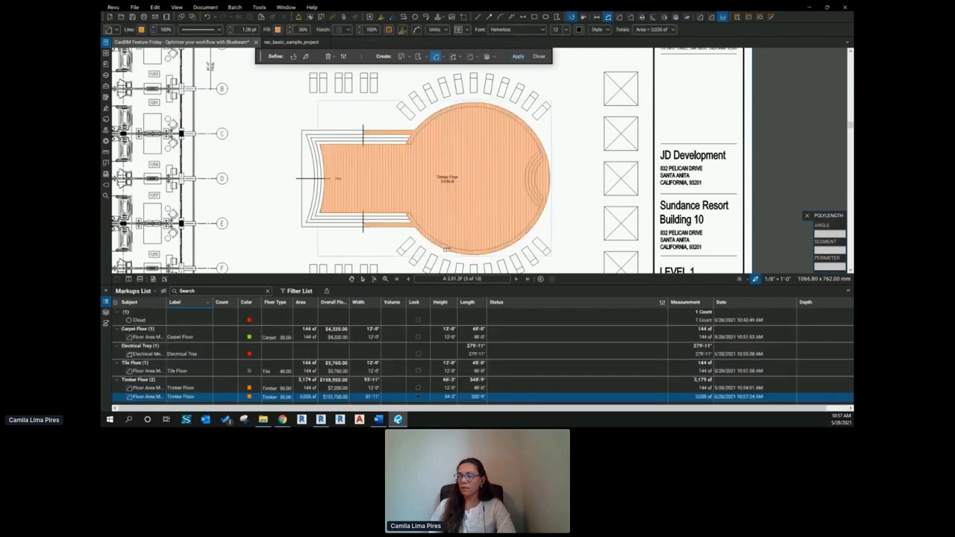
pyautogui.moveTo(353, 237); pyautogui.dragTo(364, 226)
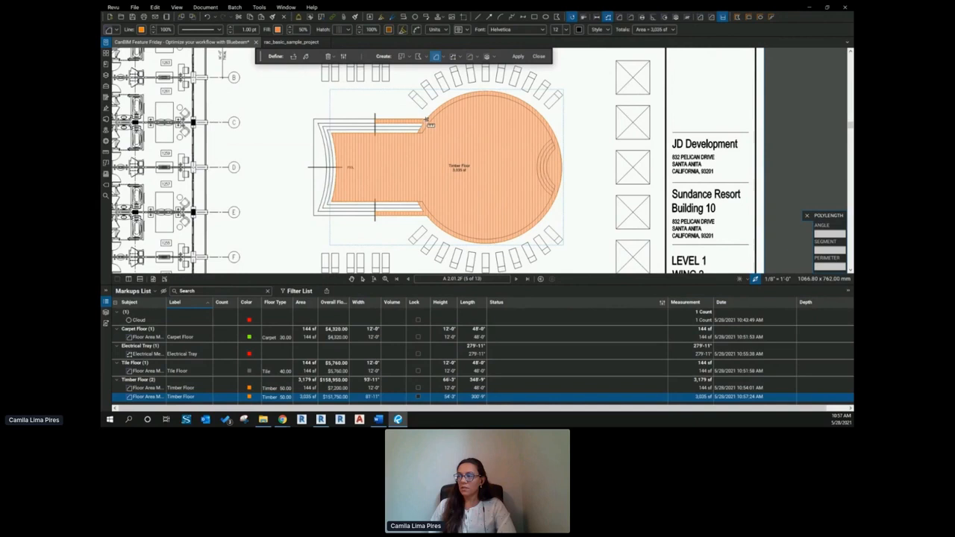
pyautogui.click(294, 58)
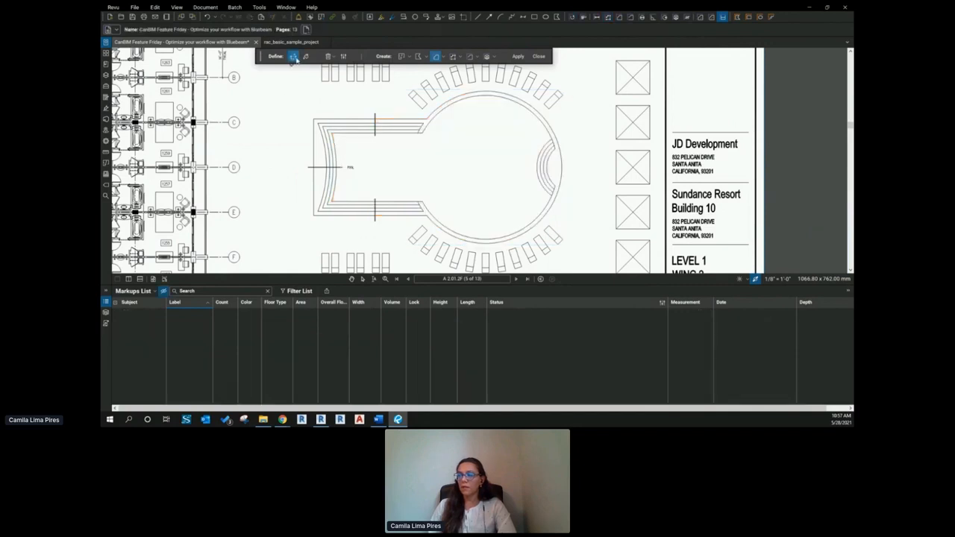
pyautogui.click(424, 122)
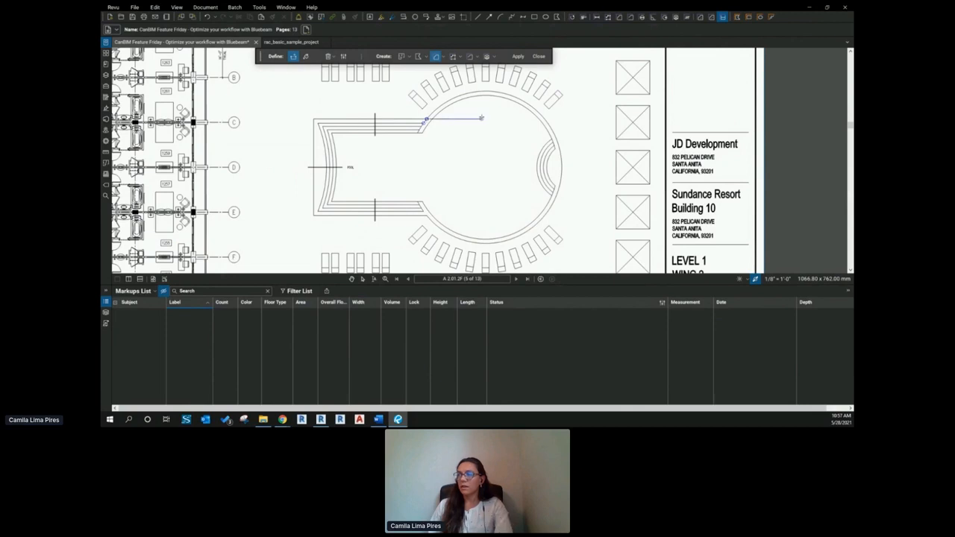
pyautogui.press('Escape')
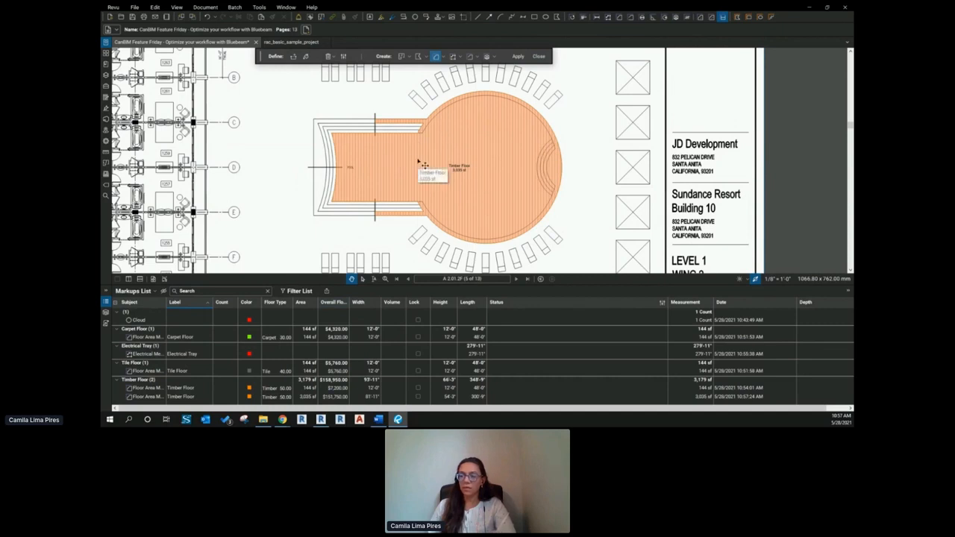
# Step: Close Dynamic Fill with the pool and the neighbouring wing both in view
pyautogui.scroll(-2, 422, 164)
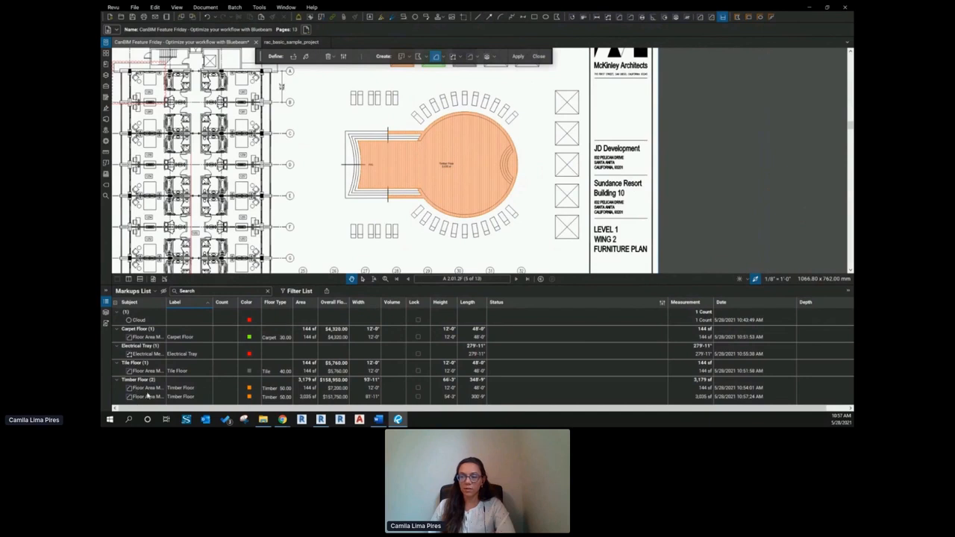
pyautogui.press('ctrl')
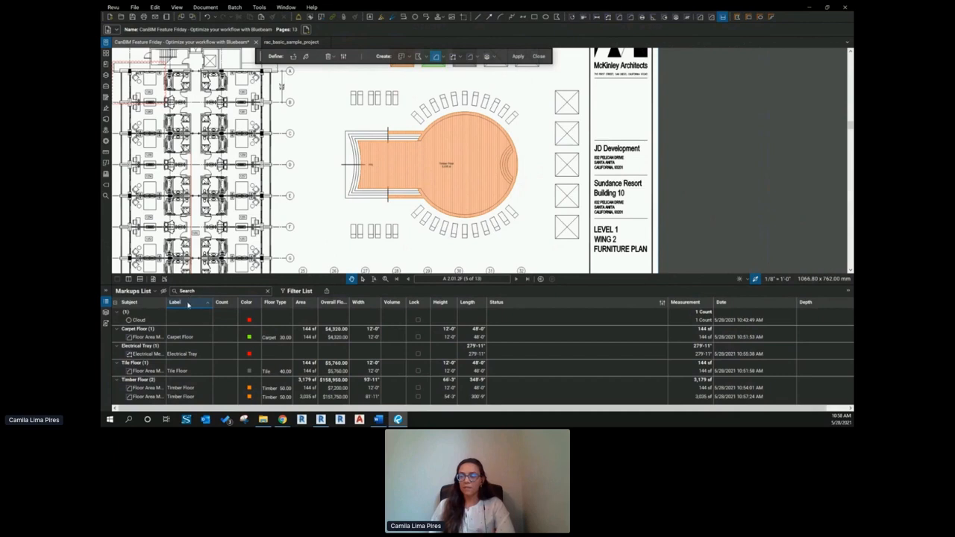
pyautogui.click(539, 57)
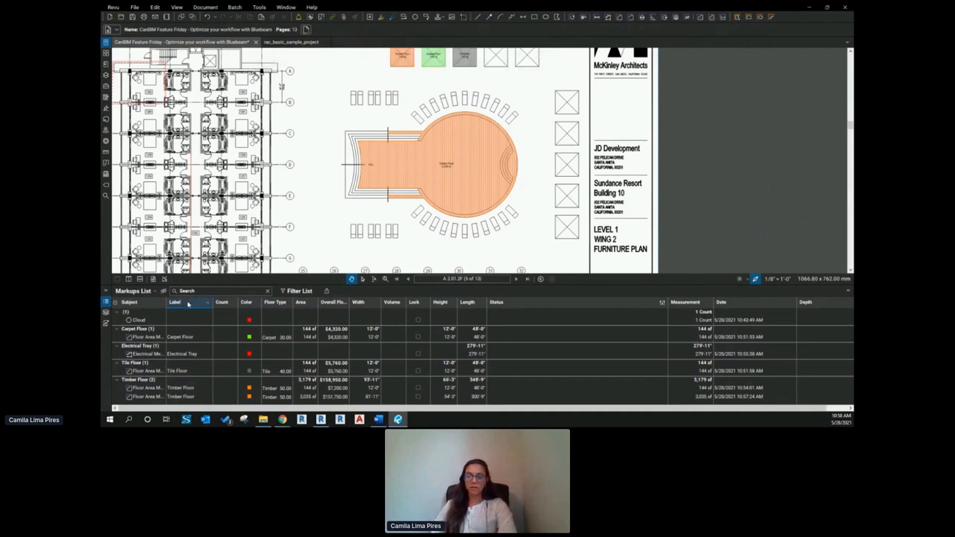
# Step: Filter the Markups List by label to Carpet Floor, Tile Floor and Timber Floor
pyautogui.click(301, 292)
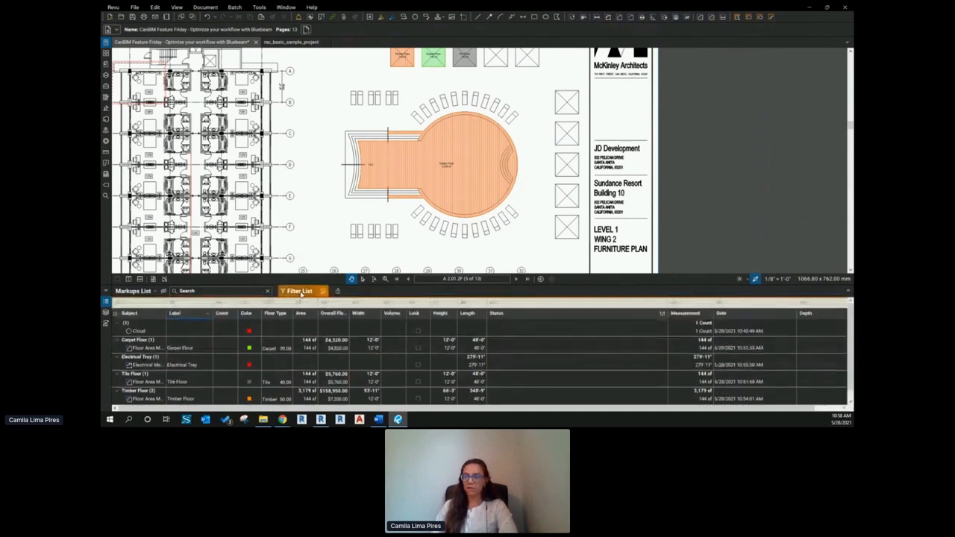
pyautogui.click(178, 302)
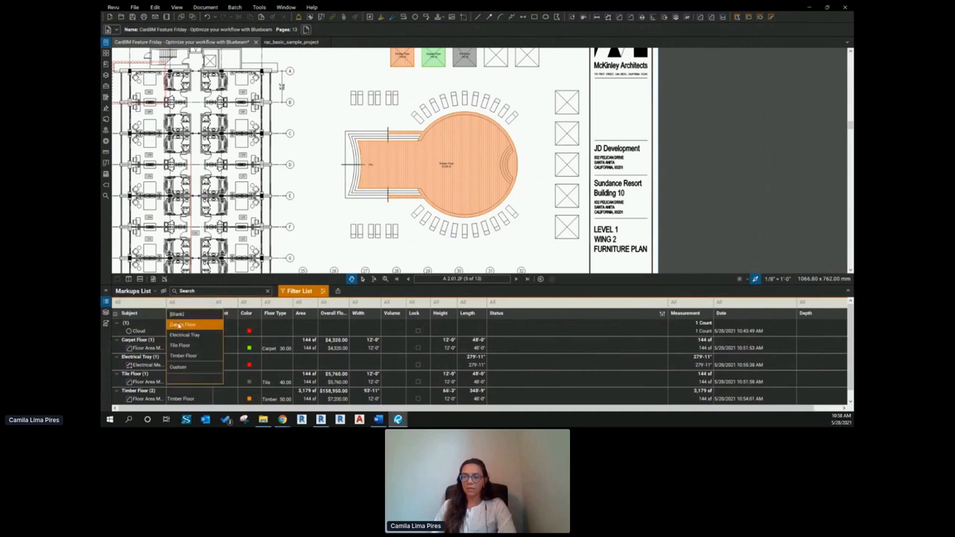
pyautogui.click(179, 325)
pyautogui.click(183, 346)
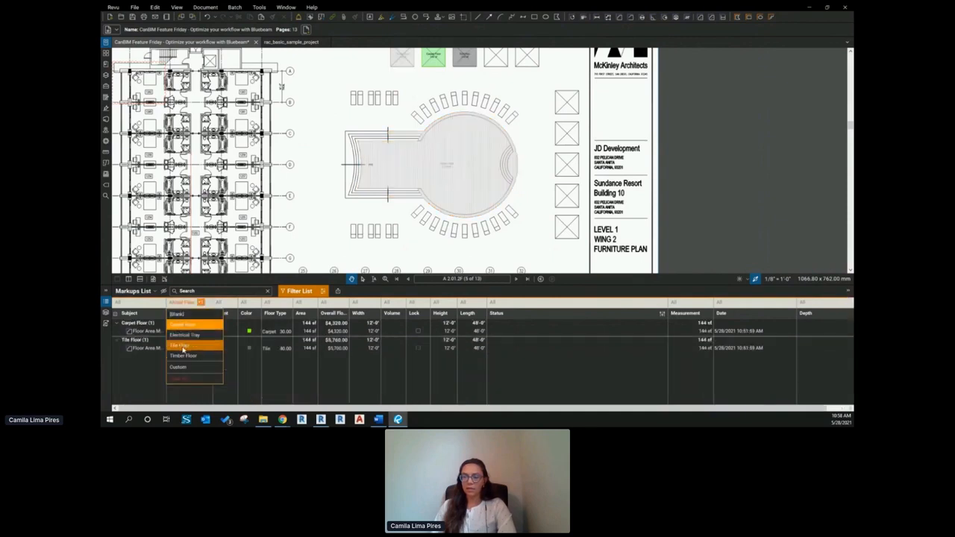
pyautogui.click(188, 357)
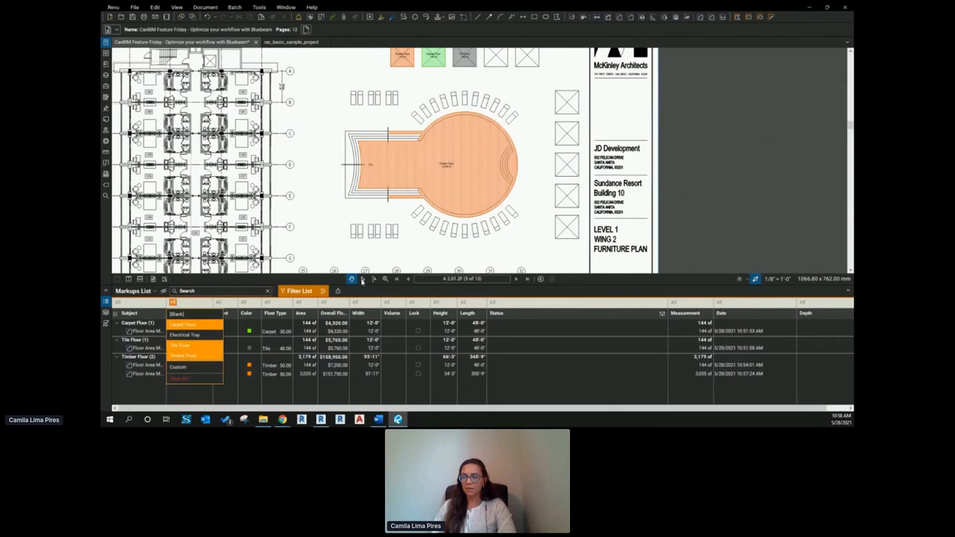
pyautogui.click(360, 297)
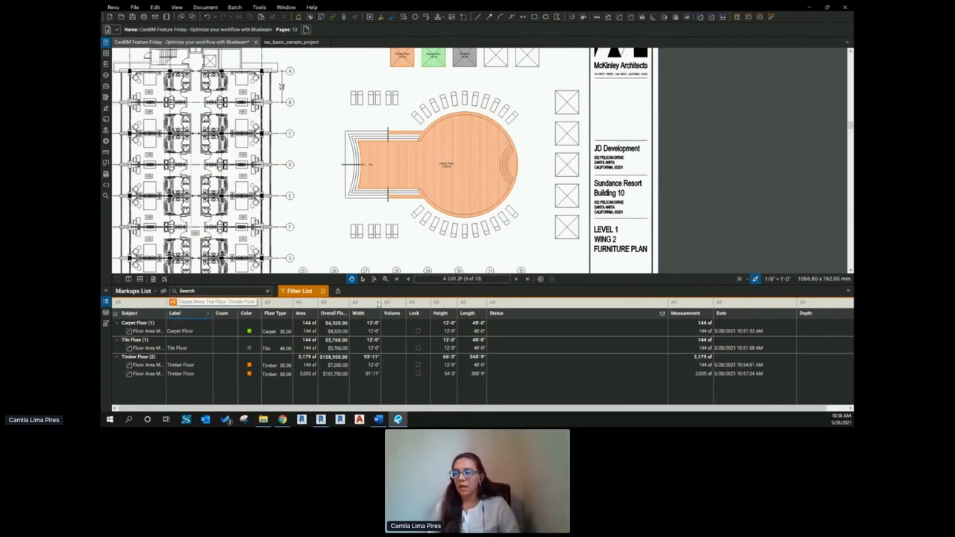
# Step: Reopen and dismiss the label filter choices, and shrink the Markups List to give the drawing more height
pyautogui.click(185, 306)
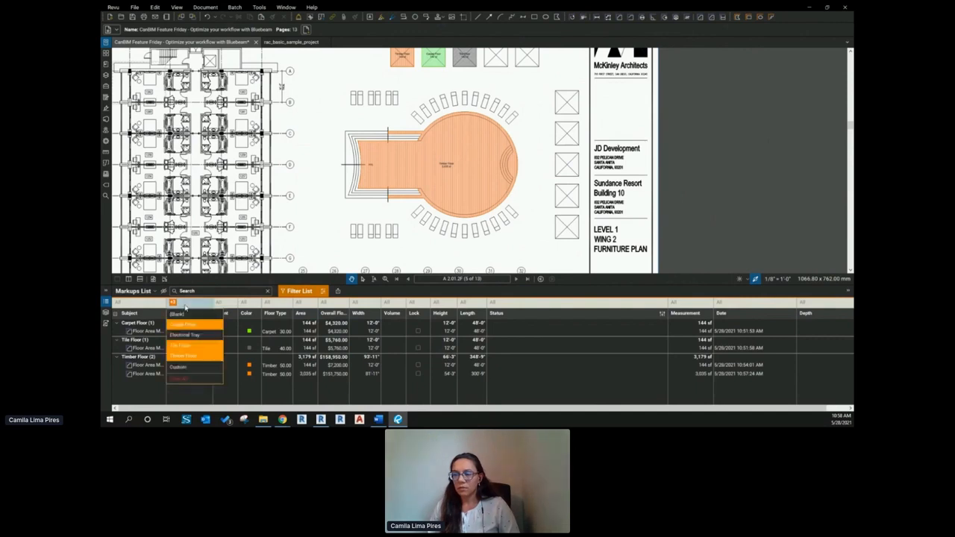
pyautogui.click(326, 211)
pyautogui.moveTo(349, 115); pyautogui.dragTo(363, 125)
pyautogui.moveTo(367, 273); pyautogui.dragTo(362, 315)
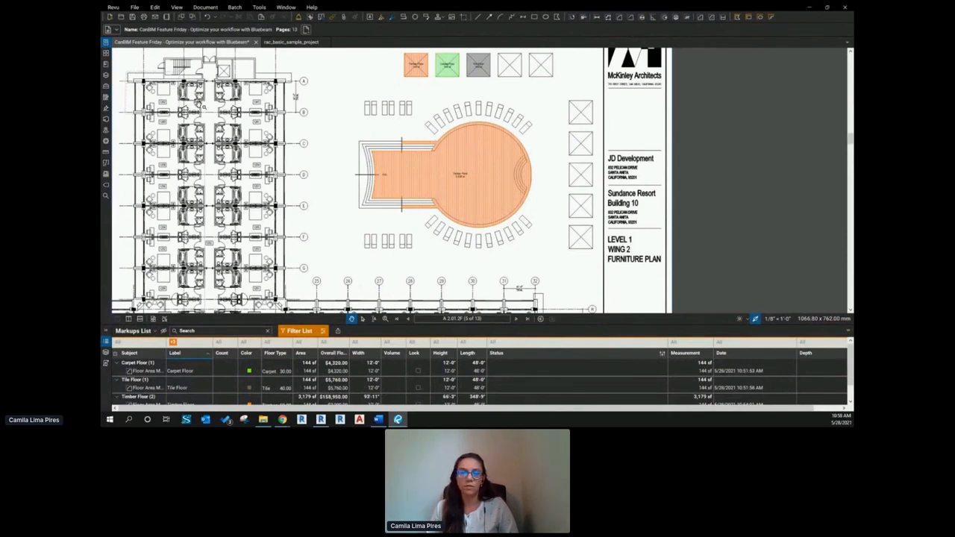
# Step: Open the Tool Chest and add the orange Timber Floor area tool from Recent Tools to the Floor Finishes tool set
pyautogui.click(107, 87)
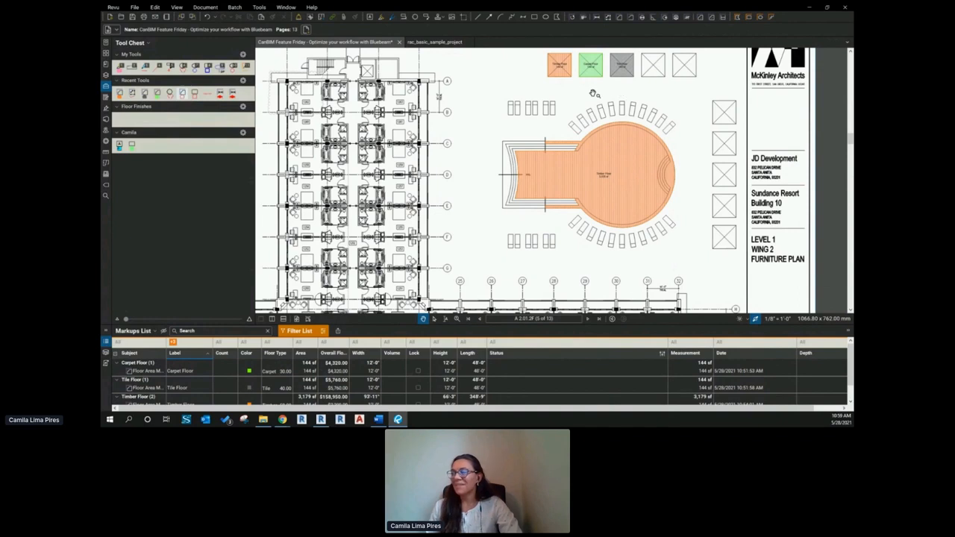
pyautogui.scroll(1, 586, 93)
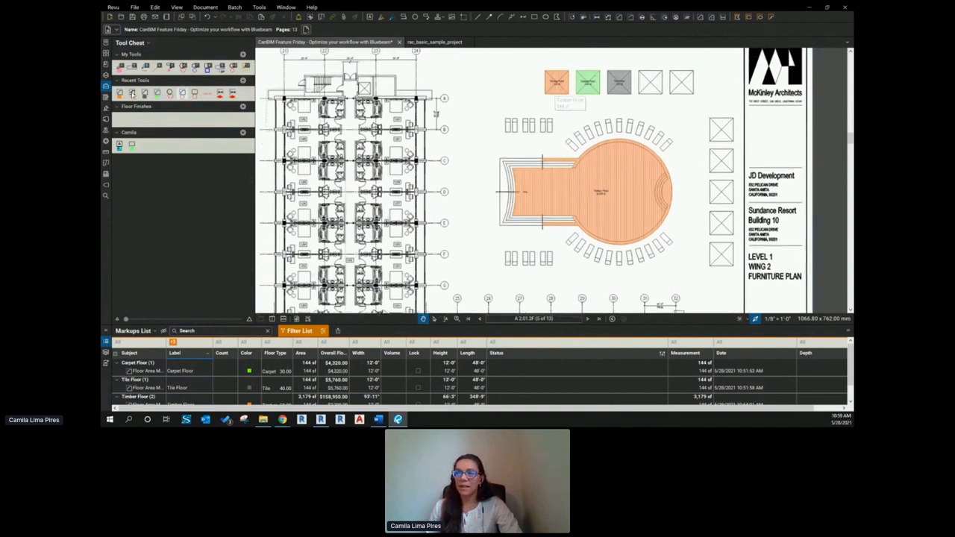
pyautogui.click(119, 93)
pyautogui.click(118, 119)
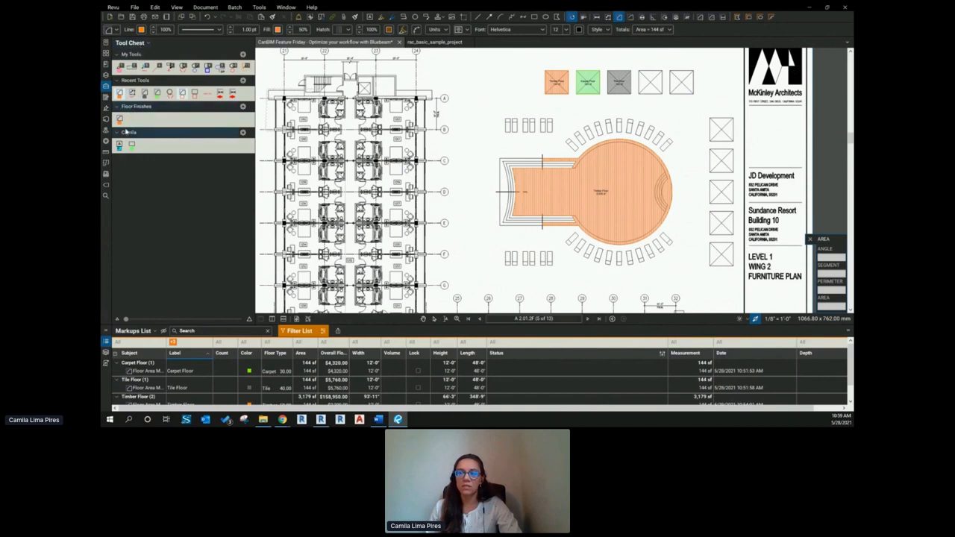
# Step: Collapse the tool set below Floor Finishes and review the available tool sets in Manage Tool Sets
pyautogui.click(117, 134)
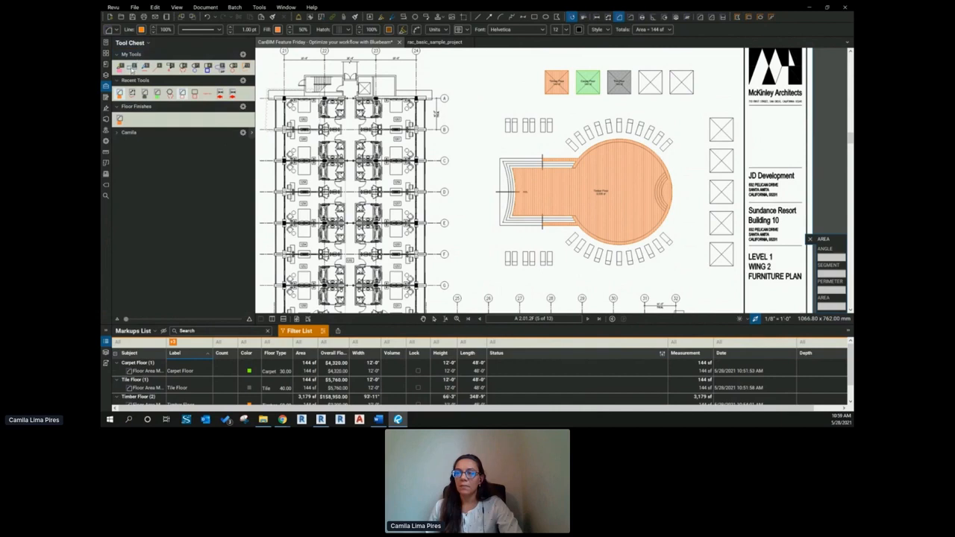
pyautogui.click(134, 45)
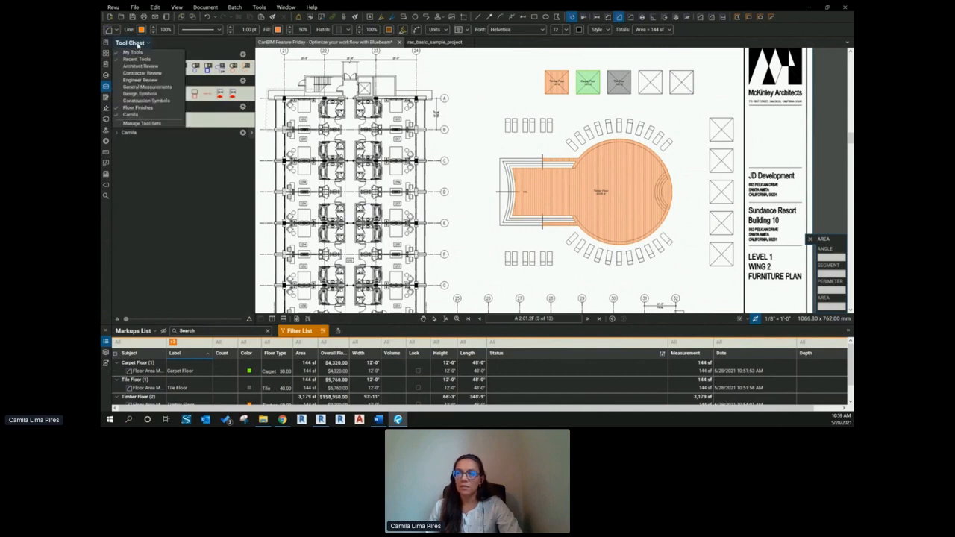
pyautogui.click(138, 124)
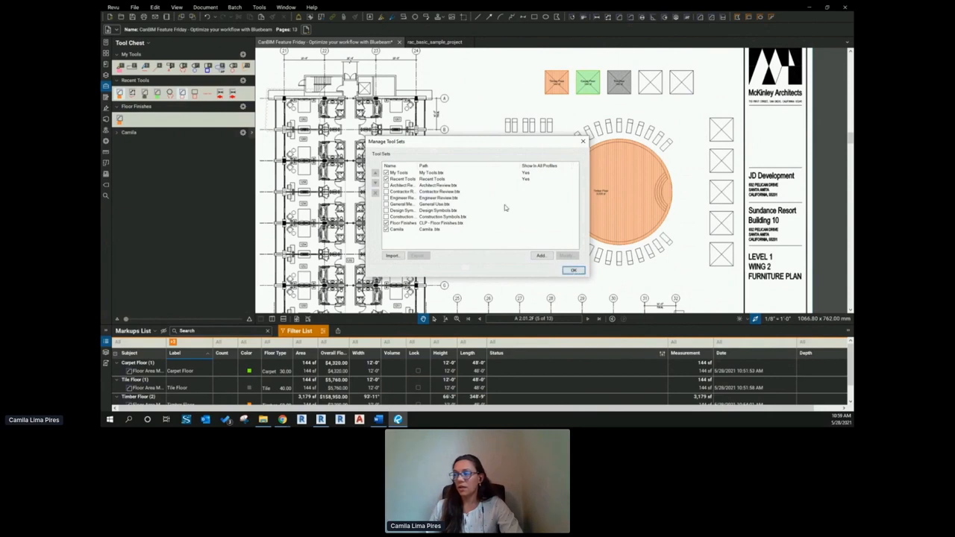
pyautogui.click(582, 143)
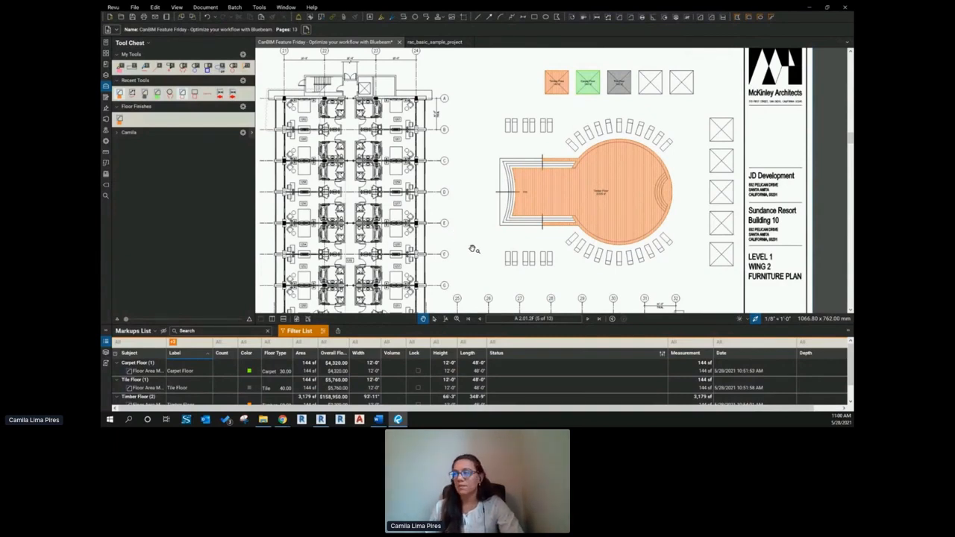
# Step: Add the green Carpet Floor area markup above the pool to the Floor Finishes tool set
pyautogui.moveTo(532, 226); pyautogui.dragTo(493, 242)
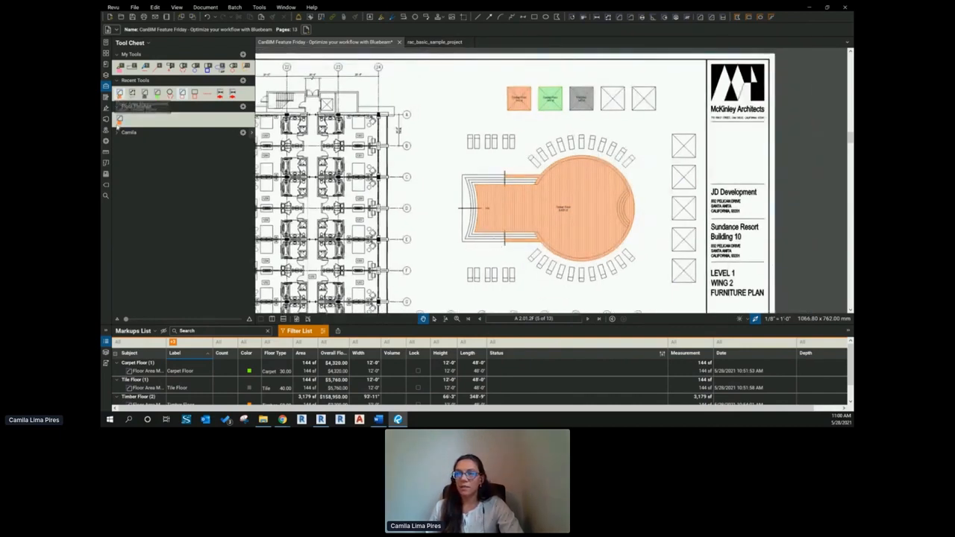
pyautogui.click(553, 108)
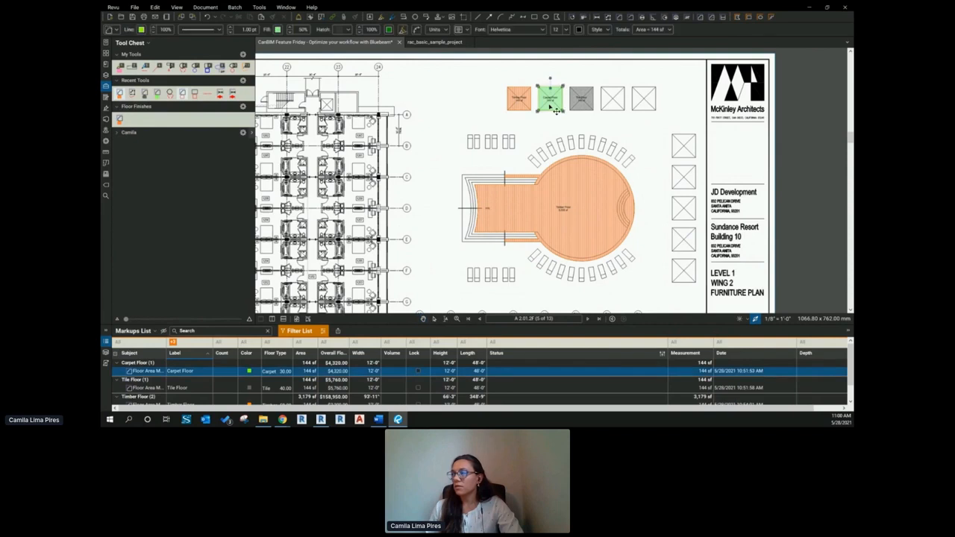
pyautogui.rightClick(551, 105)
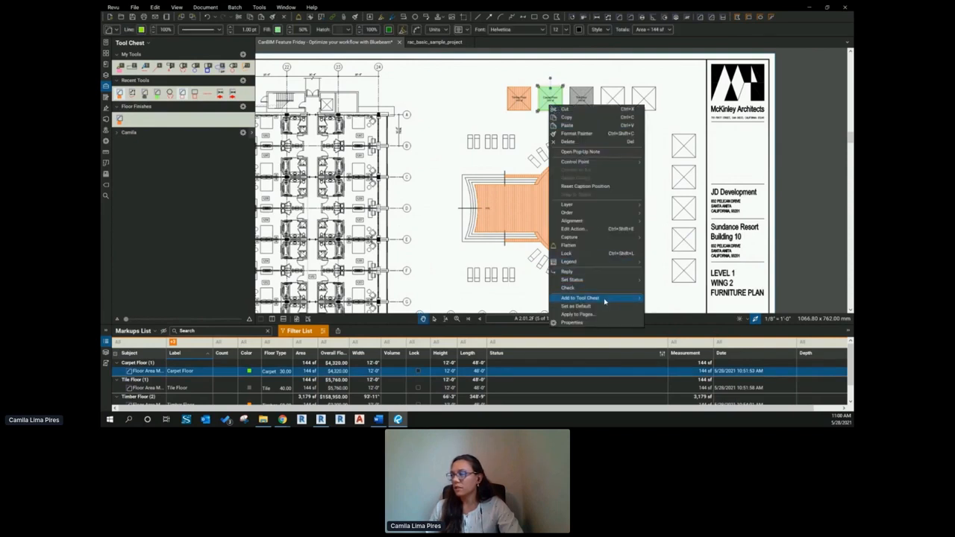
pyautogui.moveTo(604, 300)
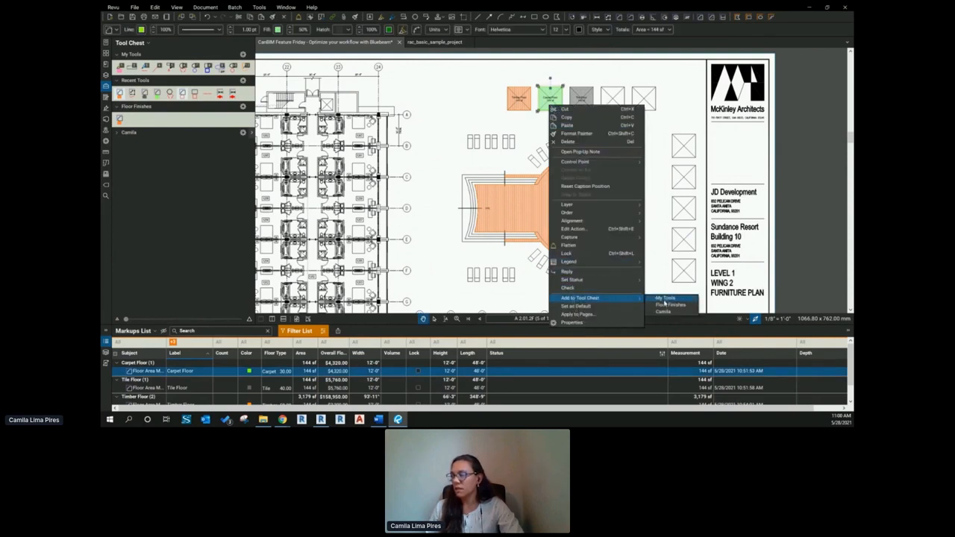
pyautogui.click(664, 305)
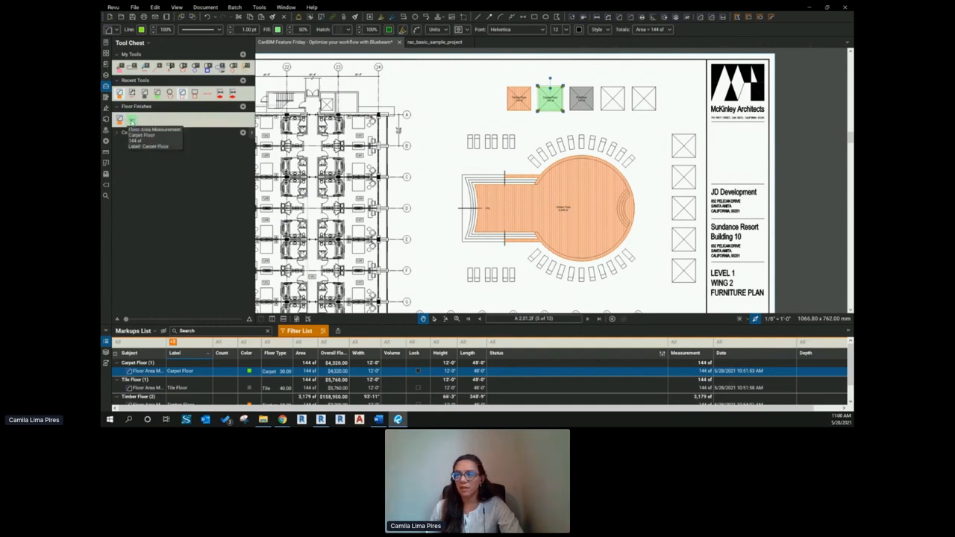
# Step: Preview placing the Carpet Floor tool as an exact copy, cancel it, and switch the tool to reuse only its properties
pyautogui.moveTo(131, 121); pyautogui.dragTo(443, 122)
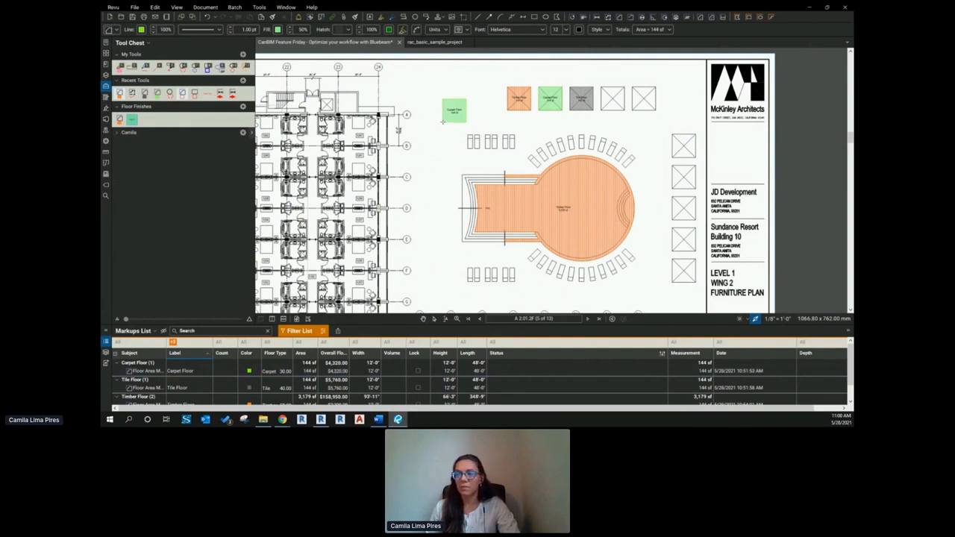
pyautogui.press('Escape')
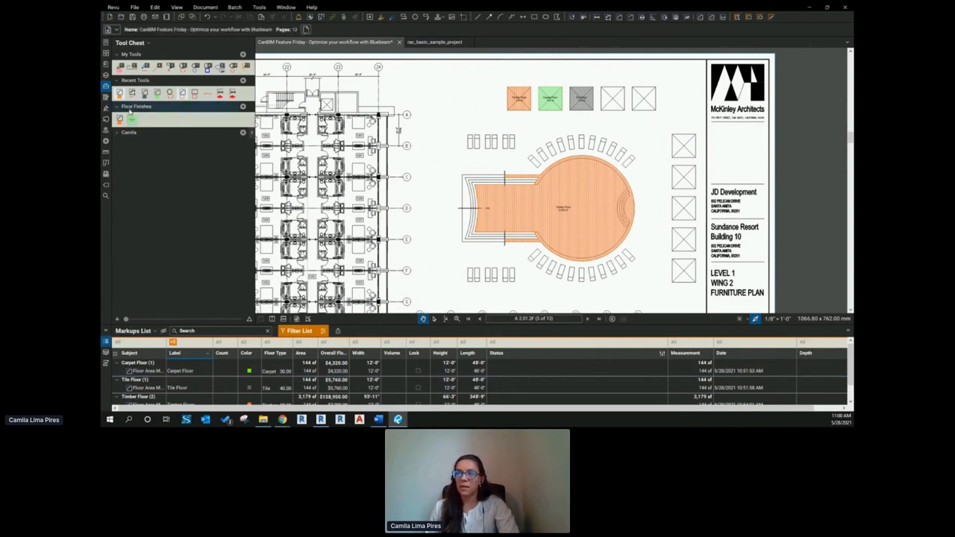
pyautogui.click(131, 121)
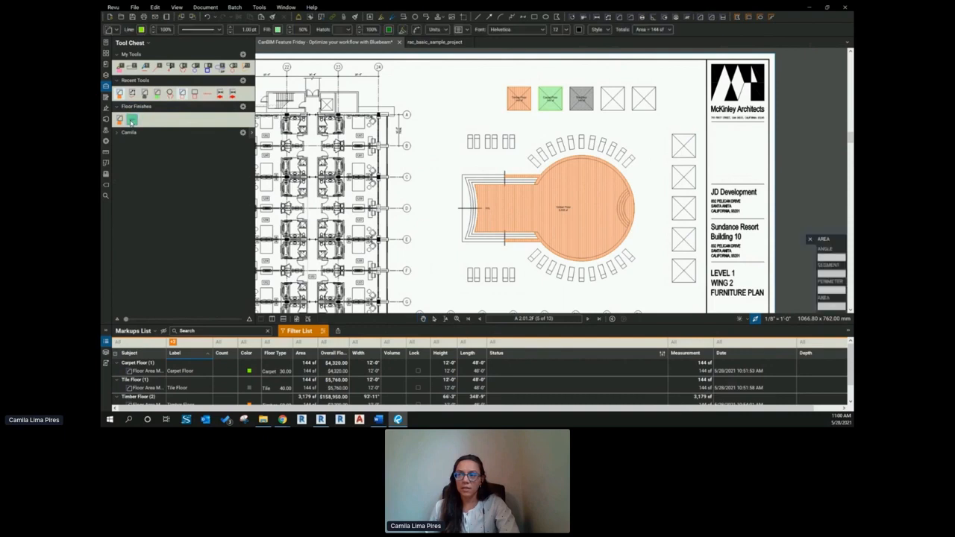
pyautogui.doubleClick(132, 123)
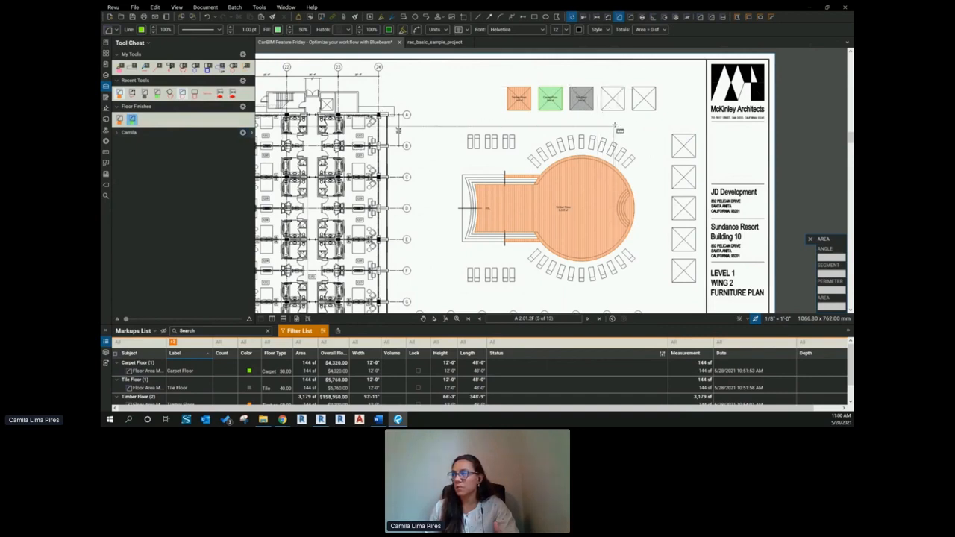
# Step: Measure one lounge chair on the north side of the pool with the Carpet Floor area tool
pyautogui.click(570, 140)
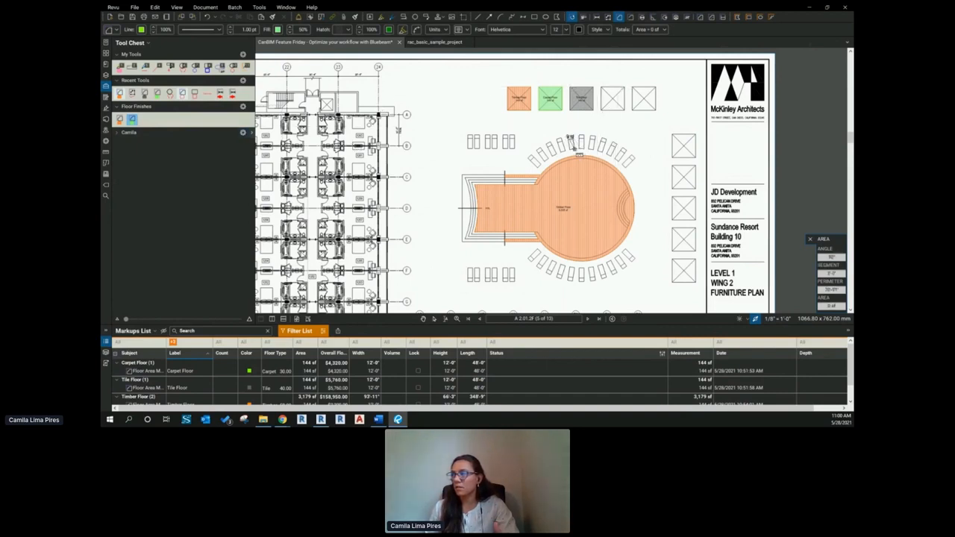
pyautogui.click(574, 137)
pyautogui.doubleClick(568, 149)
pyautogui.scroll(3, 556, 130)
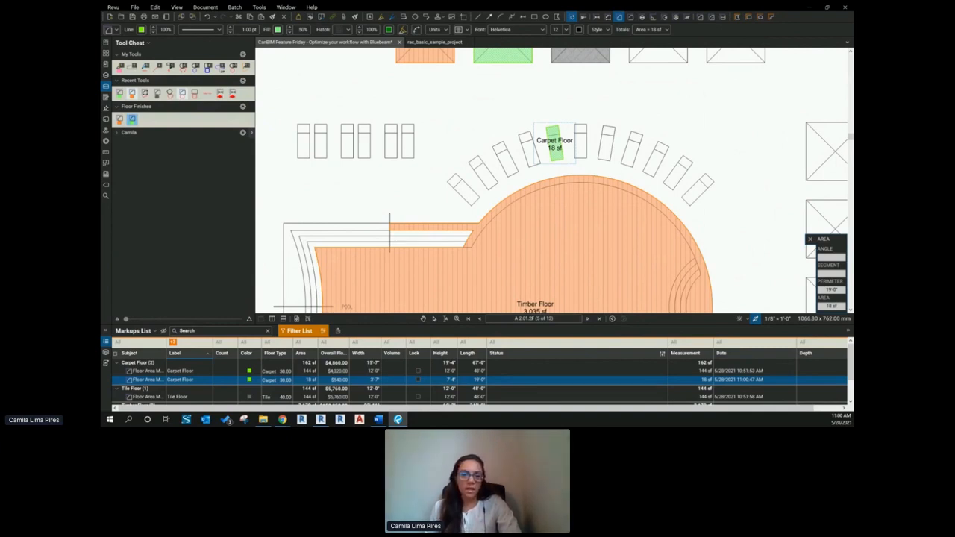
pyautogui.press('Escape')
# Step: Add the grey Tile Floor area markup to the Floor Finishes tool set and make its tool reuse only its properties
pyautogui.rightClick(573, 63)
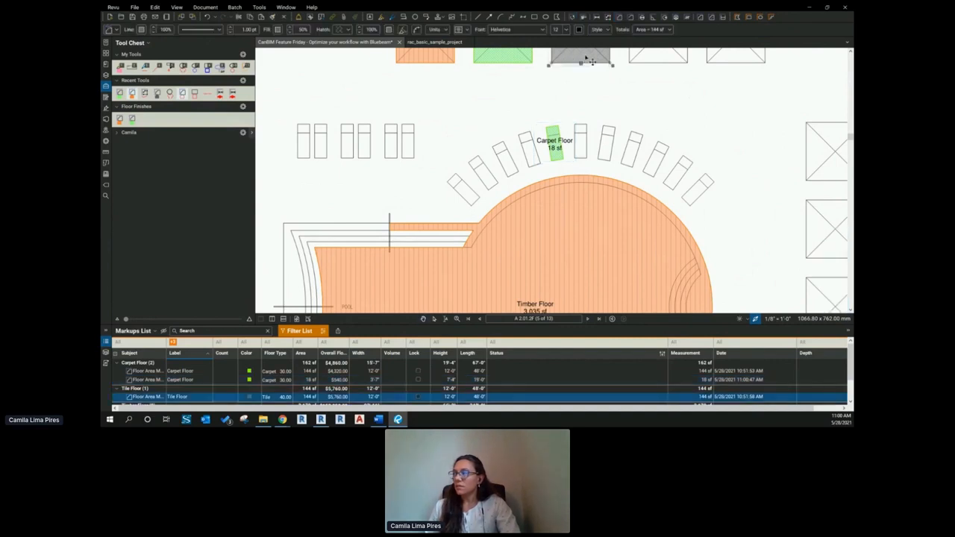
pyautogui.moveTo(602, 253)
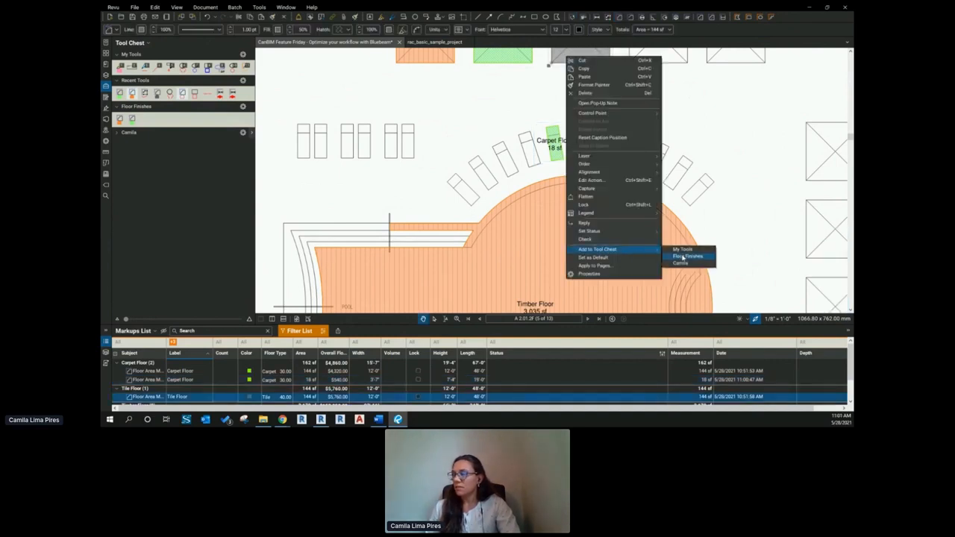
pyautogui.click(684, 258)
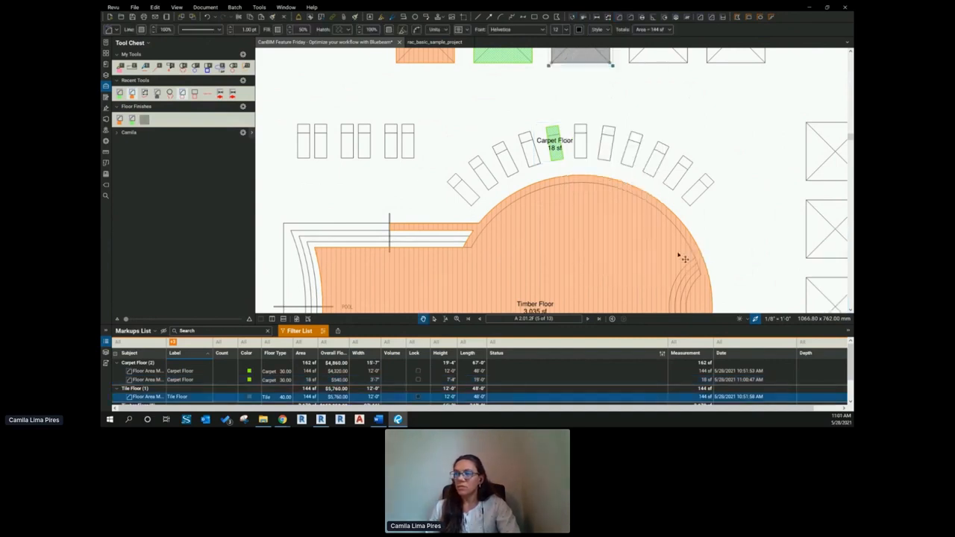
pyautogui.click(144, 120)
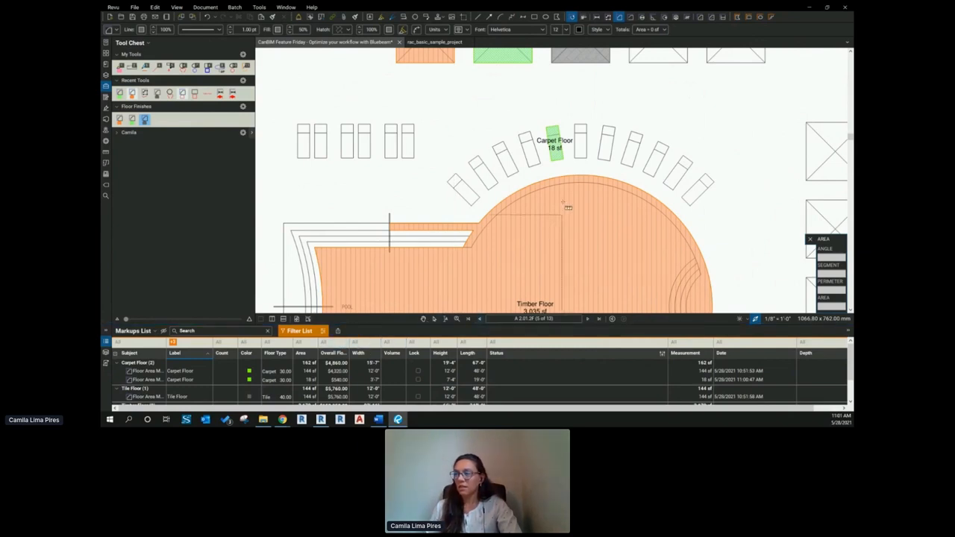
# Step: Start a CSV summary of the filtered Markups List with the whole pool area in view
pyautogui.scroll(-5, 530, 134)
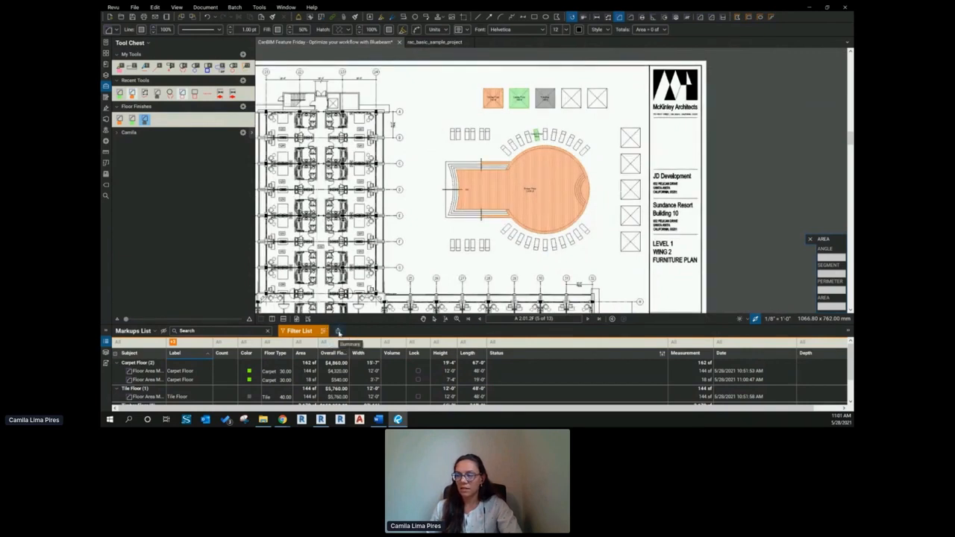
pyautogui.click(338, 331)
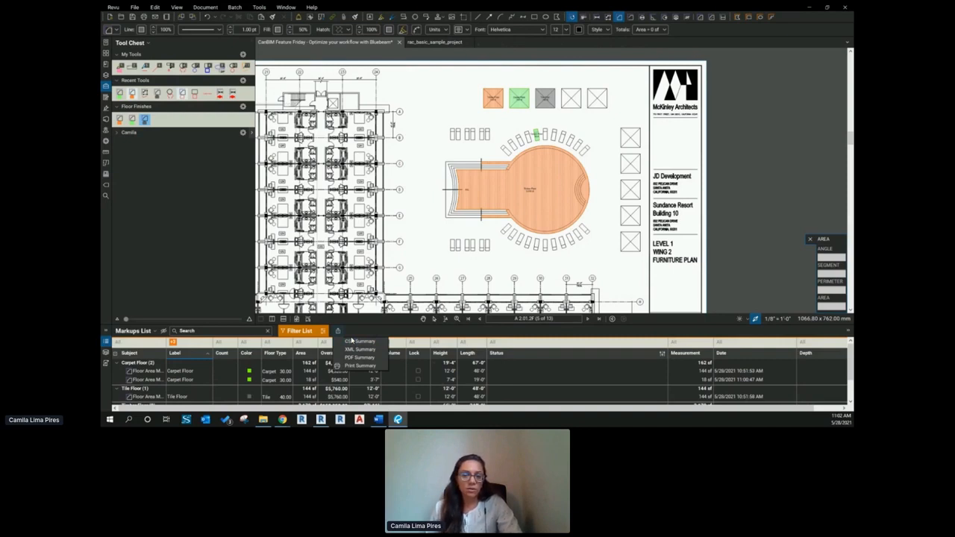
pyautogui.click(354, 341)
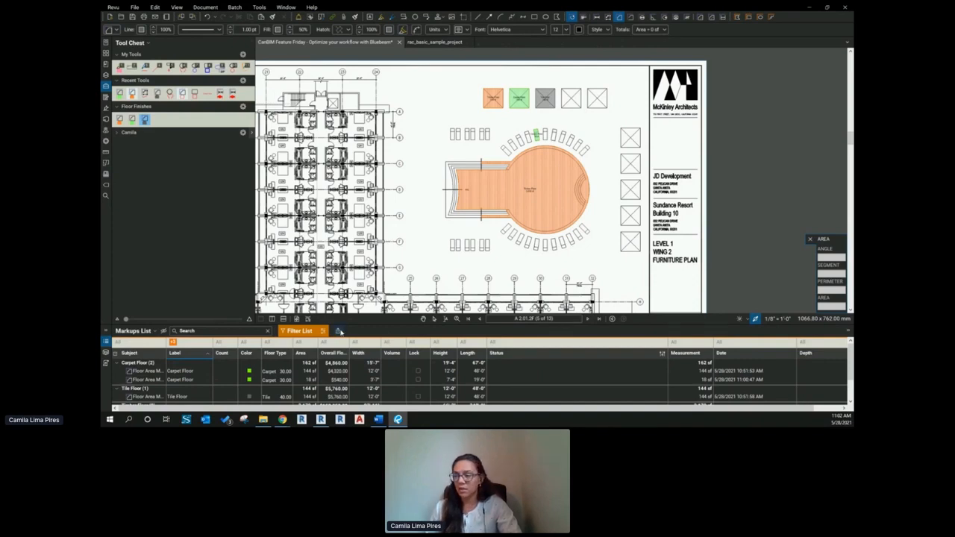
pyautogui.click(338, 330)
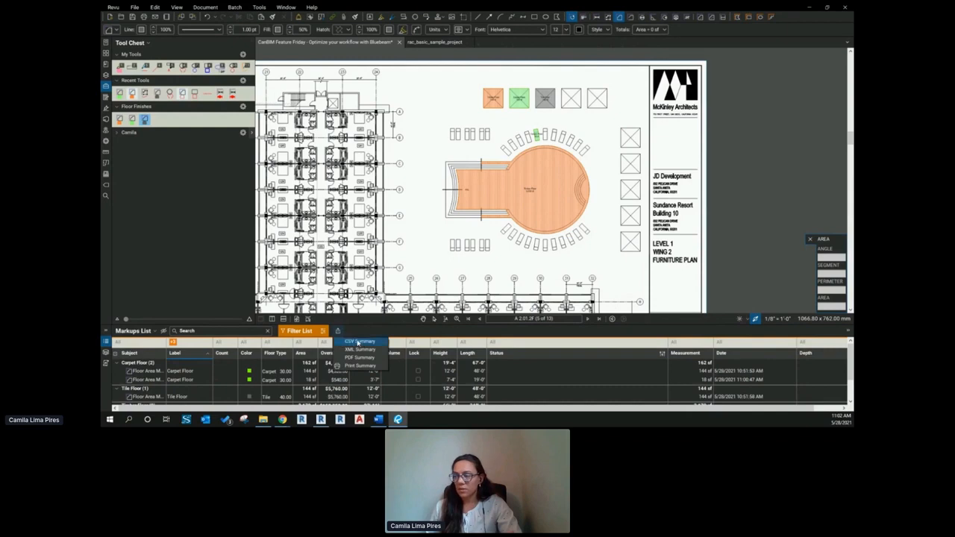
pyautogui.click(356, 343)
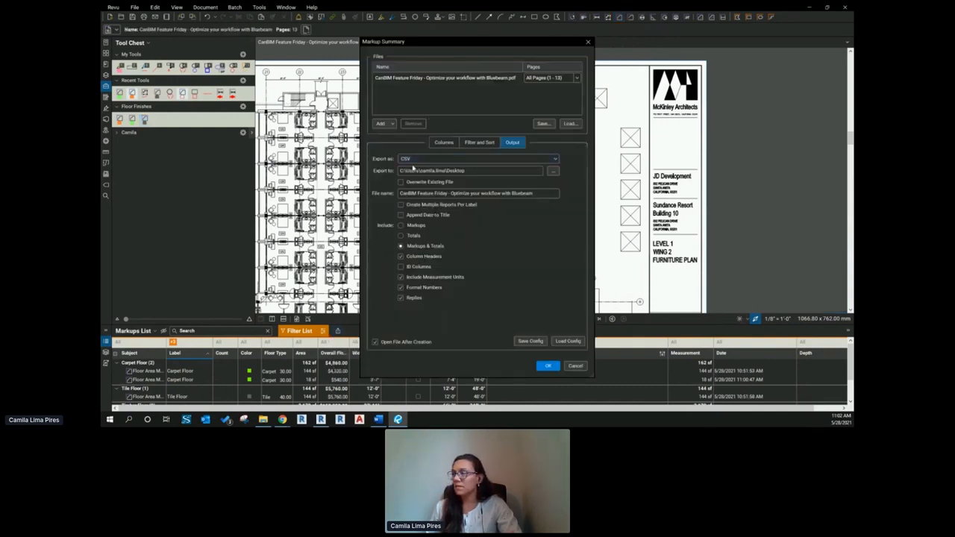
# Step: Review which markup columns are included in the CSV summary
pyautogui.click(444, 142)
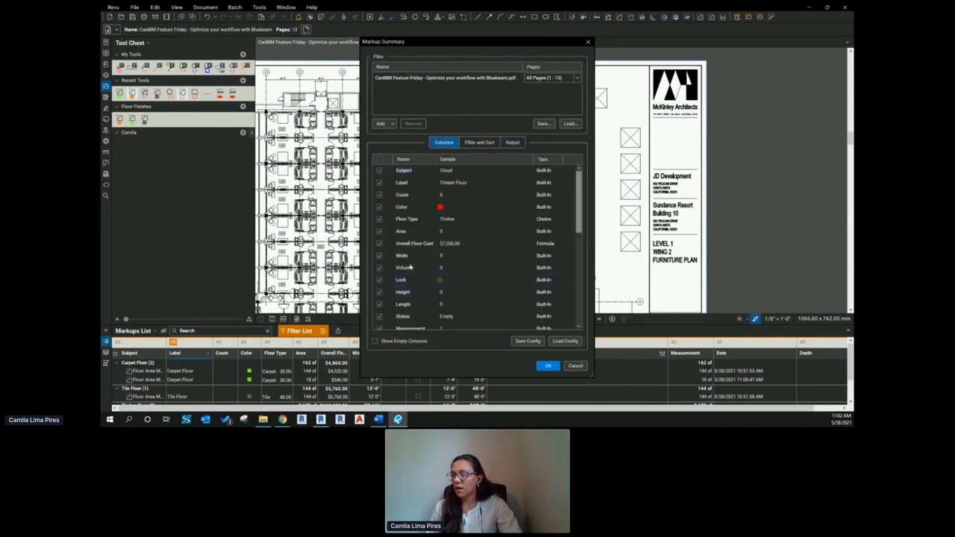
pyautogui.scroll(-5, 407, 306)
pyautogui.scroll(3, 409, 302)
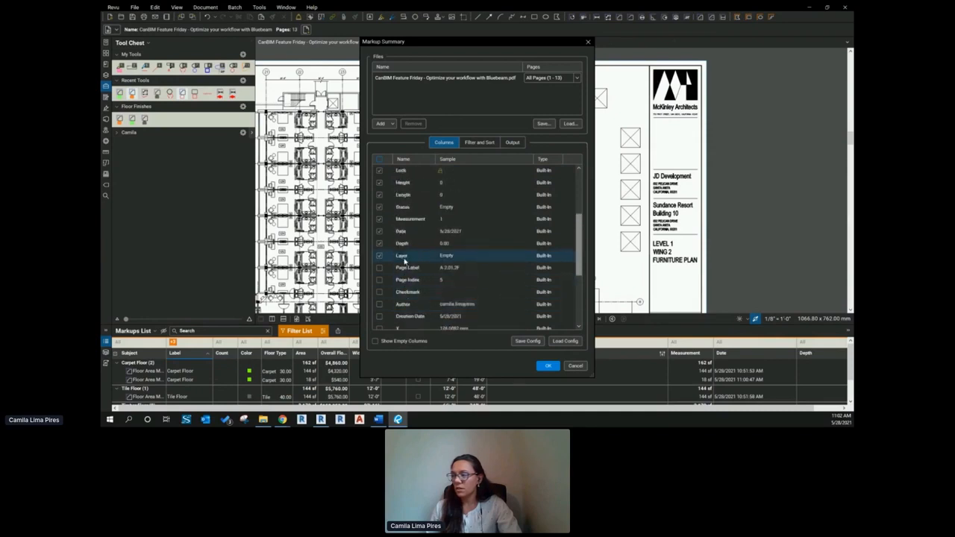
pyautogui.scroll(2, 407, 223)
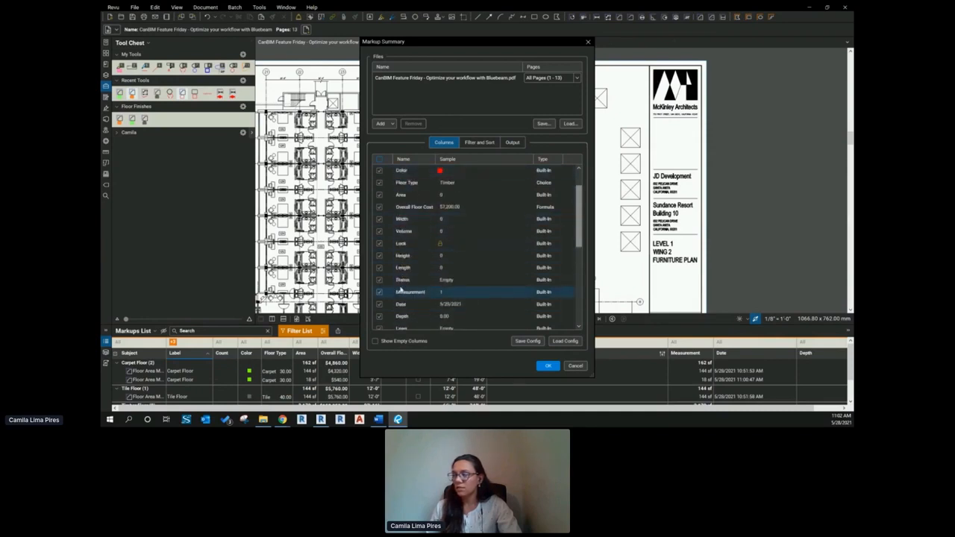
# Step: Check the summary's label filter and output options, and export markups and totals as a CSV file that opens after creation
pyautogui.click(477, 142)
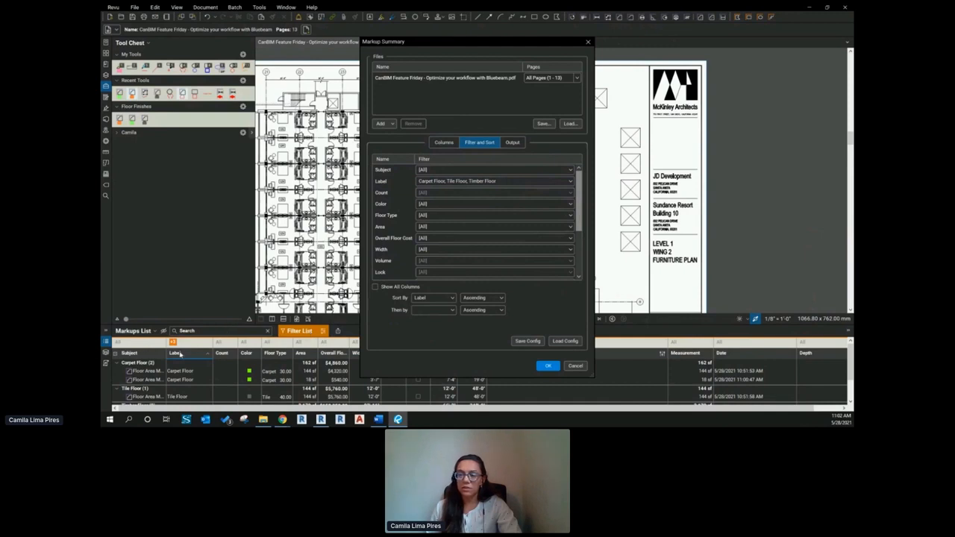
pyautogui.click(431, 182)
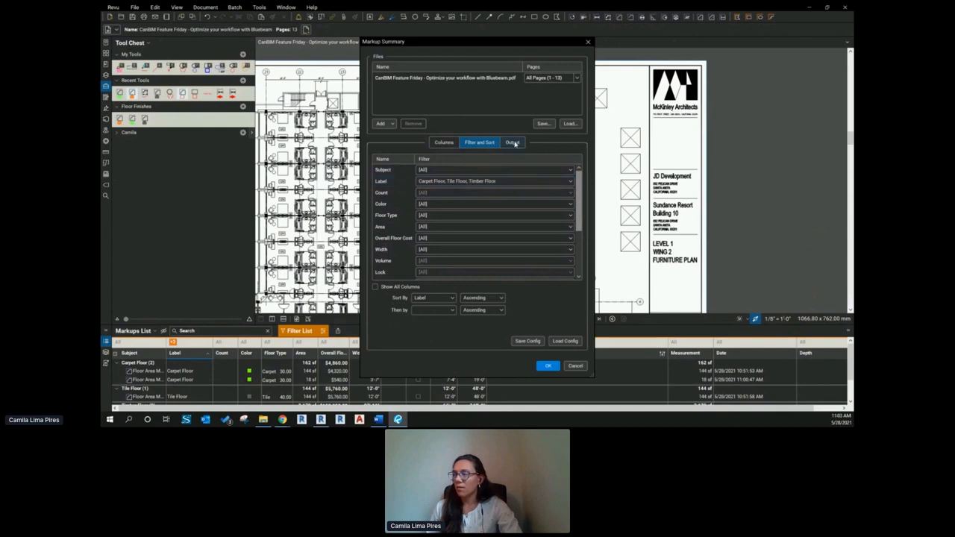
pyautogui.click(512, 143)
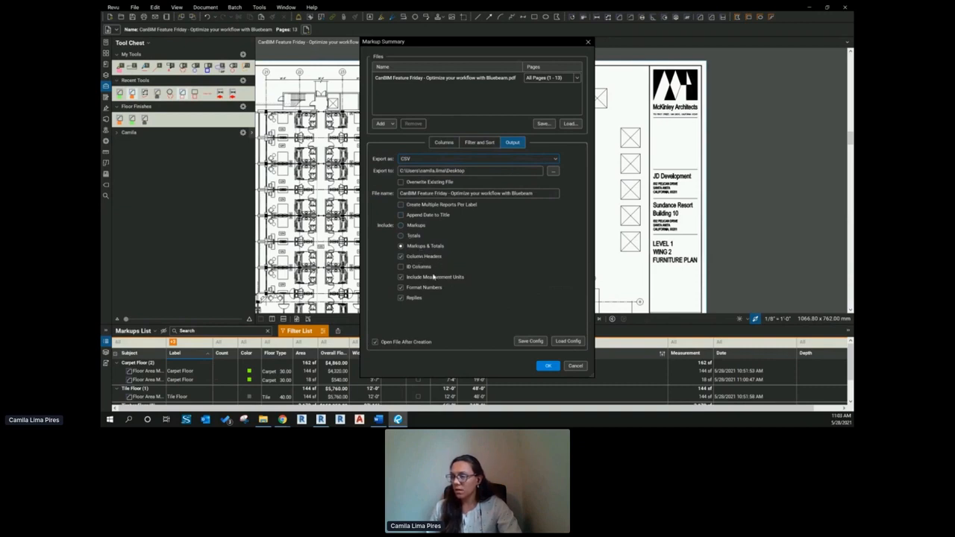
pyautogui.click(547, 365)
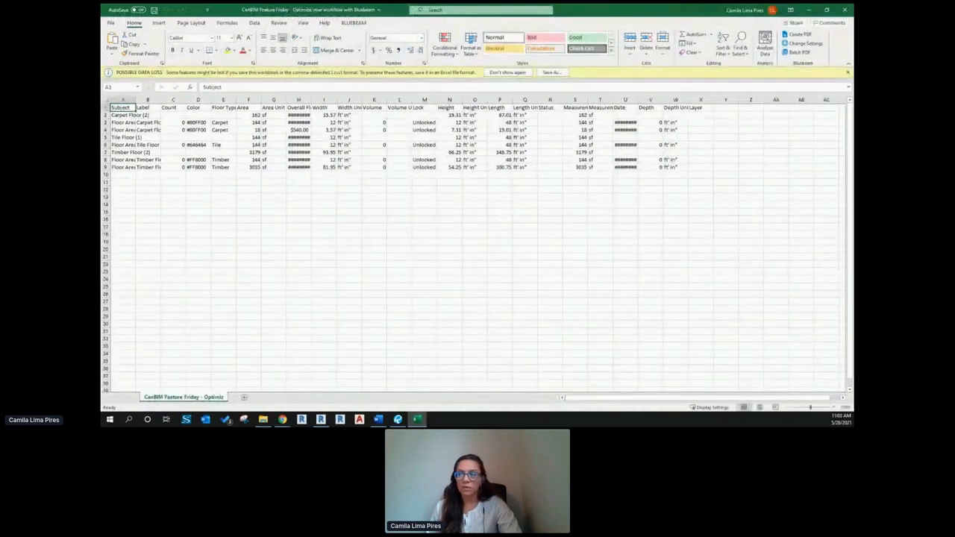
# Step: Widen the Overall Floor Cost, Date and Floor Type columns in the exported Excel sheet, and return to Revu
pyautogui.moveTo(312, 102); pyautogui.dragTo(346, 103)
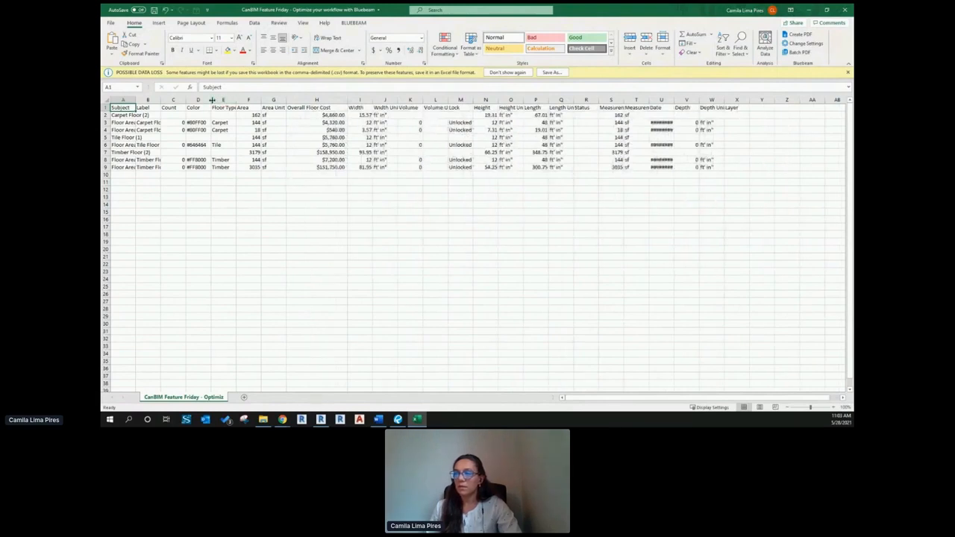
pyautogui.moveTo(673, 101); pyautogui.dragTo(715, 101)
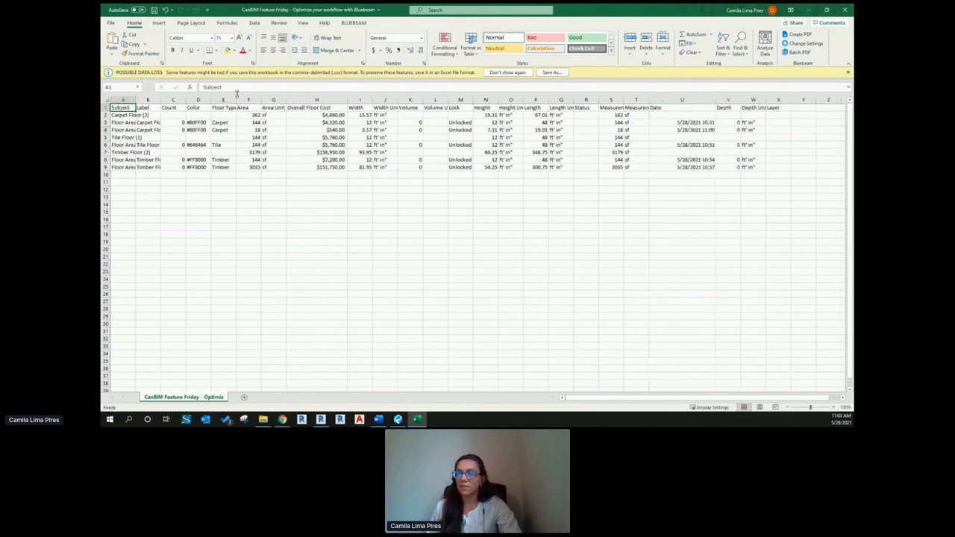
pyautogui.moveTo(235, 100); pyautogui.dragTo(256, 100)
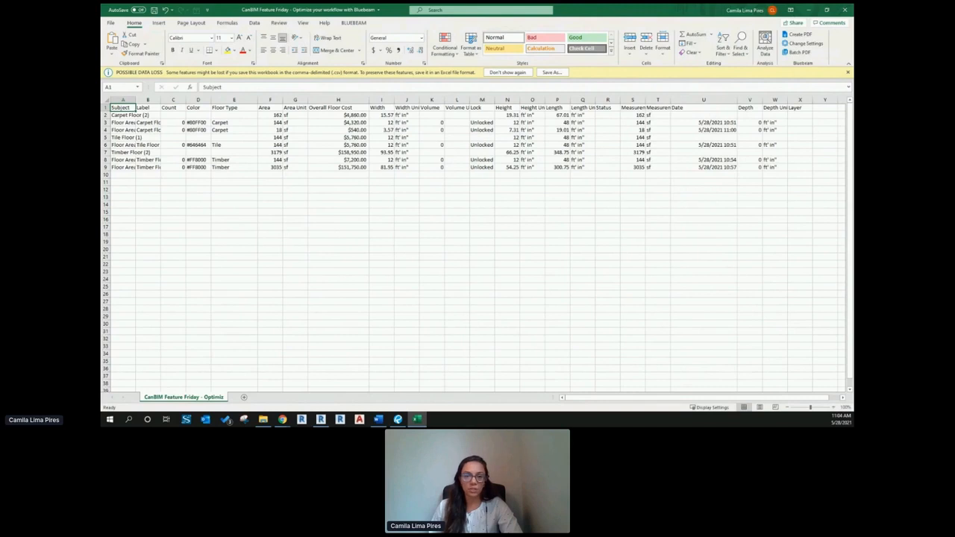
pyautogui.click(397, 419)
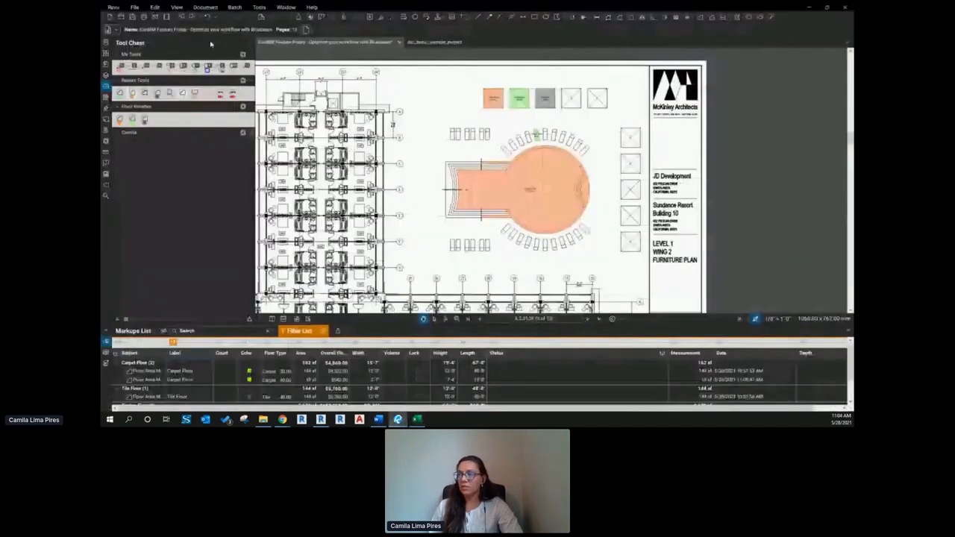
# Step: Switch to the exported Excel sheet, select the carpet area cell F3 and widen the Label column to fit its text
pyautogui.click(131, 17)
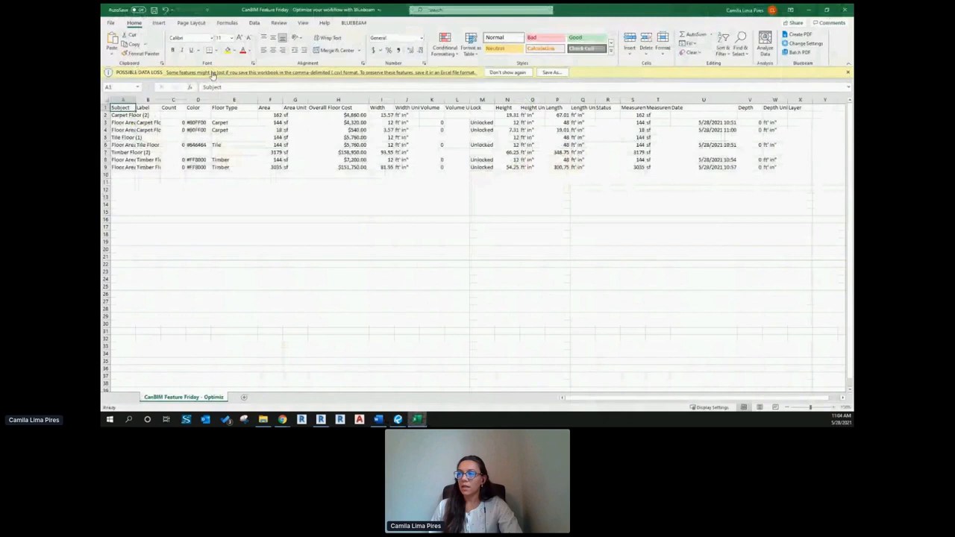
pyautogui.click(276, 123)
pyautogui.hotkey('ctrl', 'a')
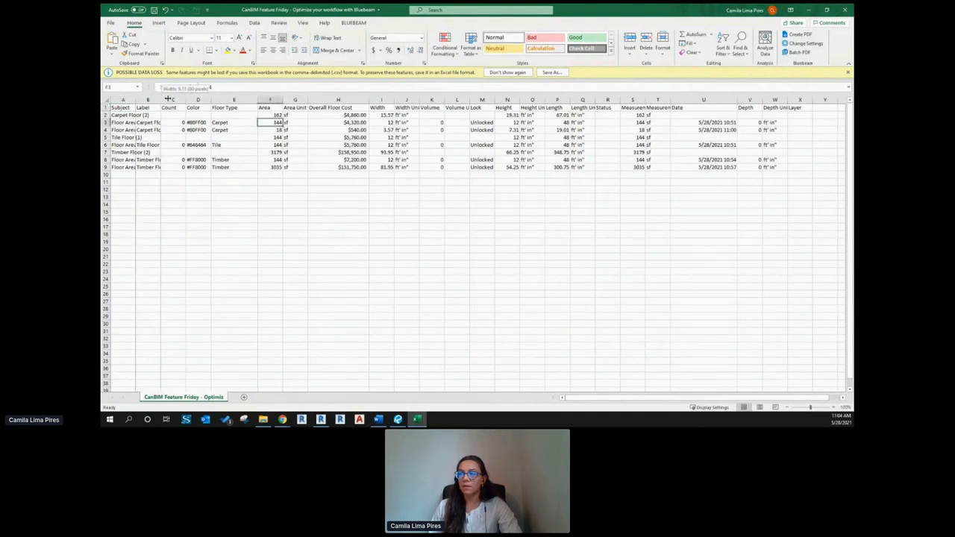
pyautogui.hotkey('alt', 'h')
pyautogui.press('o')
pyautogui.press('i')
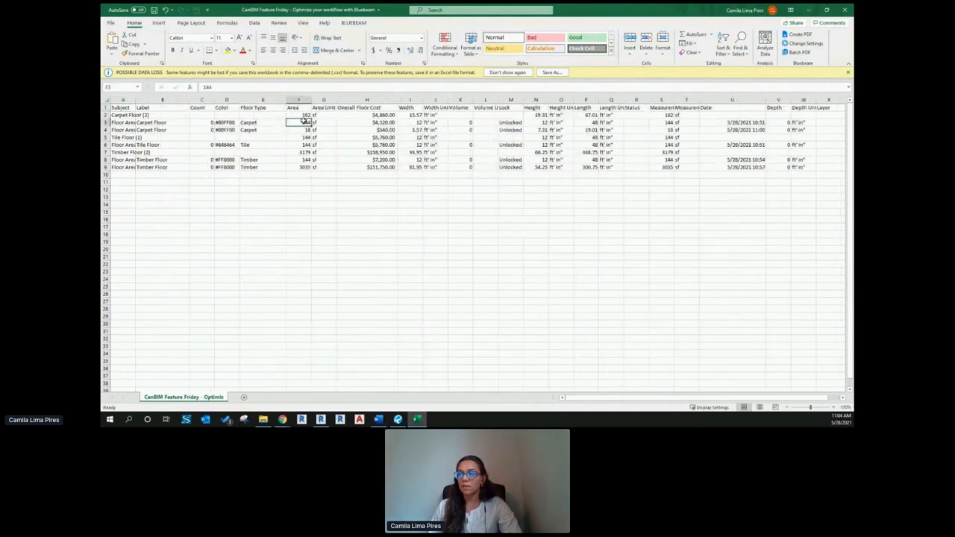
# Step: Create a Quantity Link in cell F3 and link all pages of the CanBIM Feature Friday PDF to the workbook
pyautogui.rightClick(303, 121)
pyautogui.moveTo(344, 128)
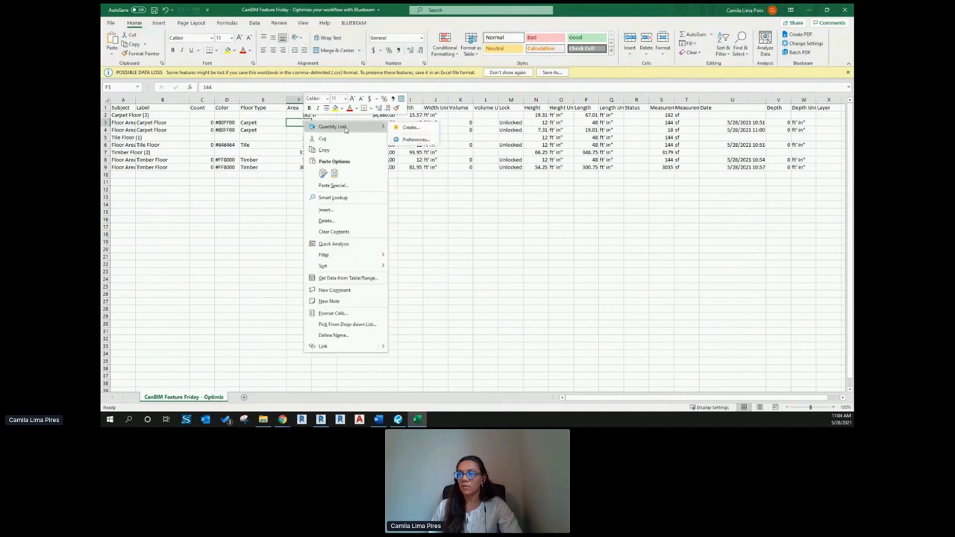
pyautogui.click(417, 132)
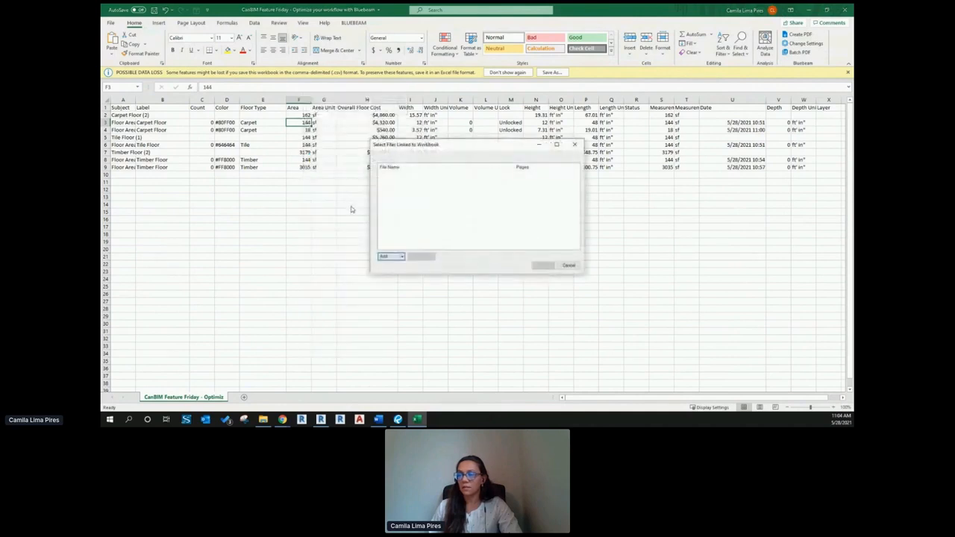
pyautogui.click(384, 257)
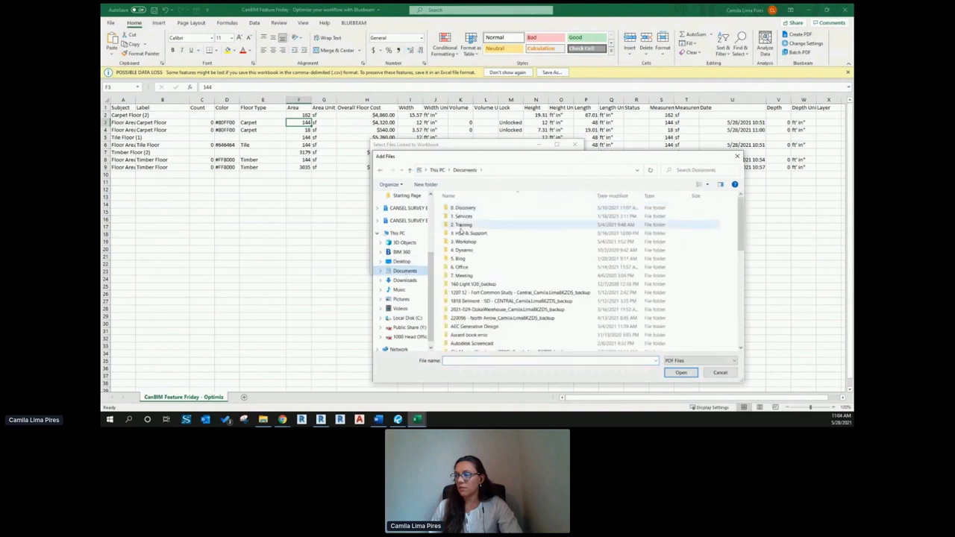
pyautogui.doubleClick(469, 238)
pyautogui.doubleClick(469, 216)
pyautogui.click(472, 208)
pyautogui.click(681, 372)
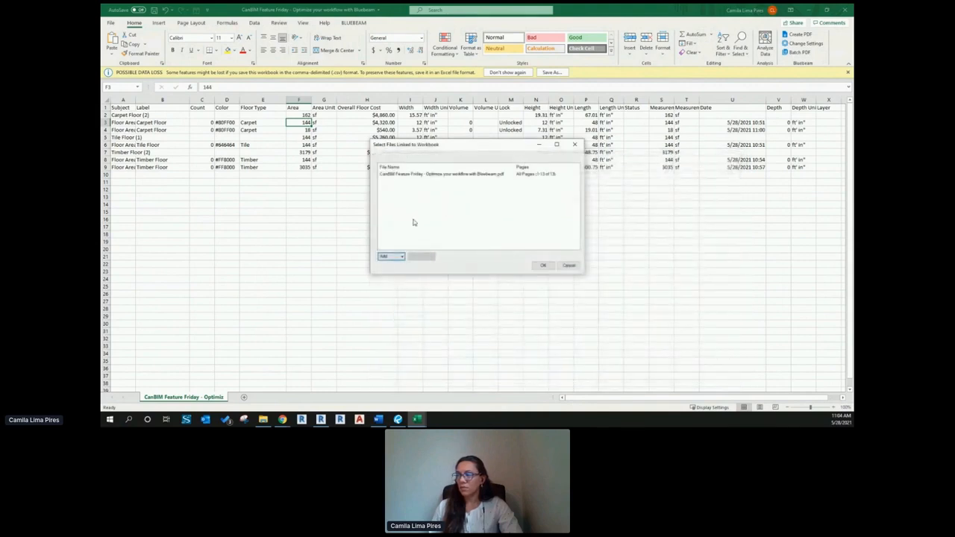
pyautogui.click(545, 266)
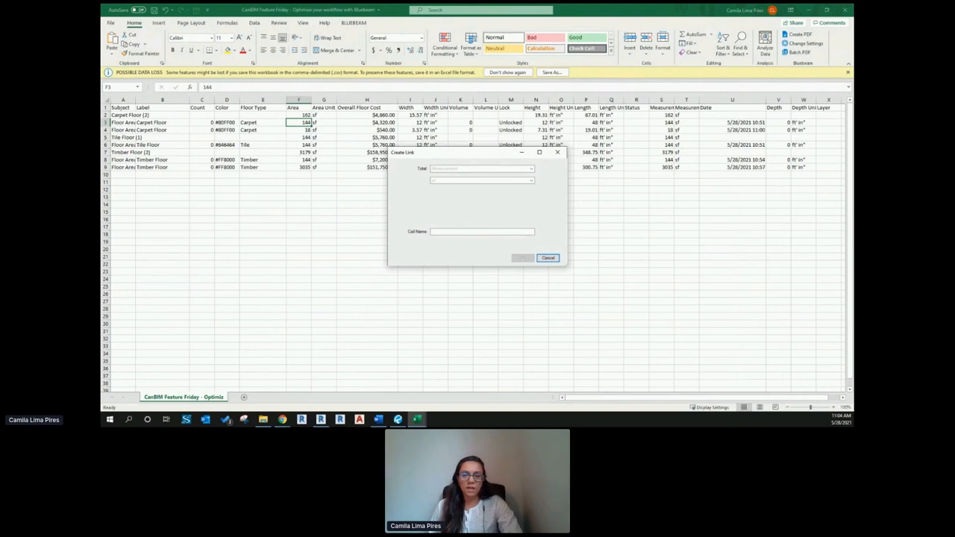
# Step: Define the link as the Area total for subject Floor Area Measurement and label Carpet Floor, and confirm it
pyautogui.click(453, 171)
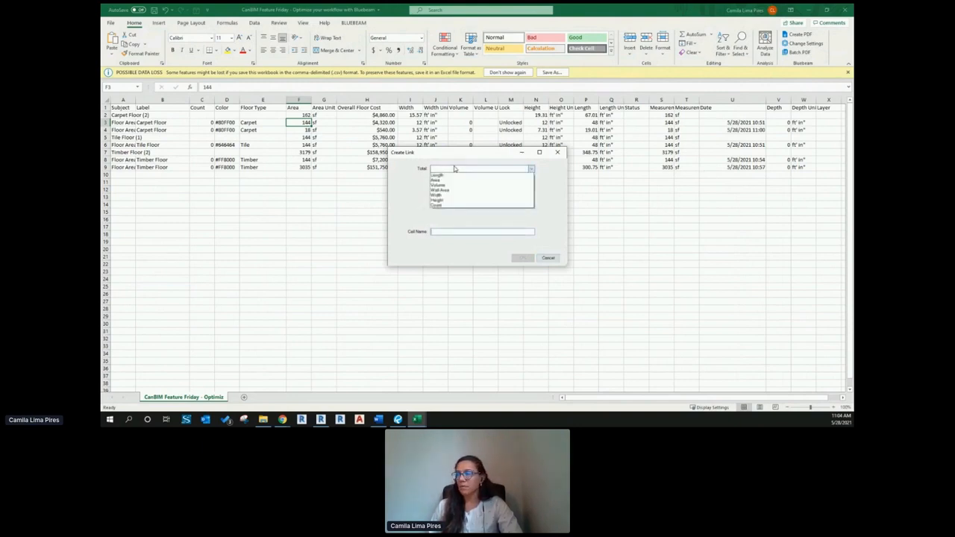
pyautogui.click(447, 181)
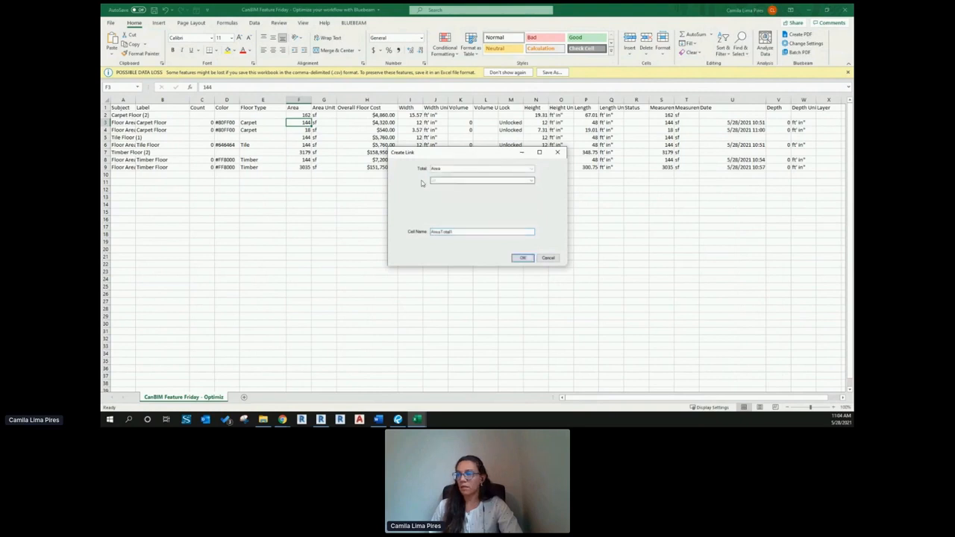
pyautogui.click(439, 181)
pyautogui.moveTo(449, 188)
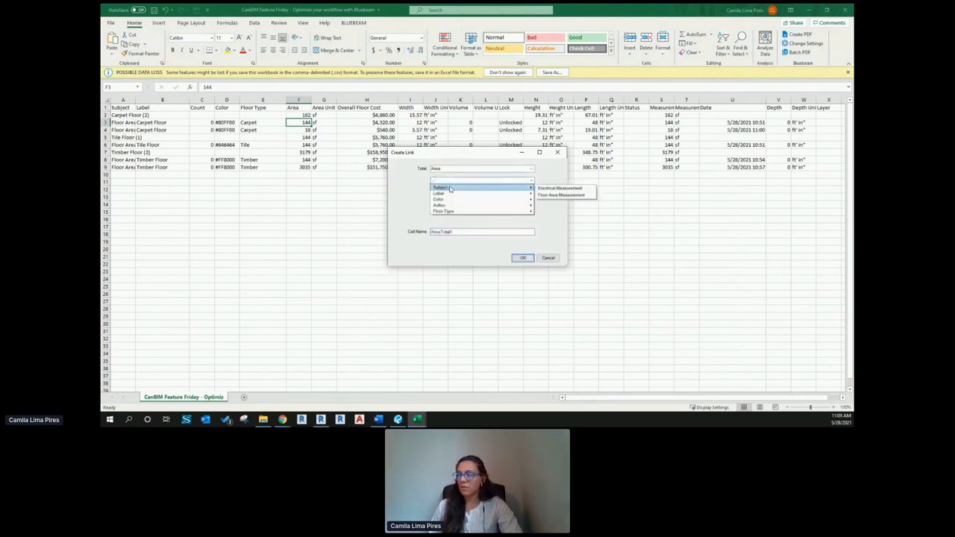
pyautogui.click(558, 194)
pyautogui.click(450, 189)
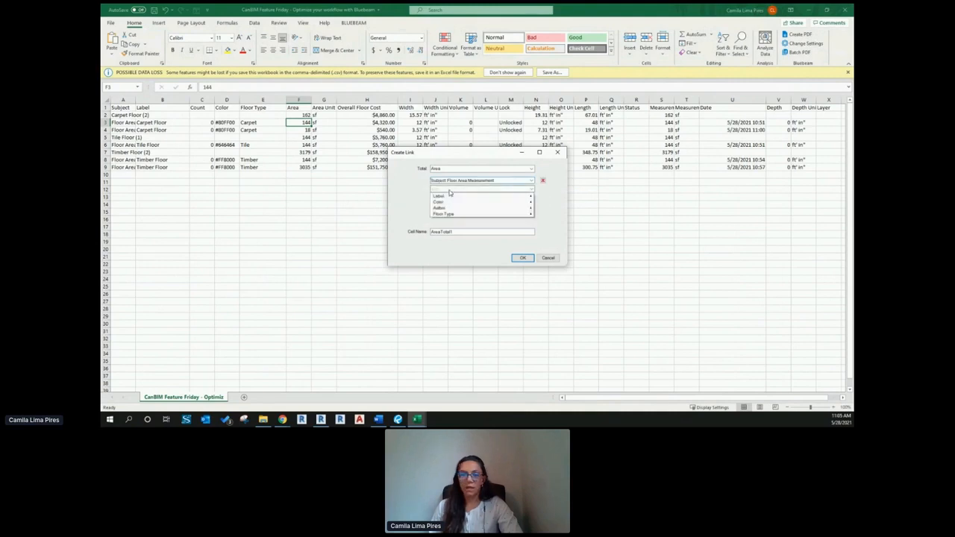
pyautogui.moveTo(450, 196)
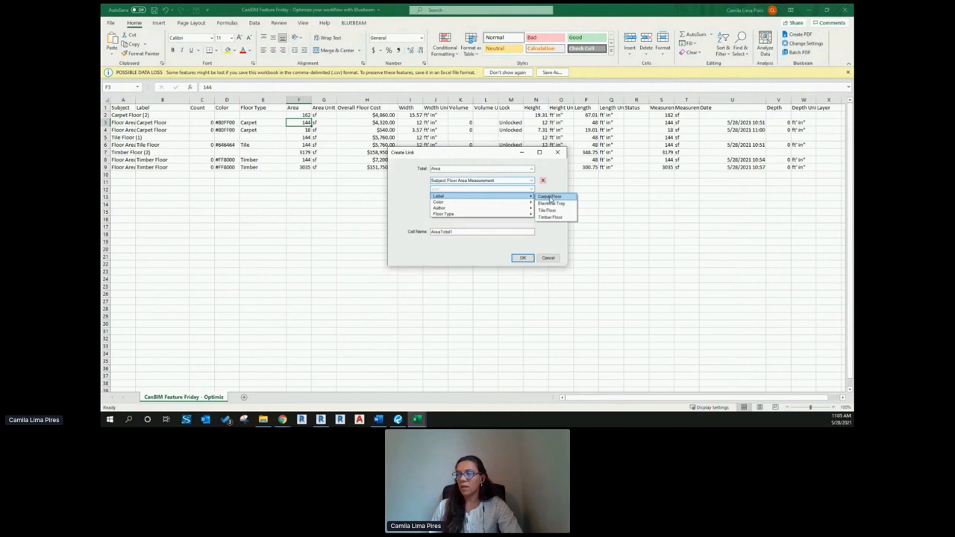
pyautogui.click(551, 197)
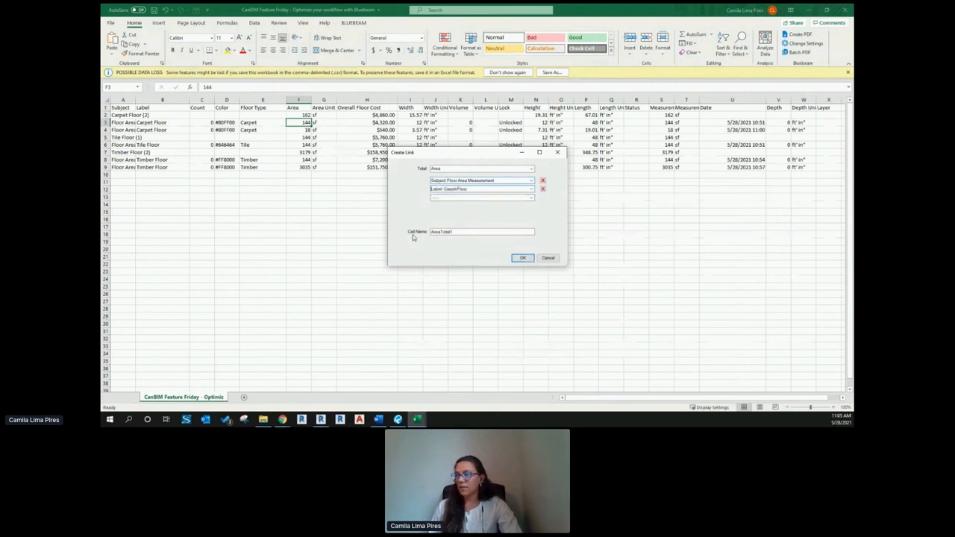
pyautogui.click(521, 258)
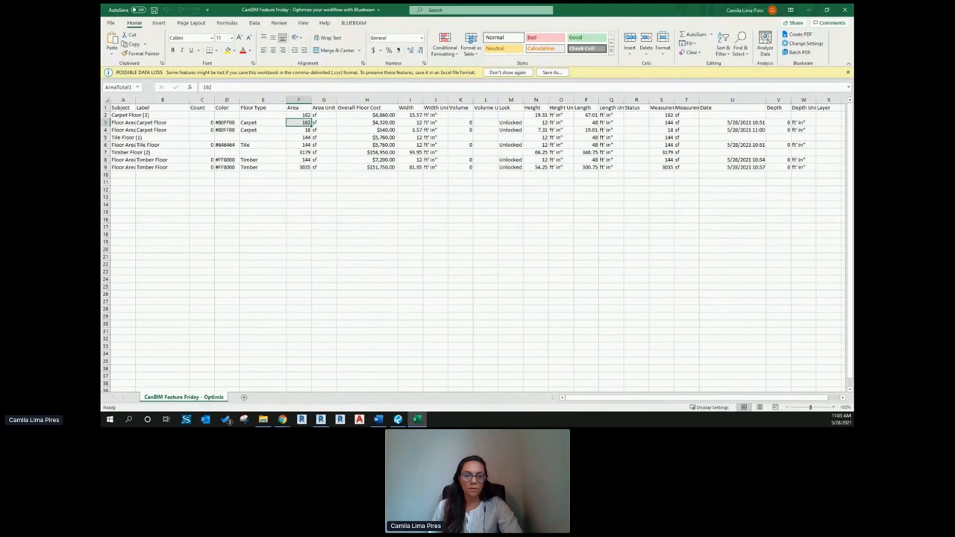
# Step: Arrange the Excel sheet and the Revu window side by side
pyautogui.moveTo(578, 7); pyautogui.dragTo(101, 86)
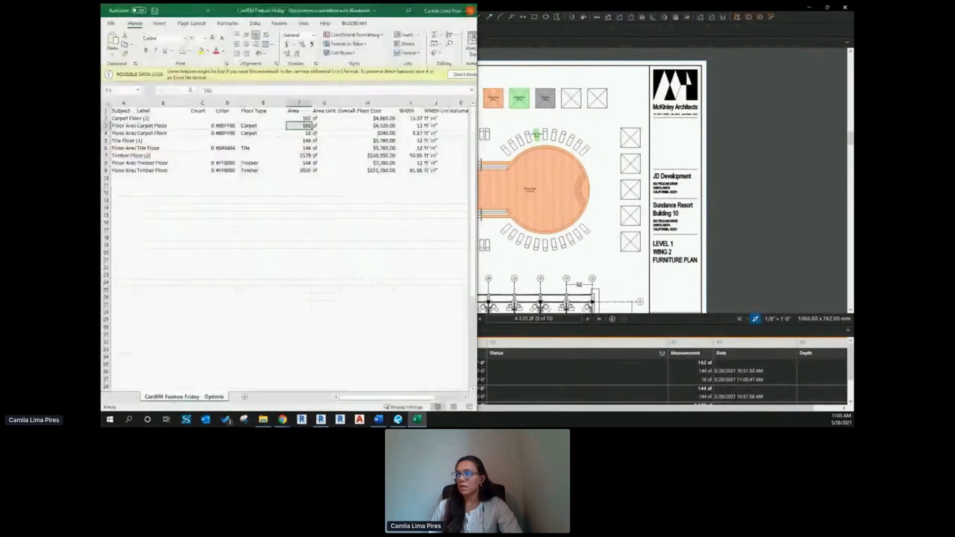
pyautogui.click(603, 139)
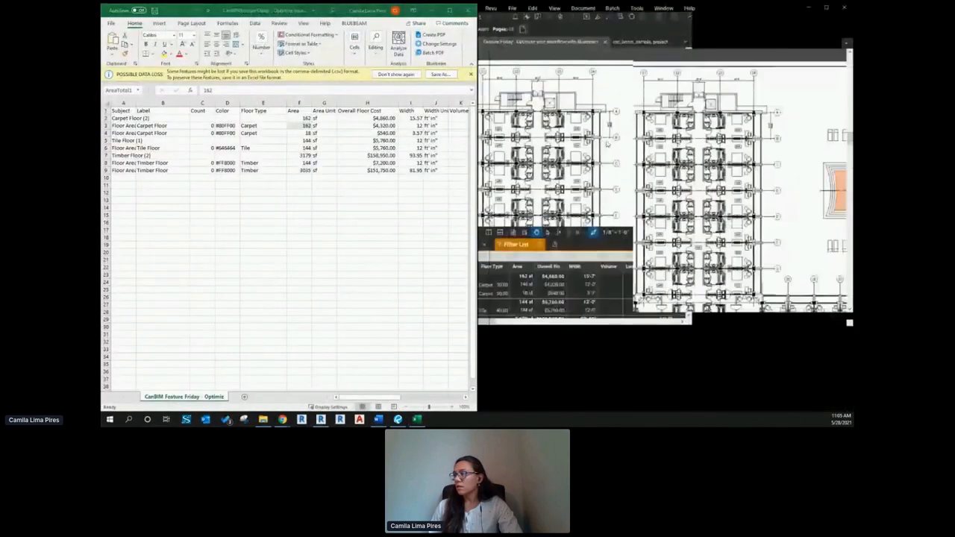
pyautogui.moveTo(635, 59); pyautogui.dragTo(489, 52)
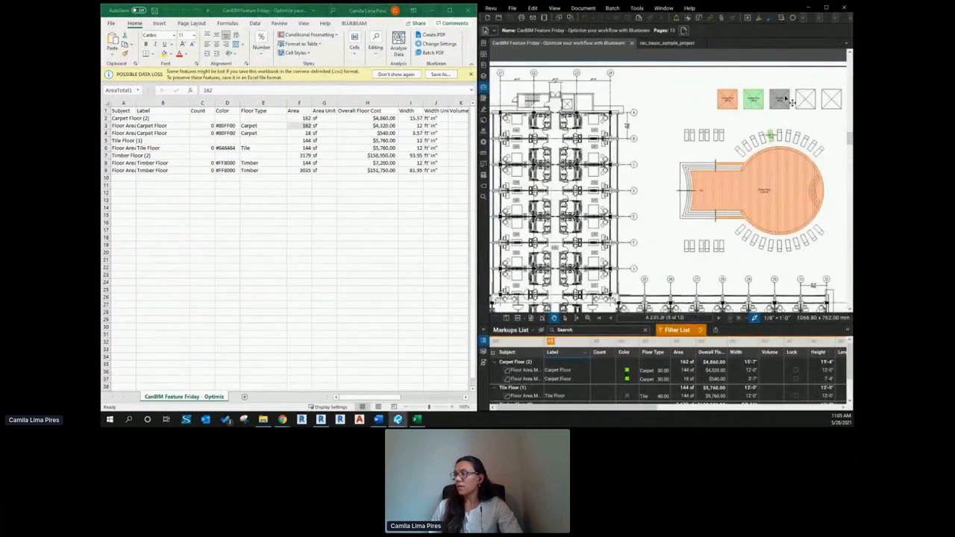
# Step: Enlarge the square Carpet Floor measurement beside the timber sample to about 221 sf by pulling its lower-left corner outward
pyautogui.scroll(5, 783, 100)
pyautogui.click(661, 137)
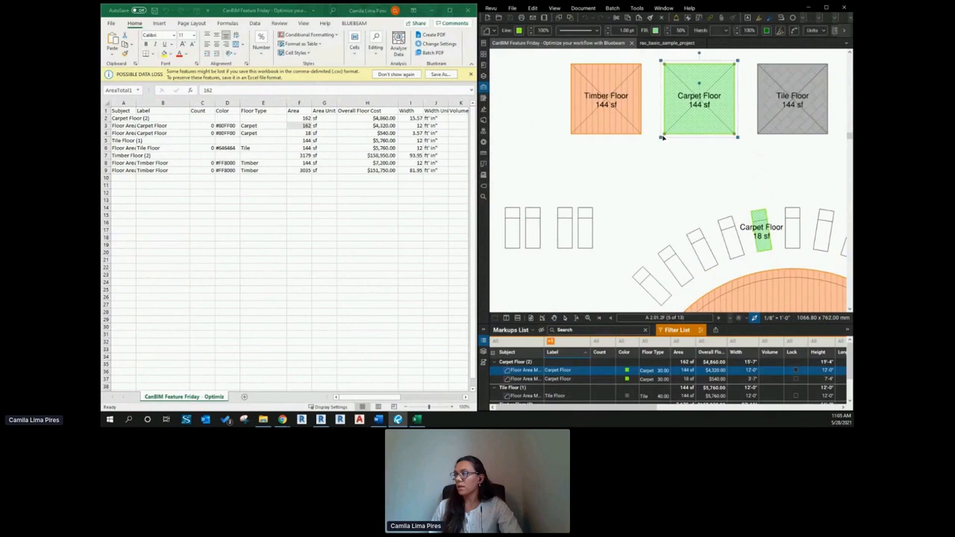
pyautogui.moveTo(661, 137); pyautogui.dragTo(647, 196)
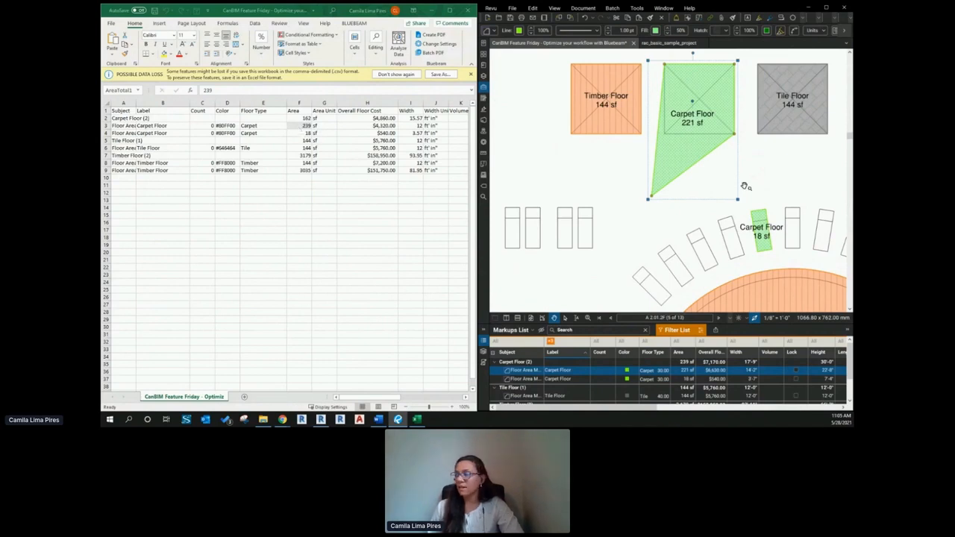
# Step: Measure another lounge chair beside the pool with the recent Carpet Floor area tool, about 17 sf, and leave the tool
pyautogui.moveTo(703, 228)
pyautogui.mouseDown()
pyautogui.moveTo(667, 206)
pyautogui.moveTo(623, 198)
pyautogui.mouseUp()
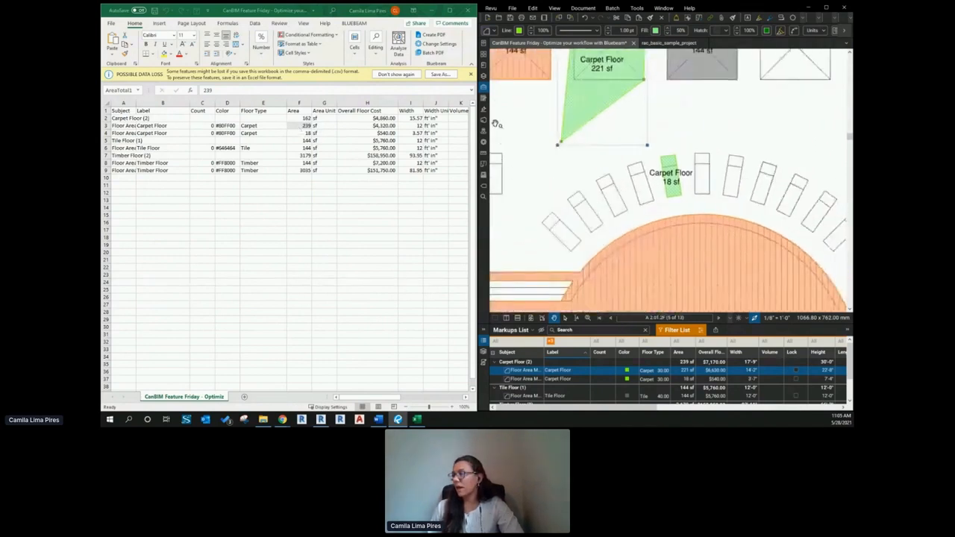
pyautogui.click(483, 88)
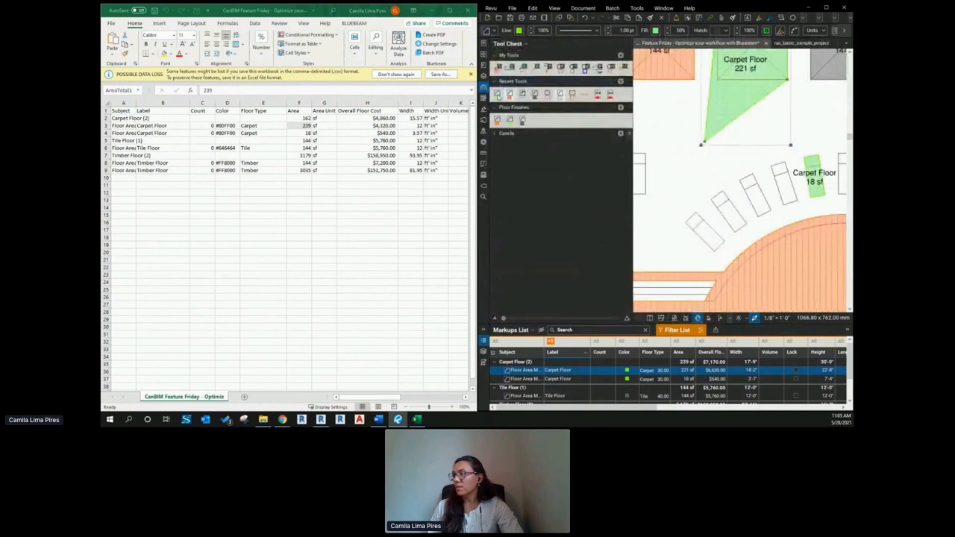
pyautogui.click(711, 200)
pyautogui.click(727, 192)
pyautogui.click(744, 224)
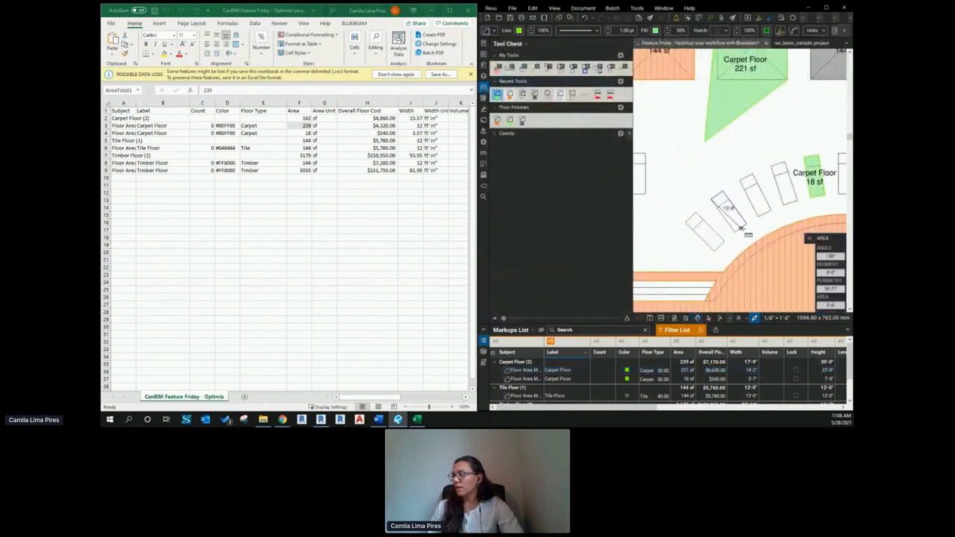
pyautogui.doubleClick(733, 230)
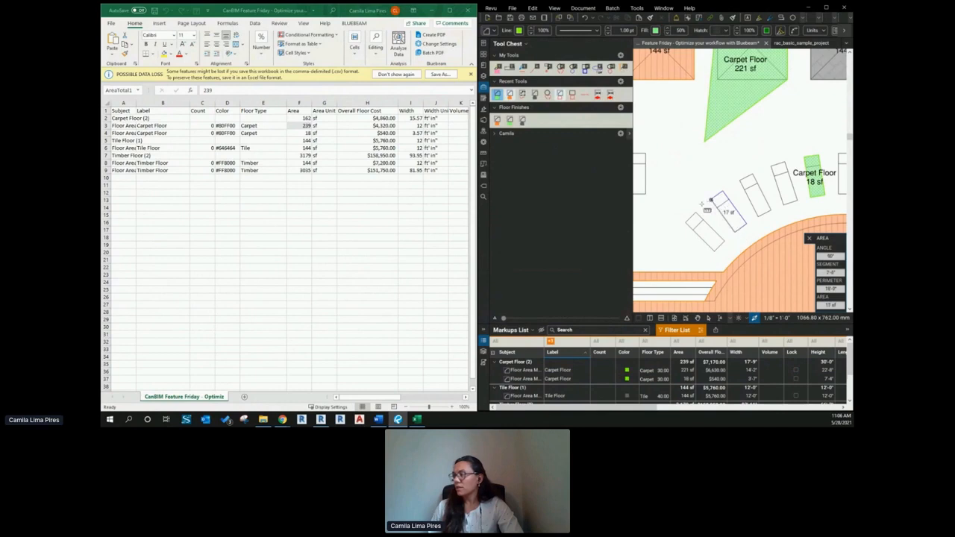
pyautogui.click(712, 202)
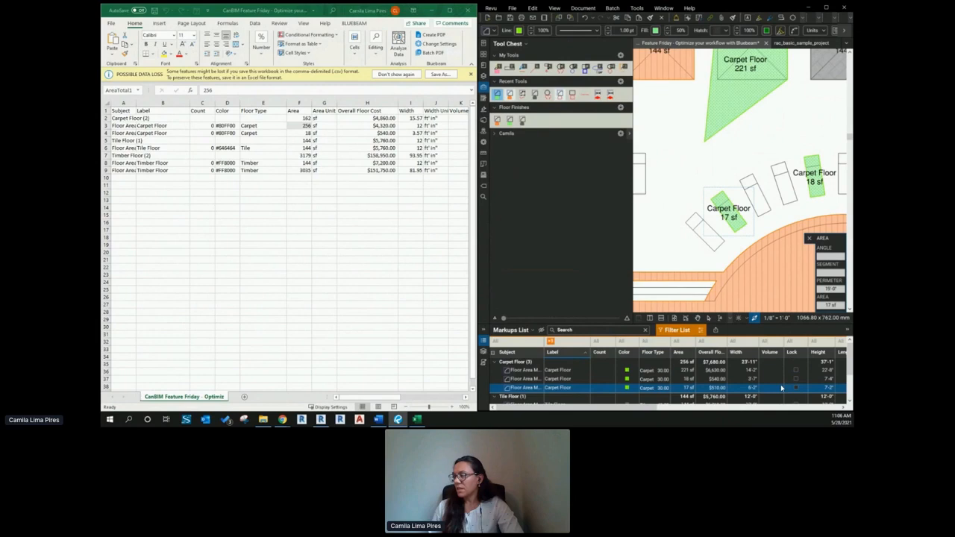
pyautogui.press('ctrl')
pyautogui.press('ctrl')
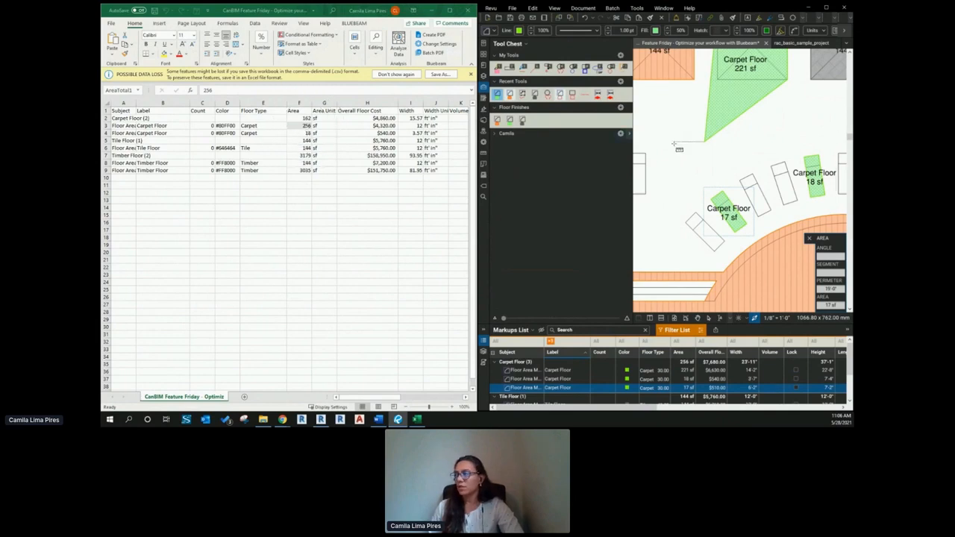
pyautogui.press('Escape')
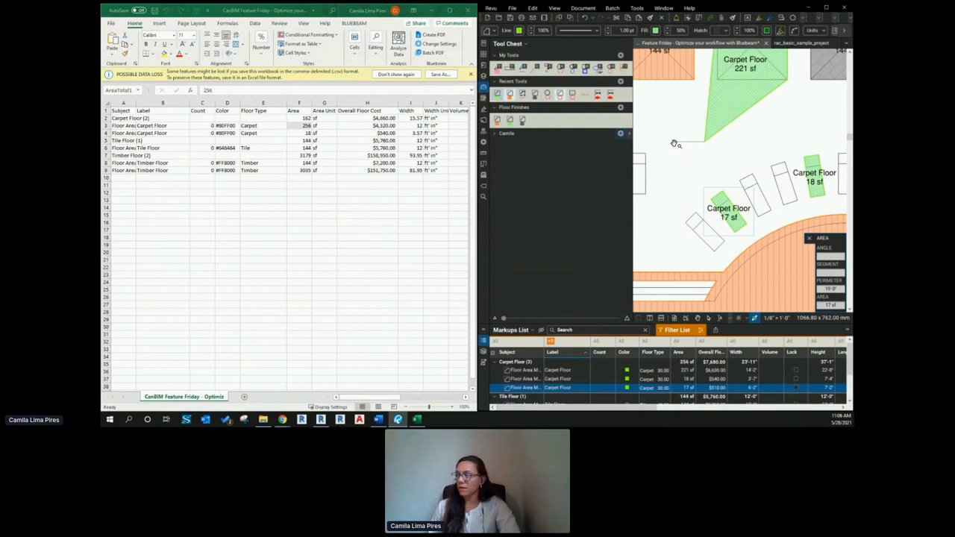
pyautogui.press('Escape')
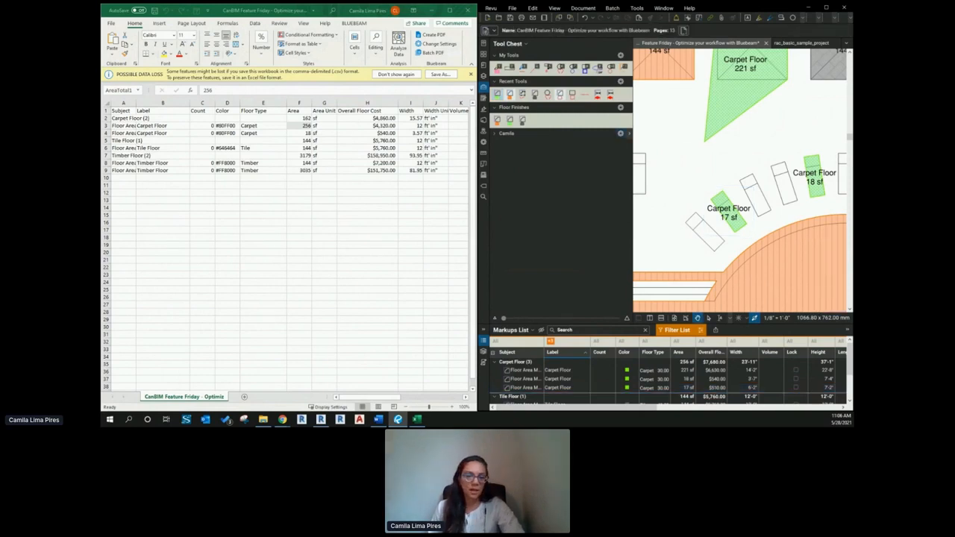